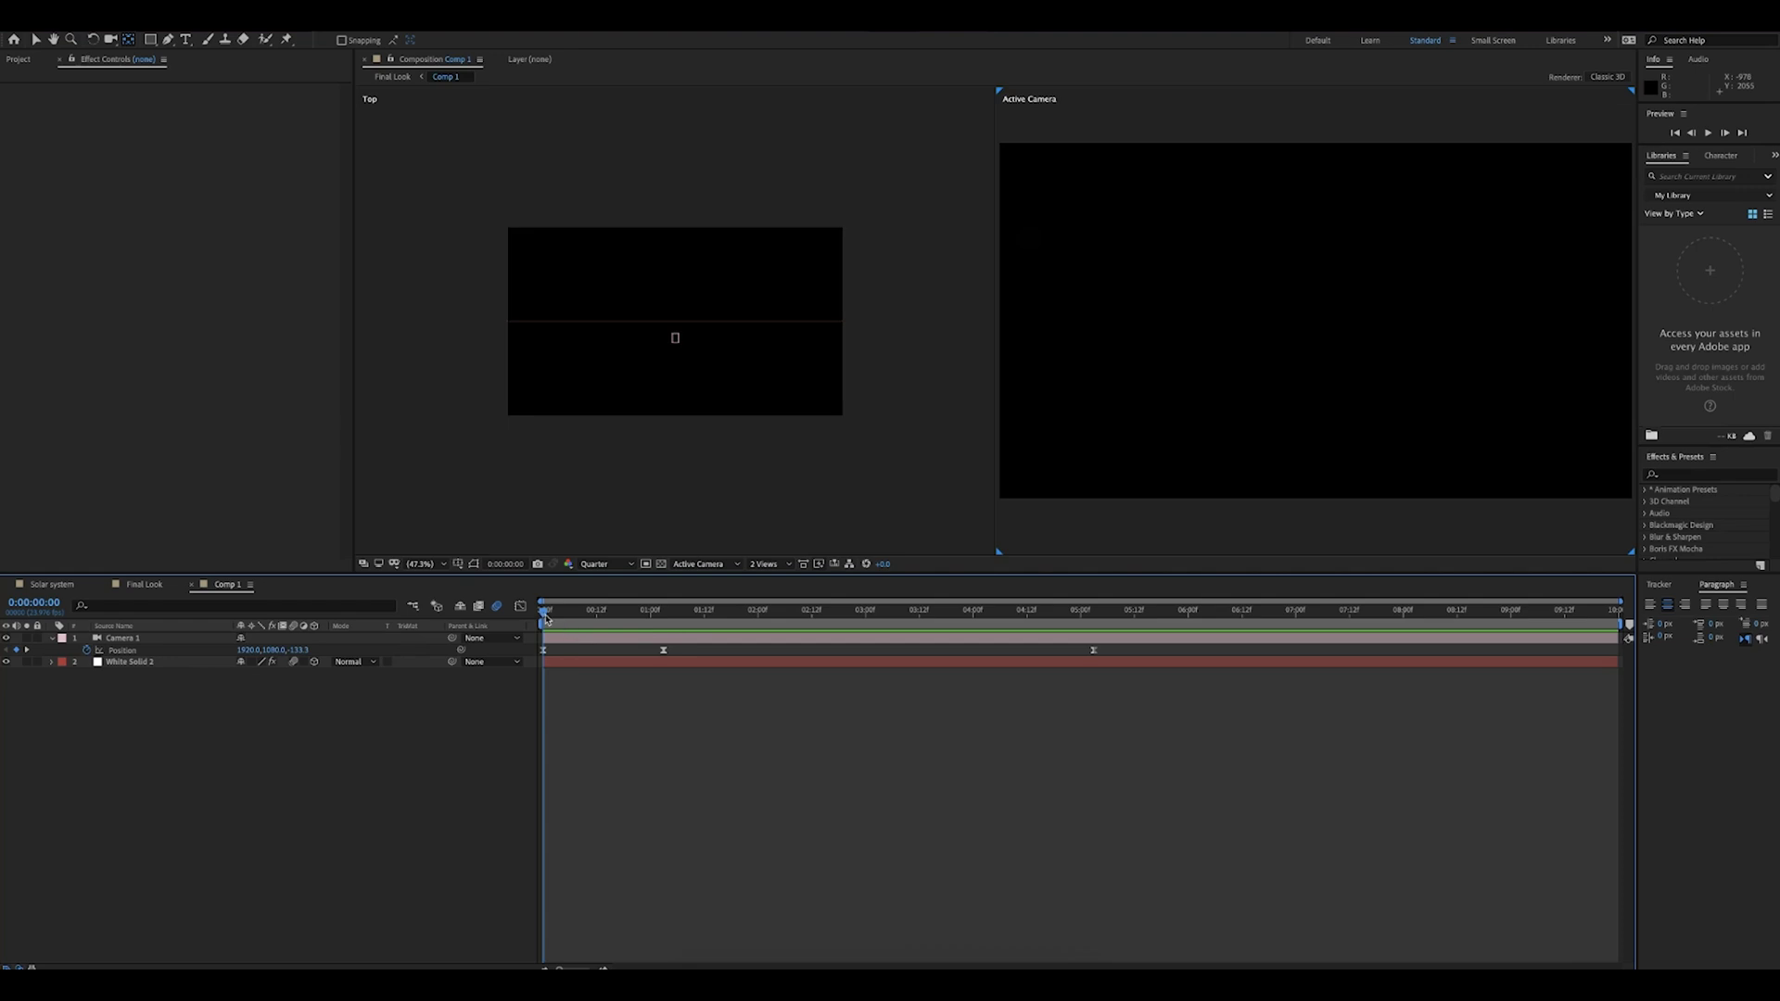
Step: Select Camera 1 in Comp 1 and scrub the timeline to examine its Position animation in both views
{"action": "left_click_drag", "start_coordinate": [549, 620], "coordinate": [602, 638]}
{"action": "left_click", "coordinate": [116, 639]}
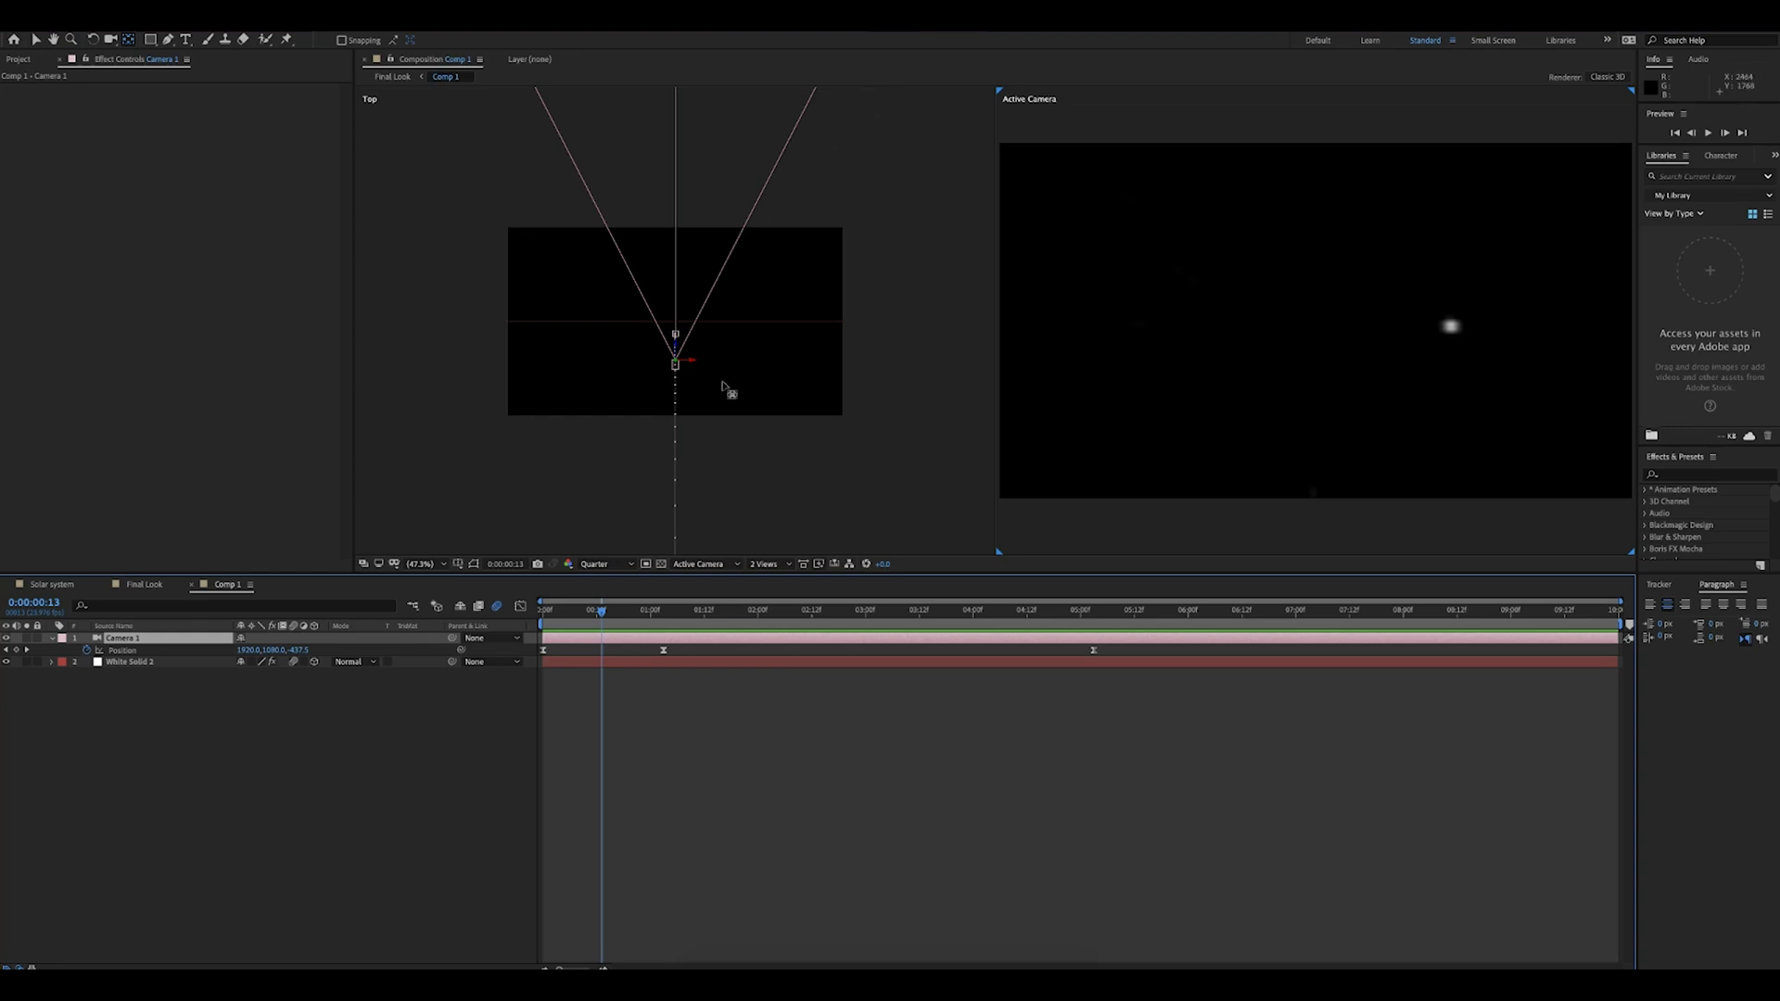
{"action": "left_click_drag", "start_coordinate": [608, 608], "coordinate": [547, 609]}
{"action": "left_click_drag", "start_coordinate": [1116, 657], "coordinate": [519, 681]}
{"action": "left_click", "coordinate": [497, 696]}
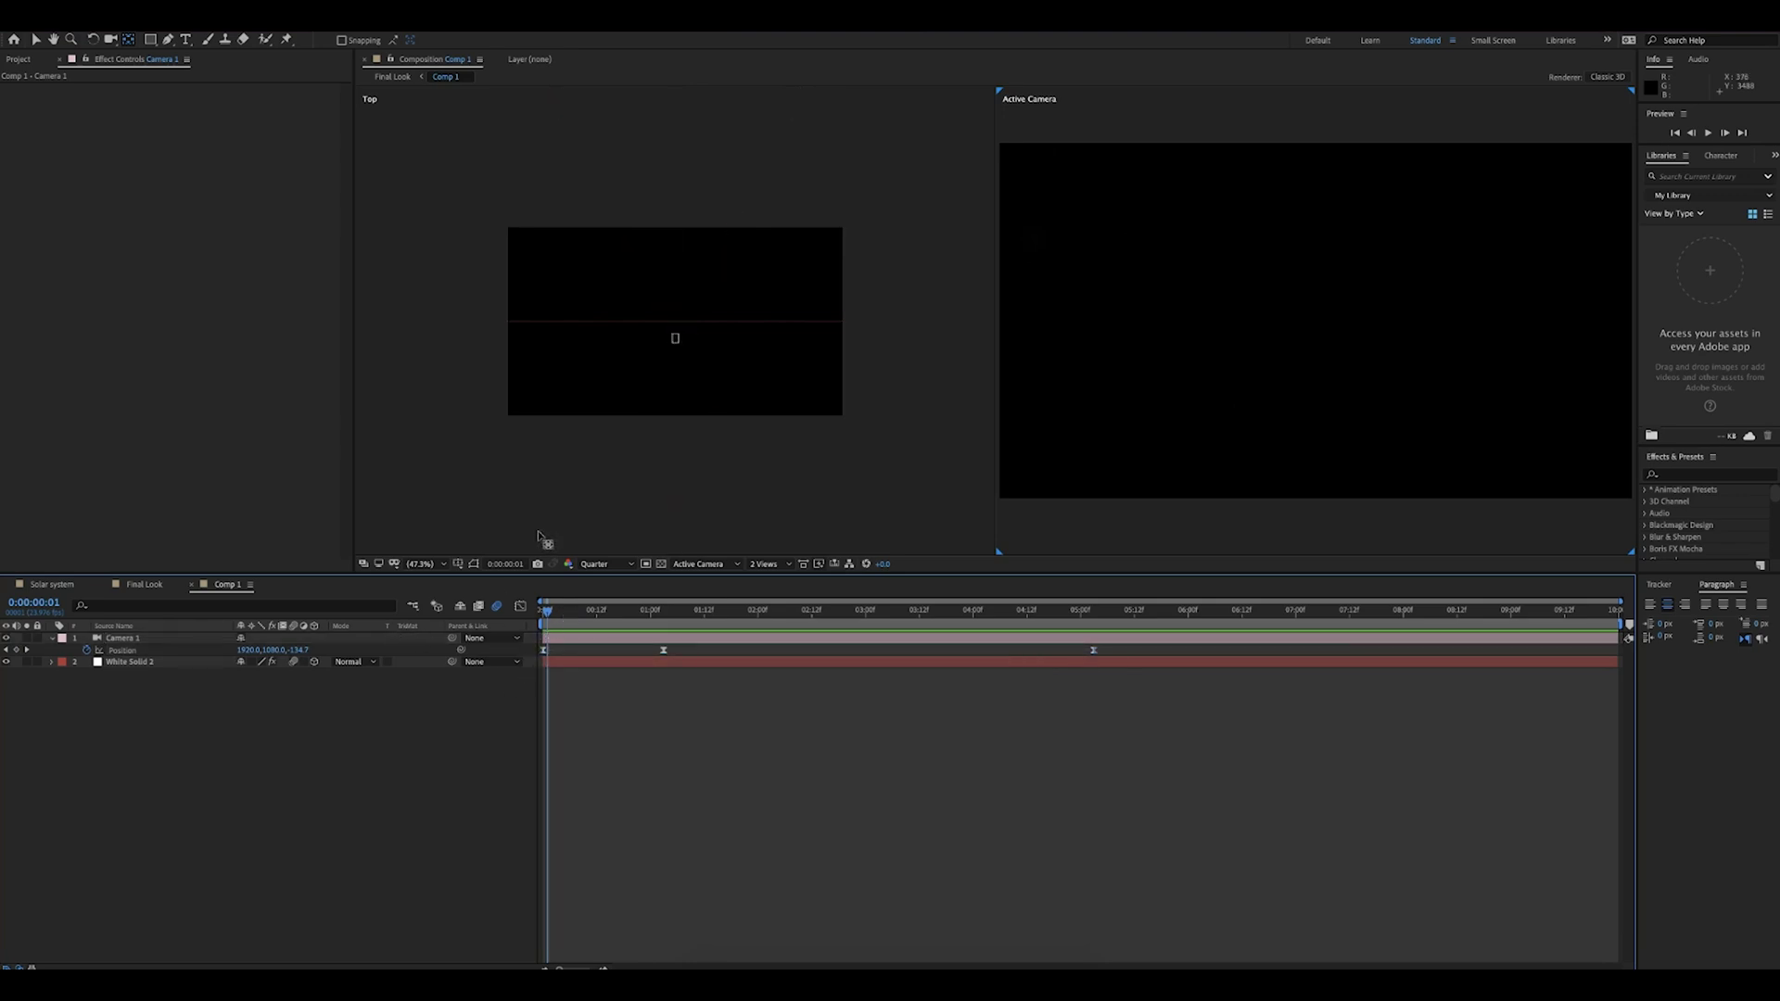
{"action": "left_click", "coordinate": [175, 640]}
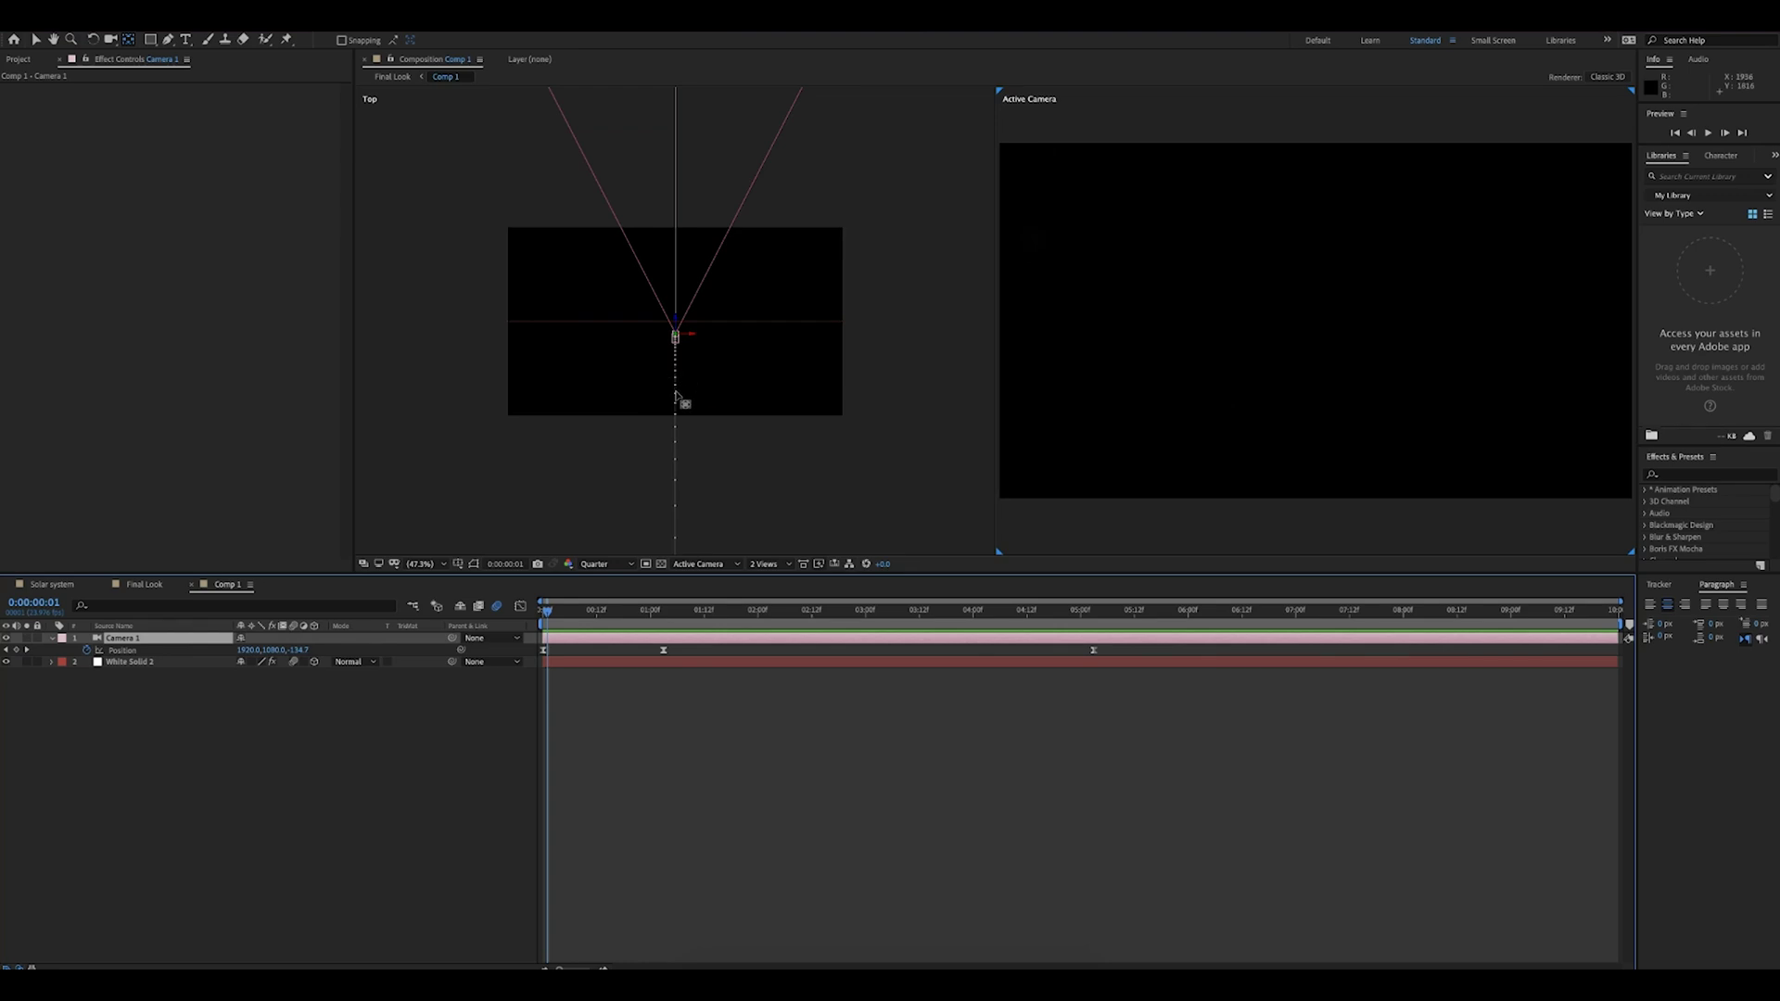
{"action": "left_click_drag", "start_coordinate": [549, 613], "coordinate": [915, 660]}
Step: Turn off the 3D layer option of the white solid and preview Comp 1 from the first frame
{"action": "left_click", "coordinate": [287, 696]}
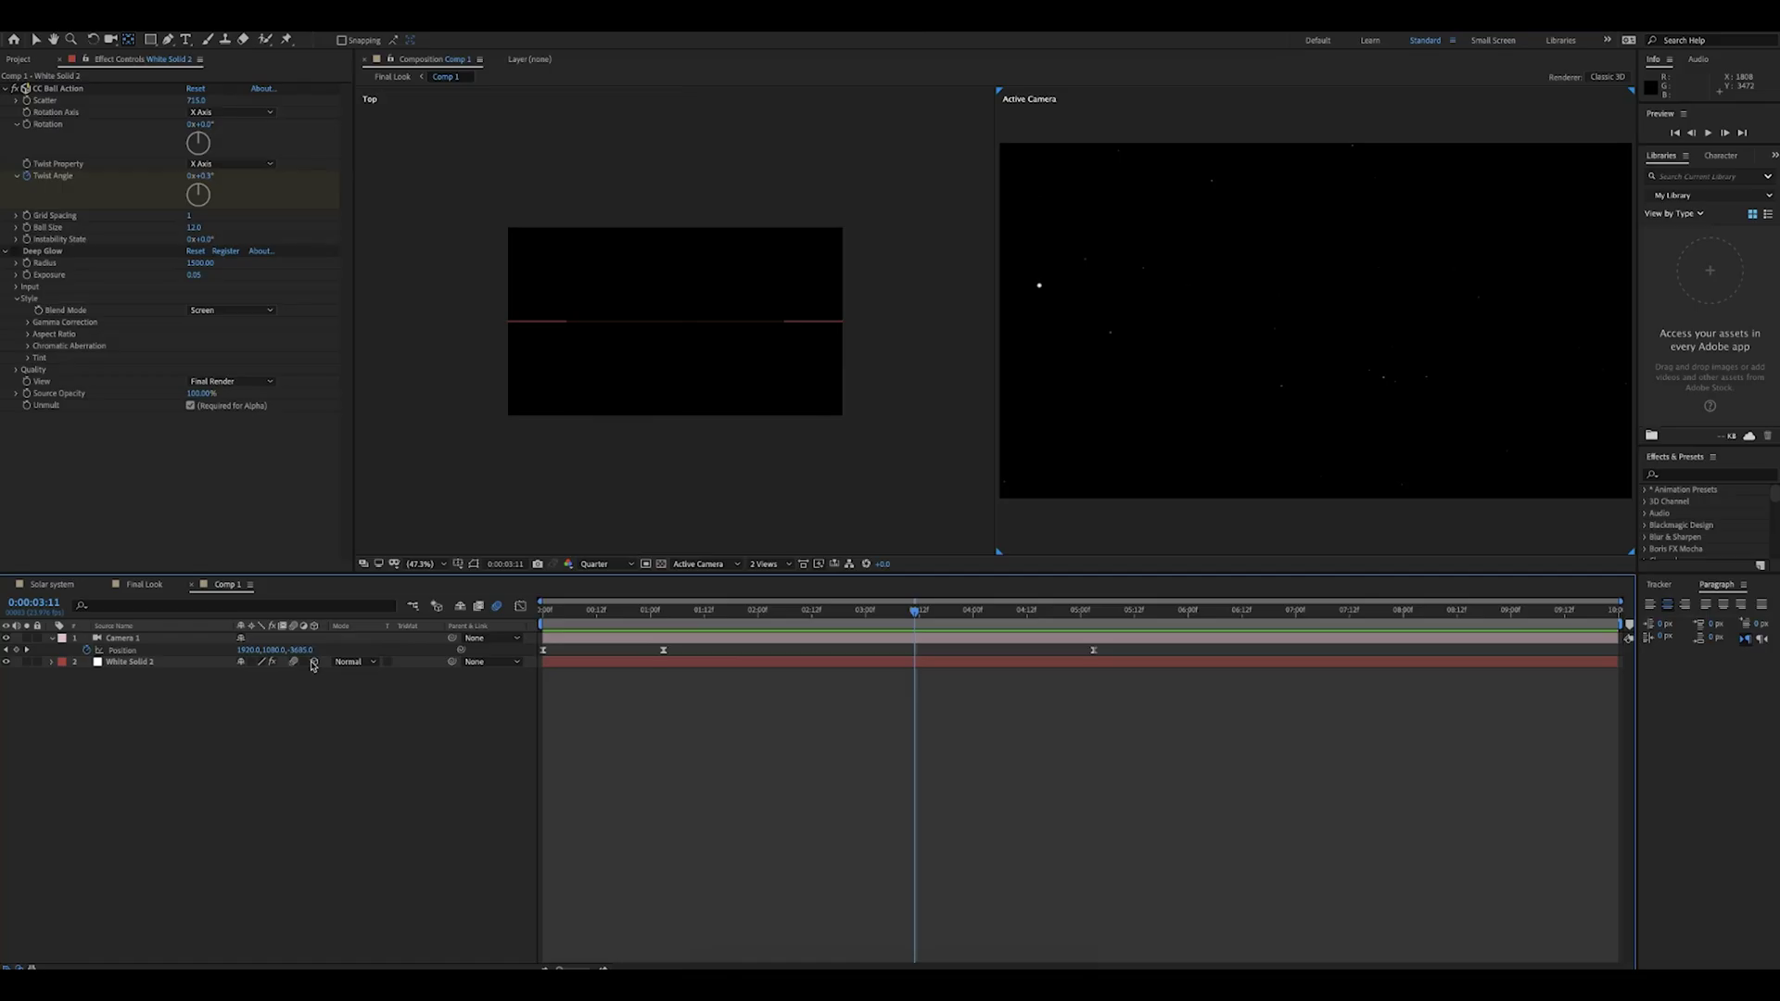
{"action": "left_click", "coordinate": [313, 663]}
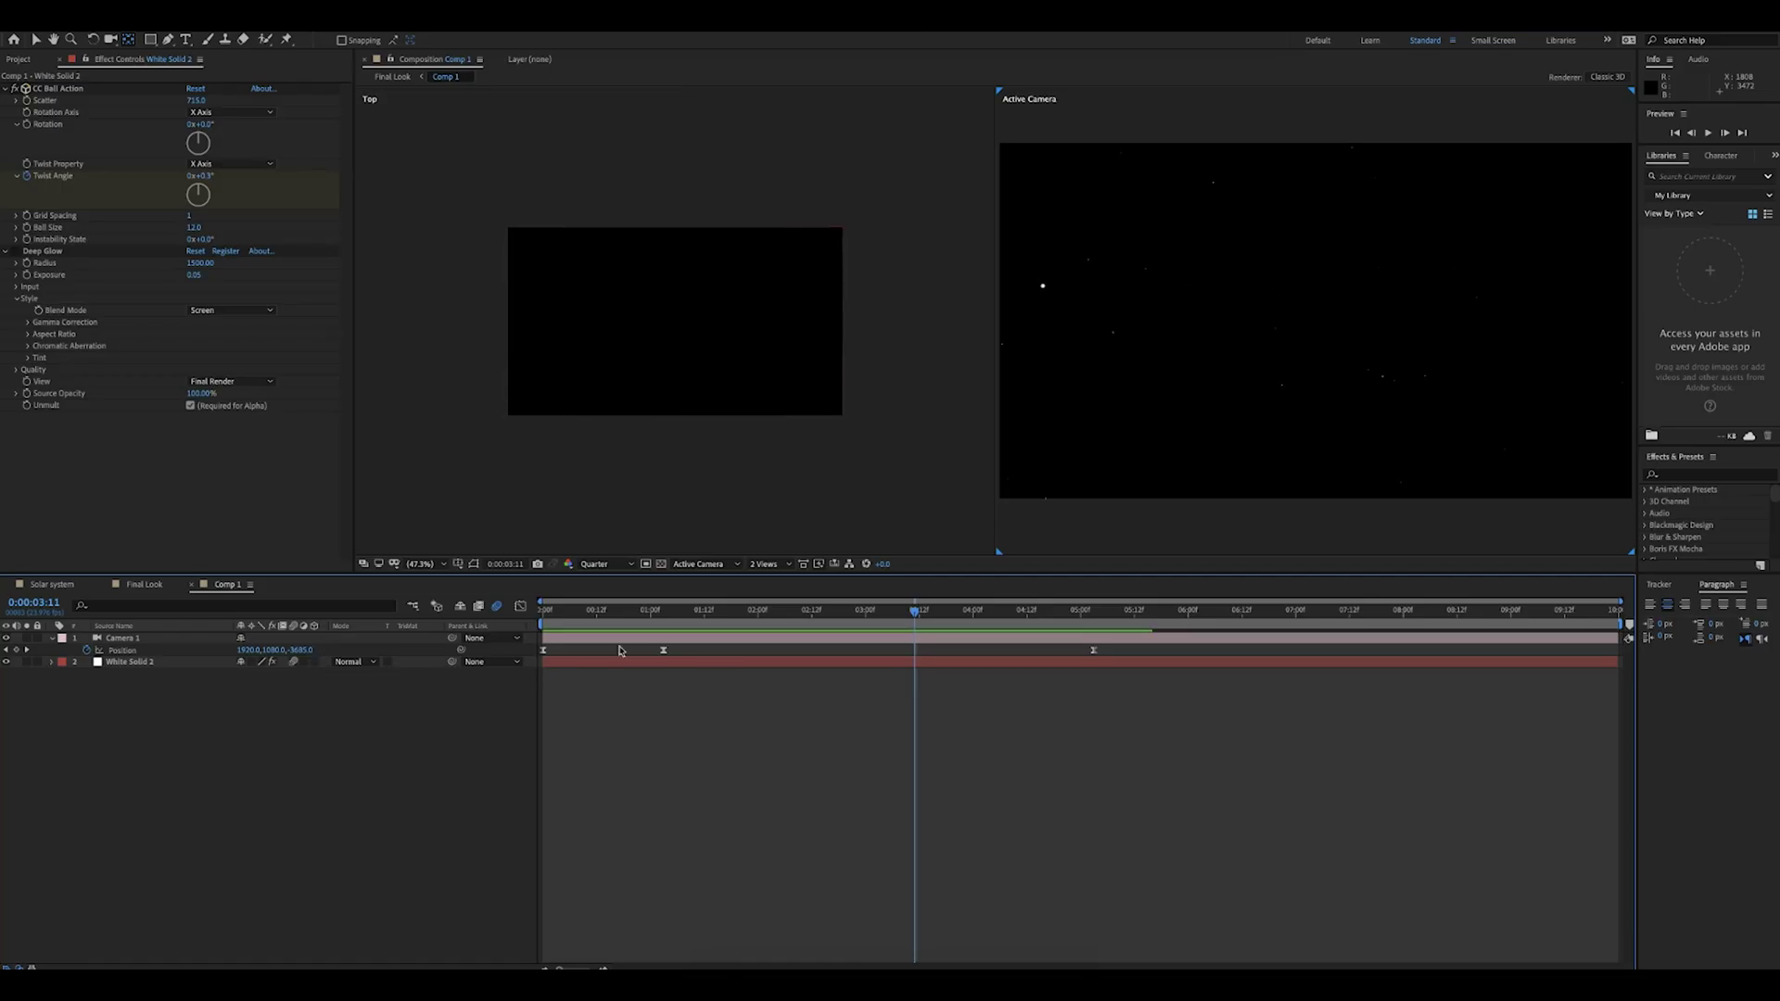
{"action": "left_click_drag", "start_coordinate": [669, 614], "coordinate": [542, 639]}
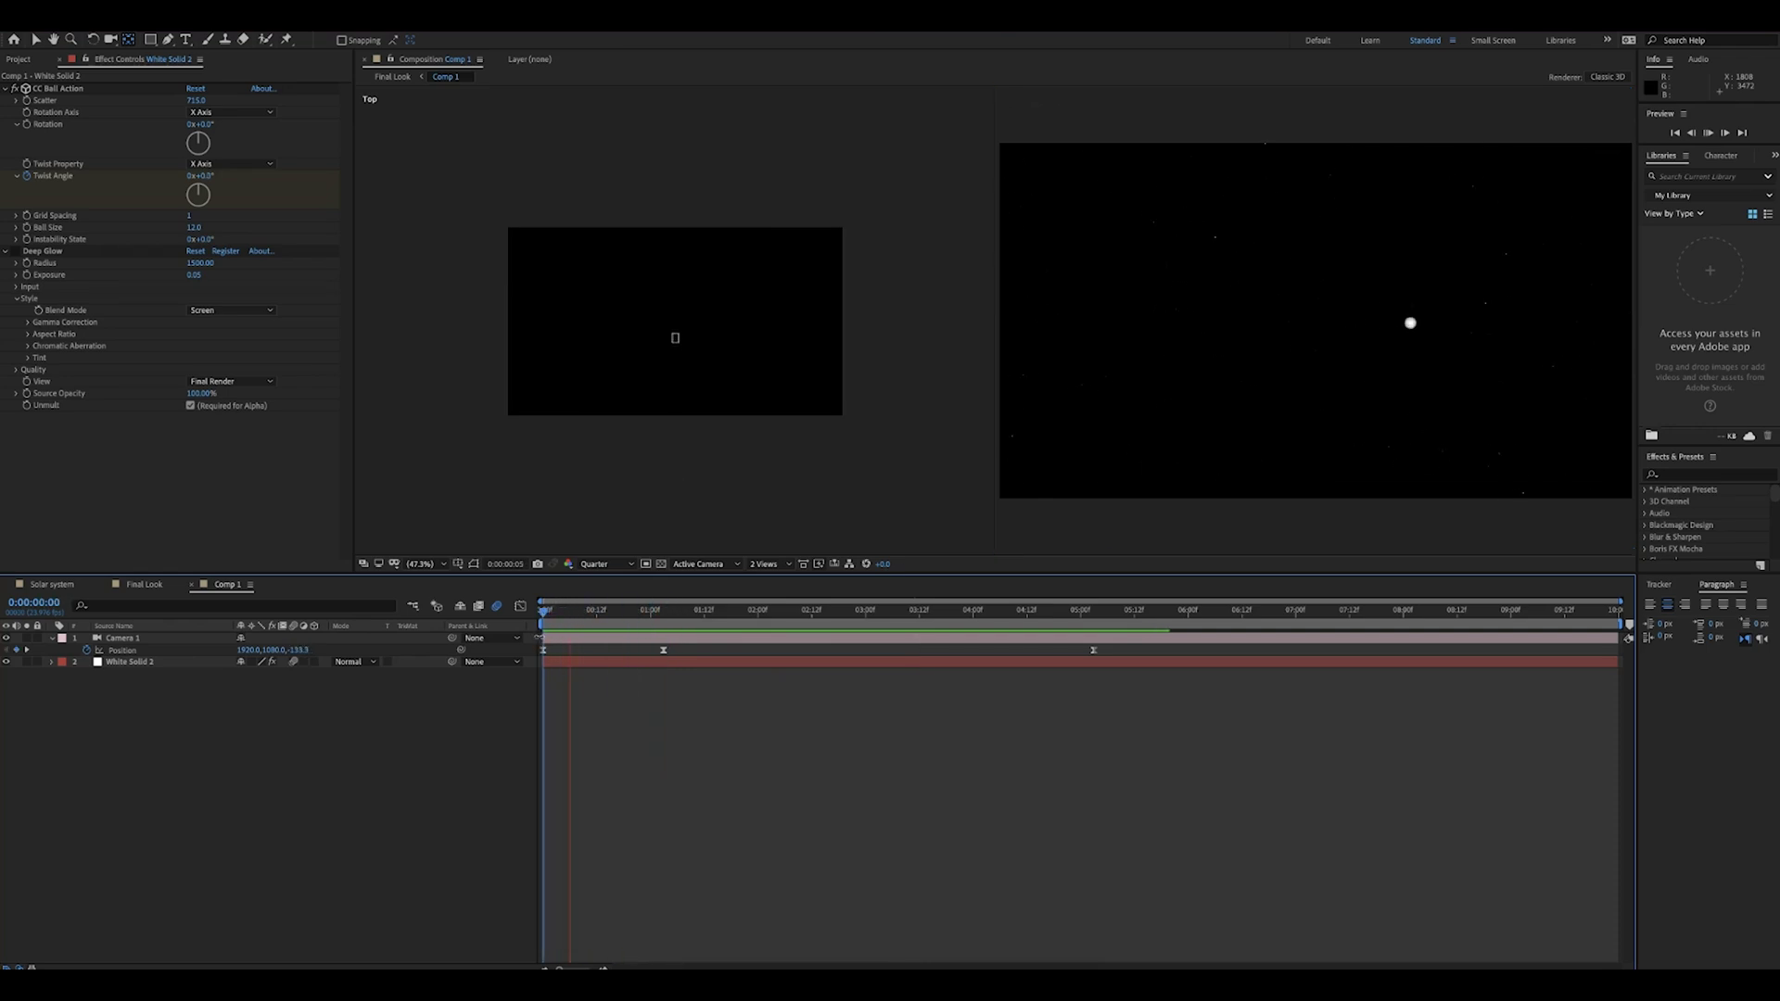
{"action": "key", "text": "space"}
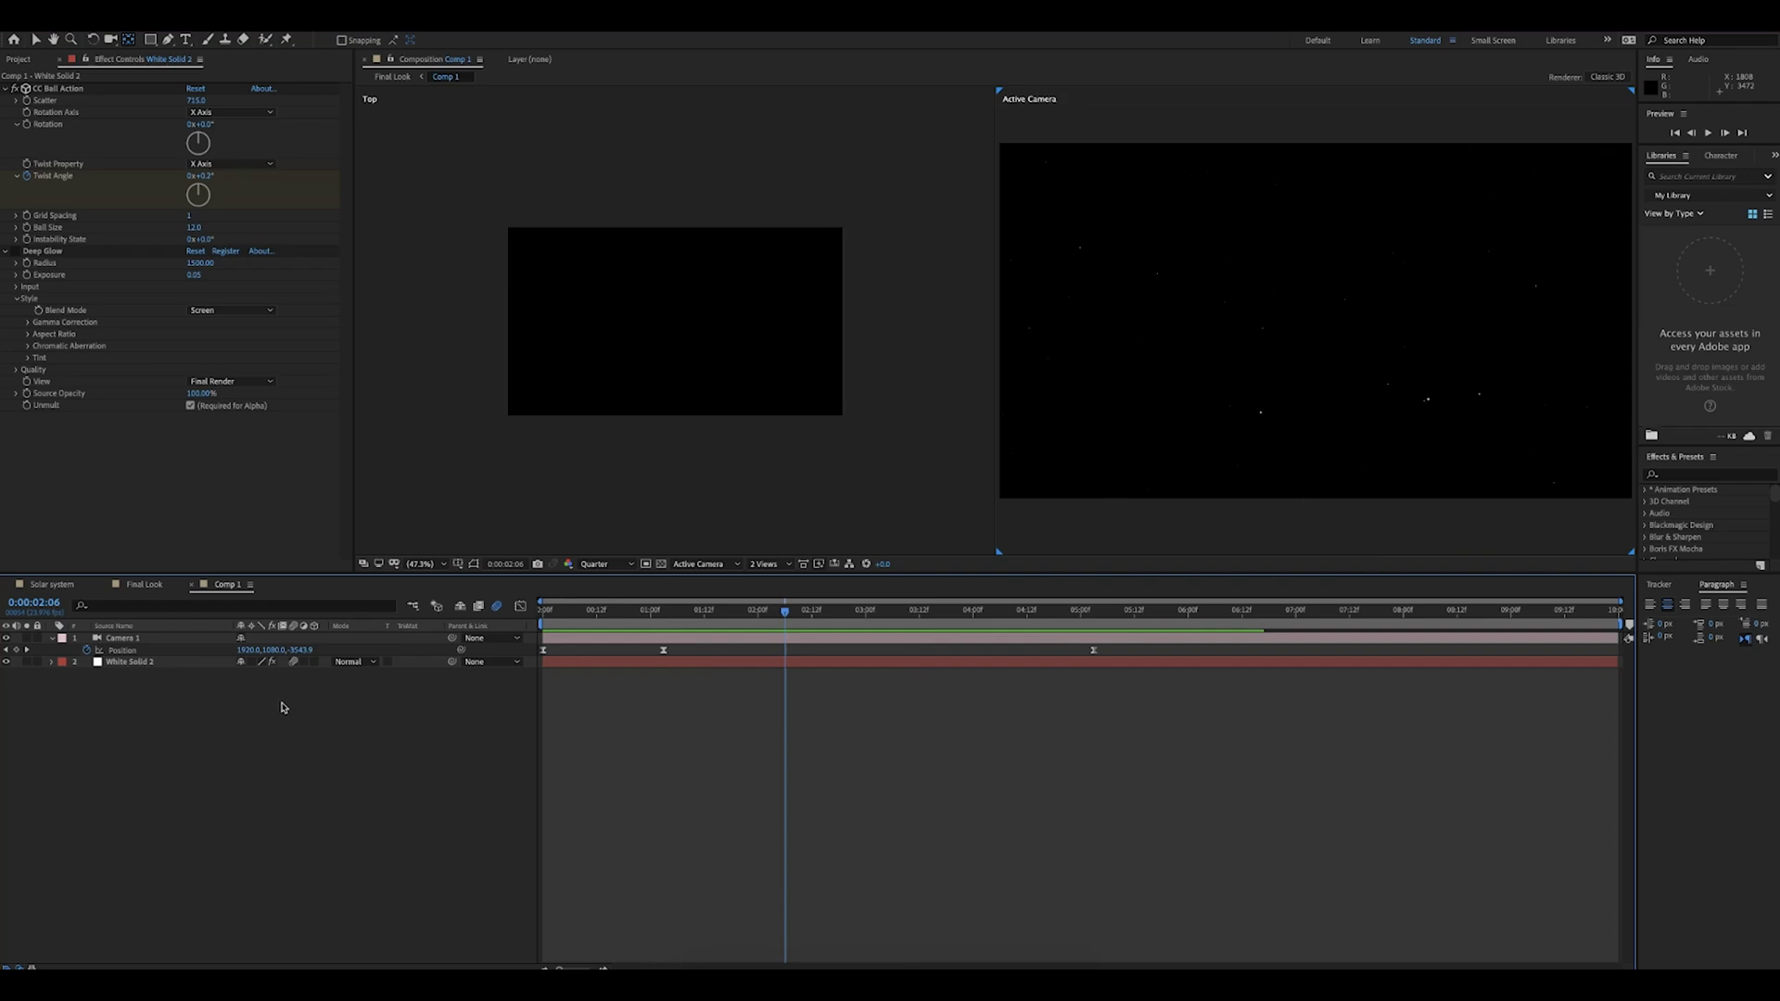
Step: Make the white solid a 3D layer again and preview the star zoom from the beginning
{"action": "left_click", "coordinate": [314, 664]}
{"action": "left_click_drag", "start_coordinate": [760, 603], "coordinate": [543, 607]}
{"action": "key", "text": "space"}
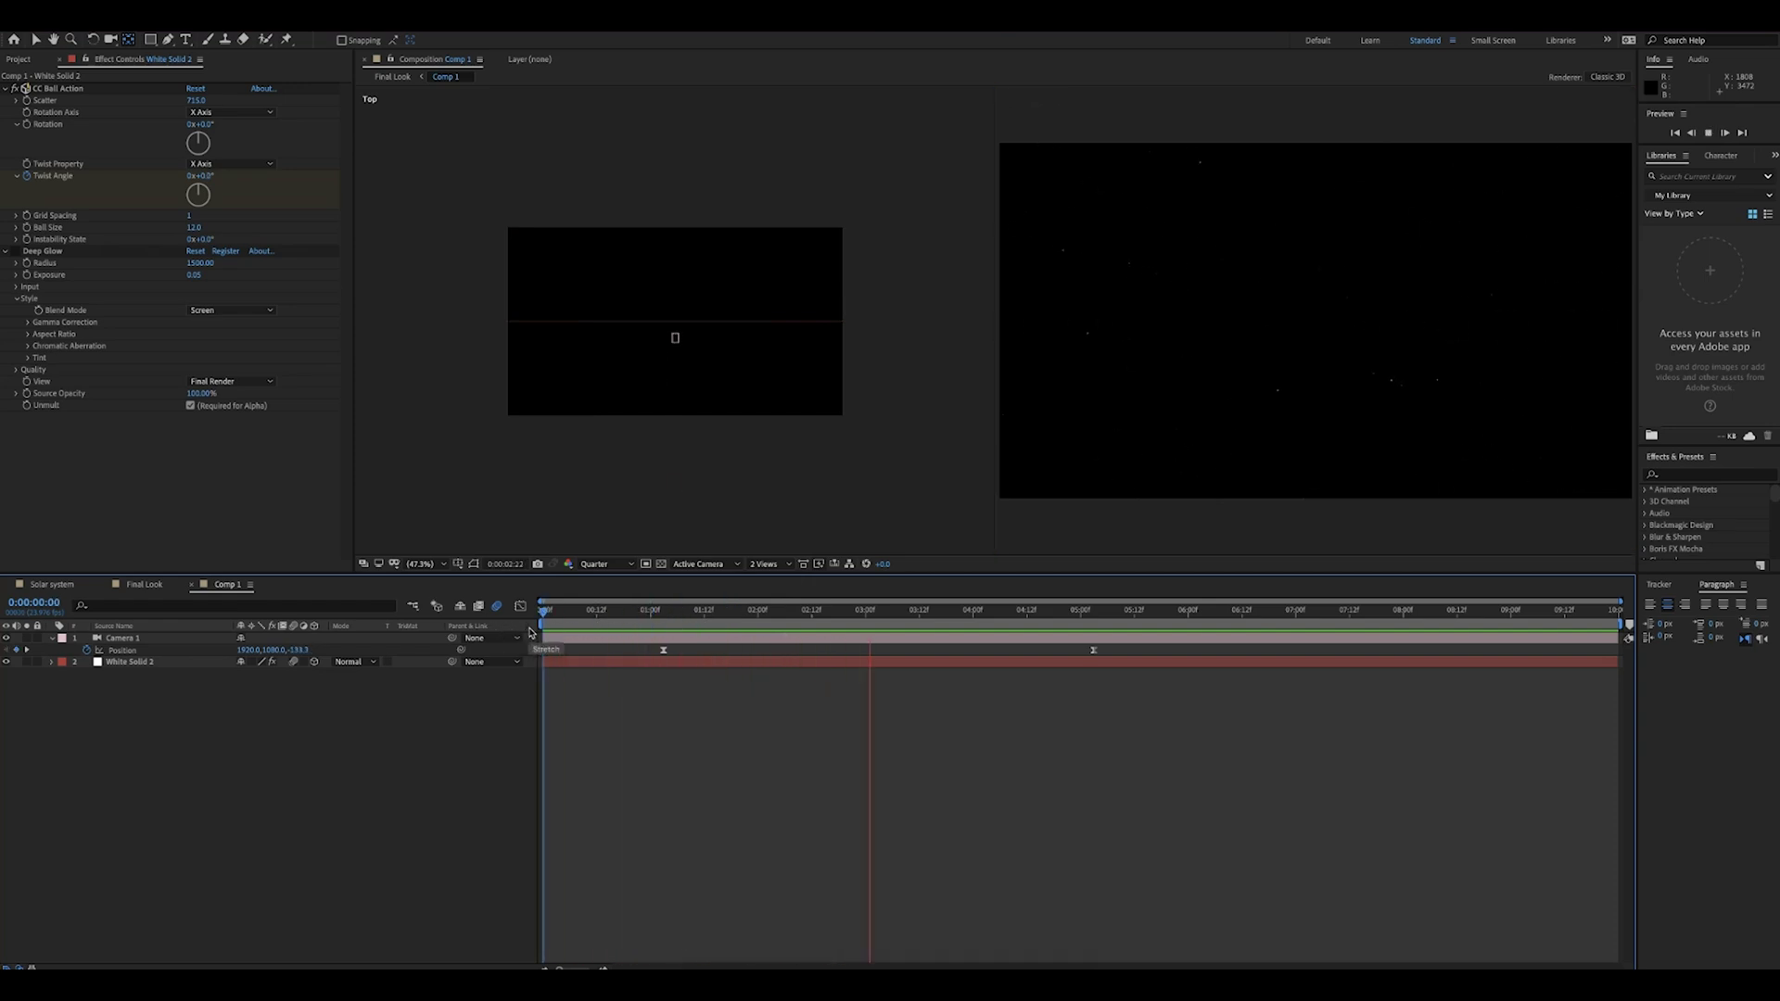
{"action": "key", "text": "space"}
Step: Switch the white solid back to a 2D layer and replay Comp 1 from the start for comparison
{"action": "left_click", "coordinate": [315, 662]}
{"action": "key", "text": "Home"}
{"action": "key", "text": "space"}
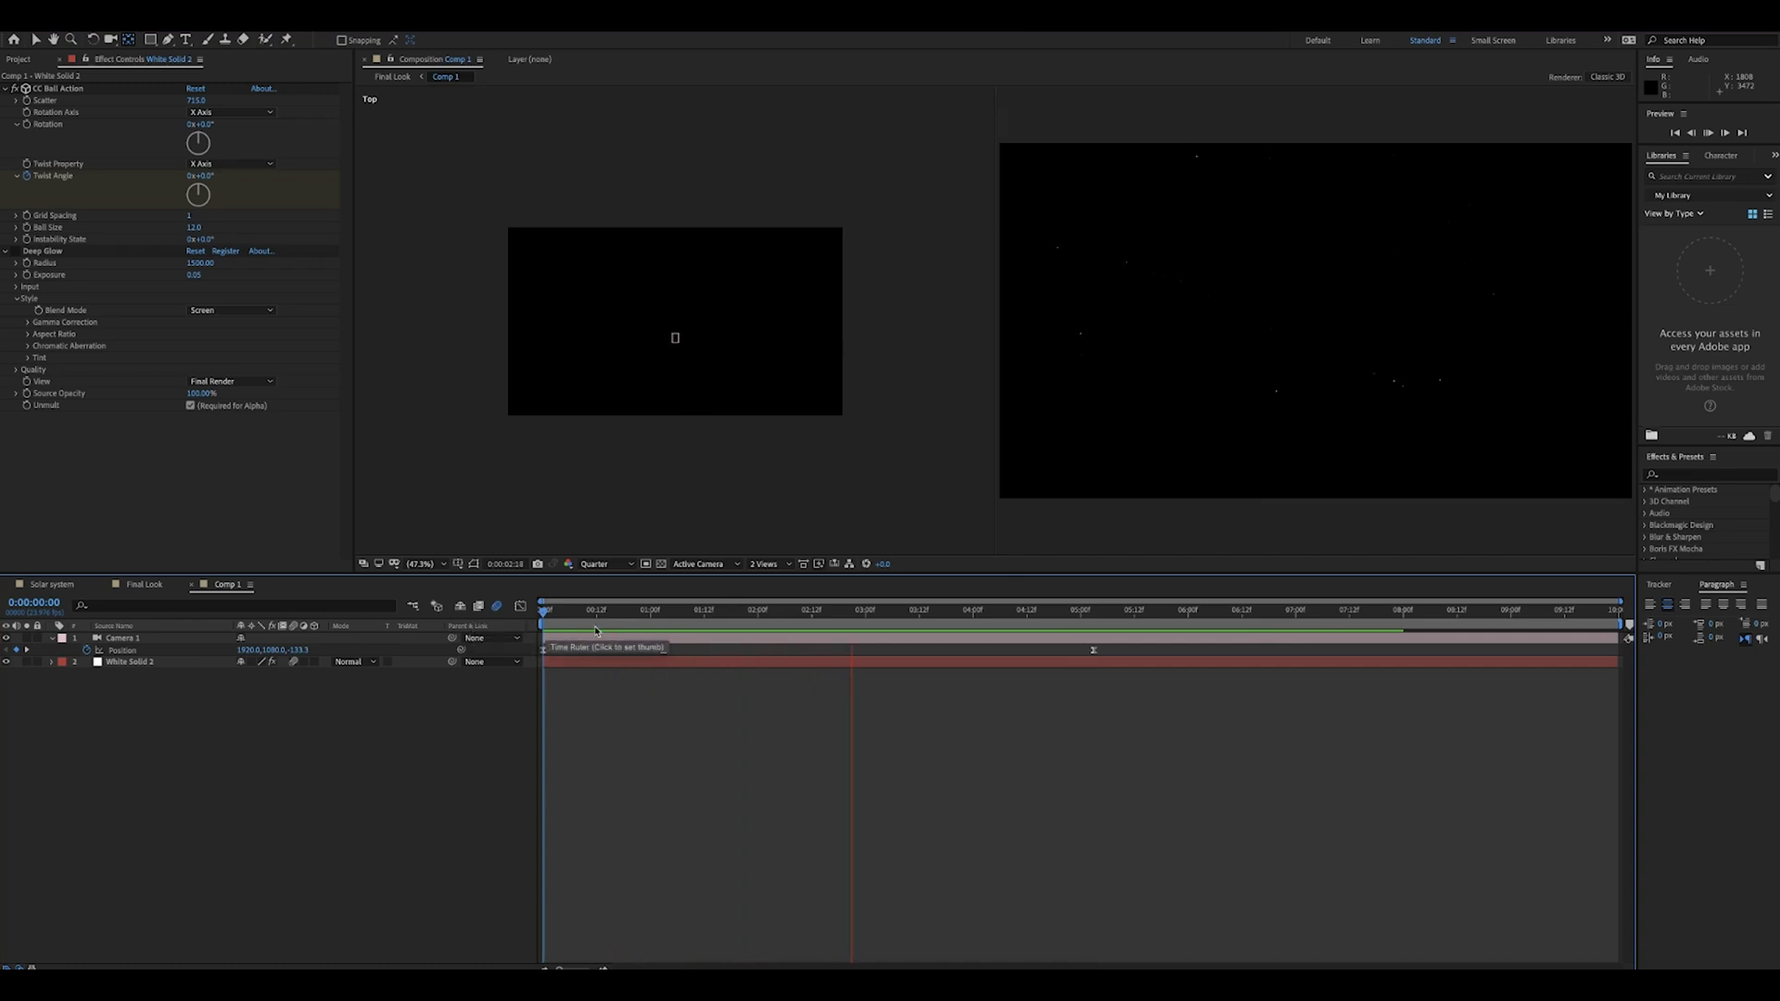
{"action": "key", "text": "space"}
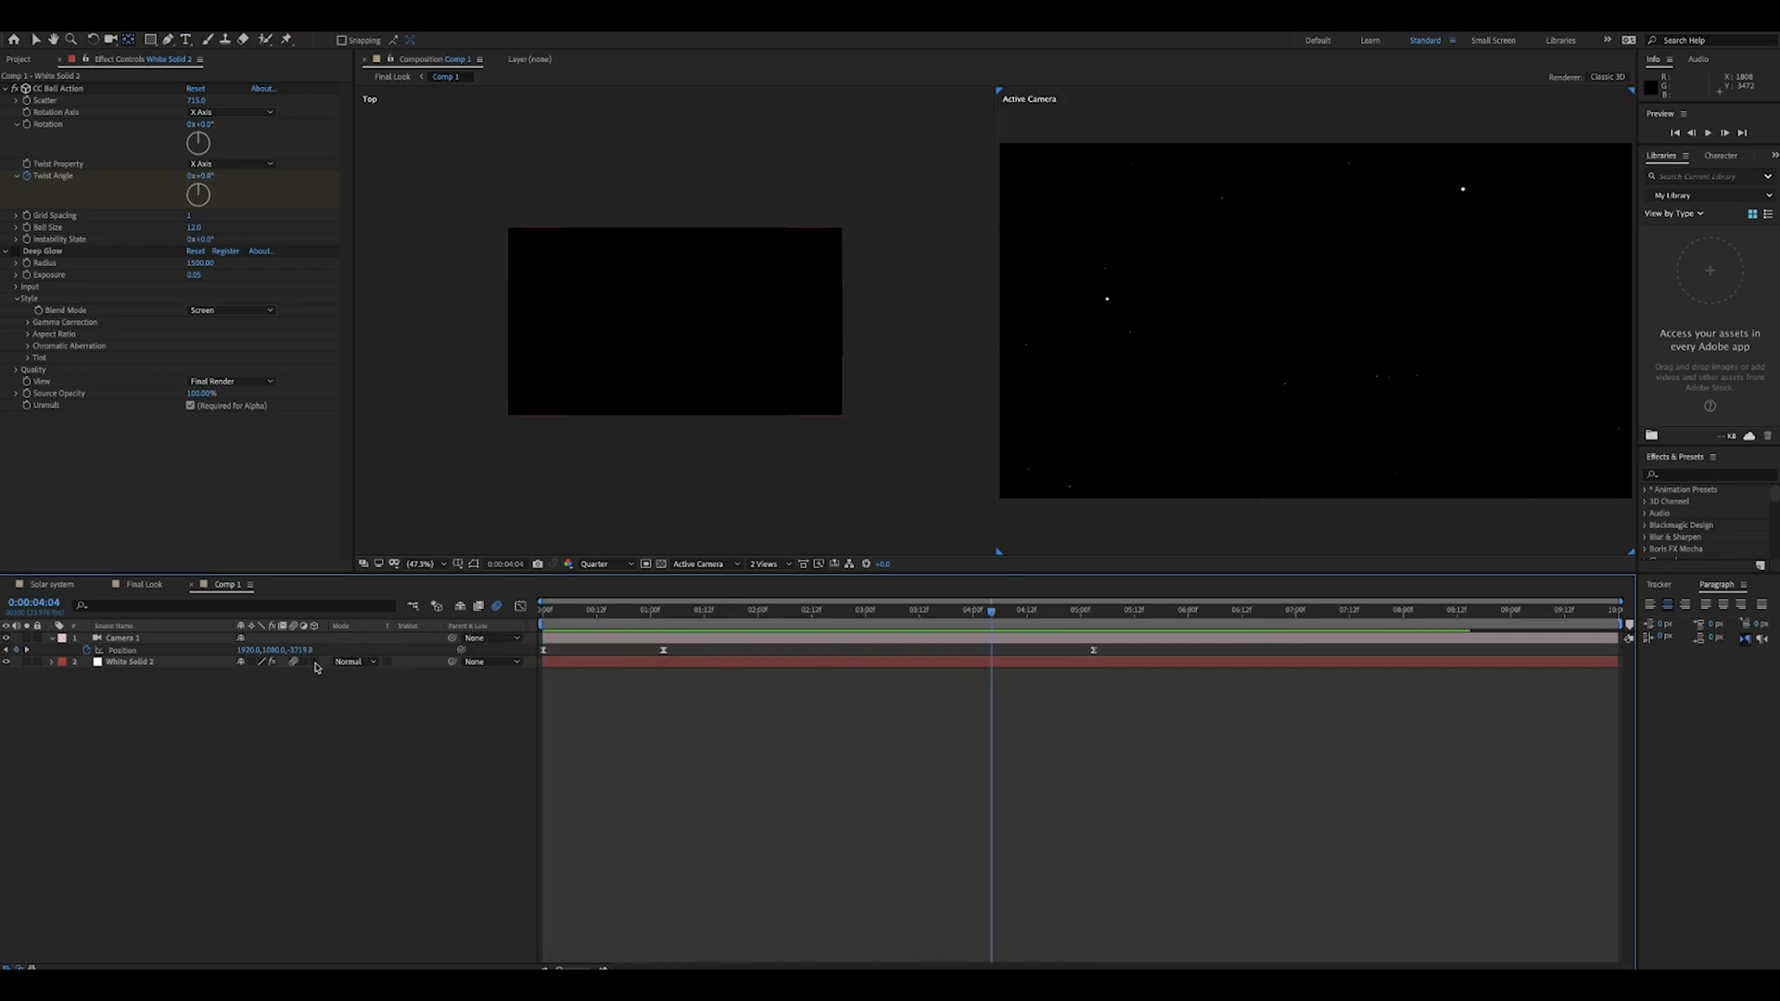
Step: Restore the white solid as a 3D layer, and play and scrub through the camera's zoom out
{"action": "left_click", "coordinate": [315, 662]}
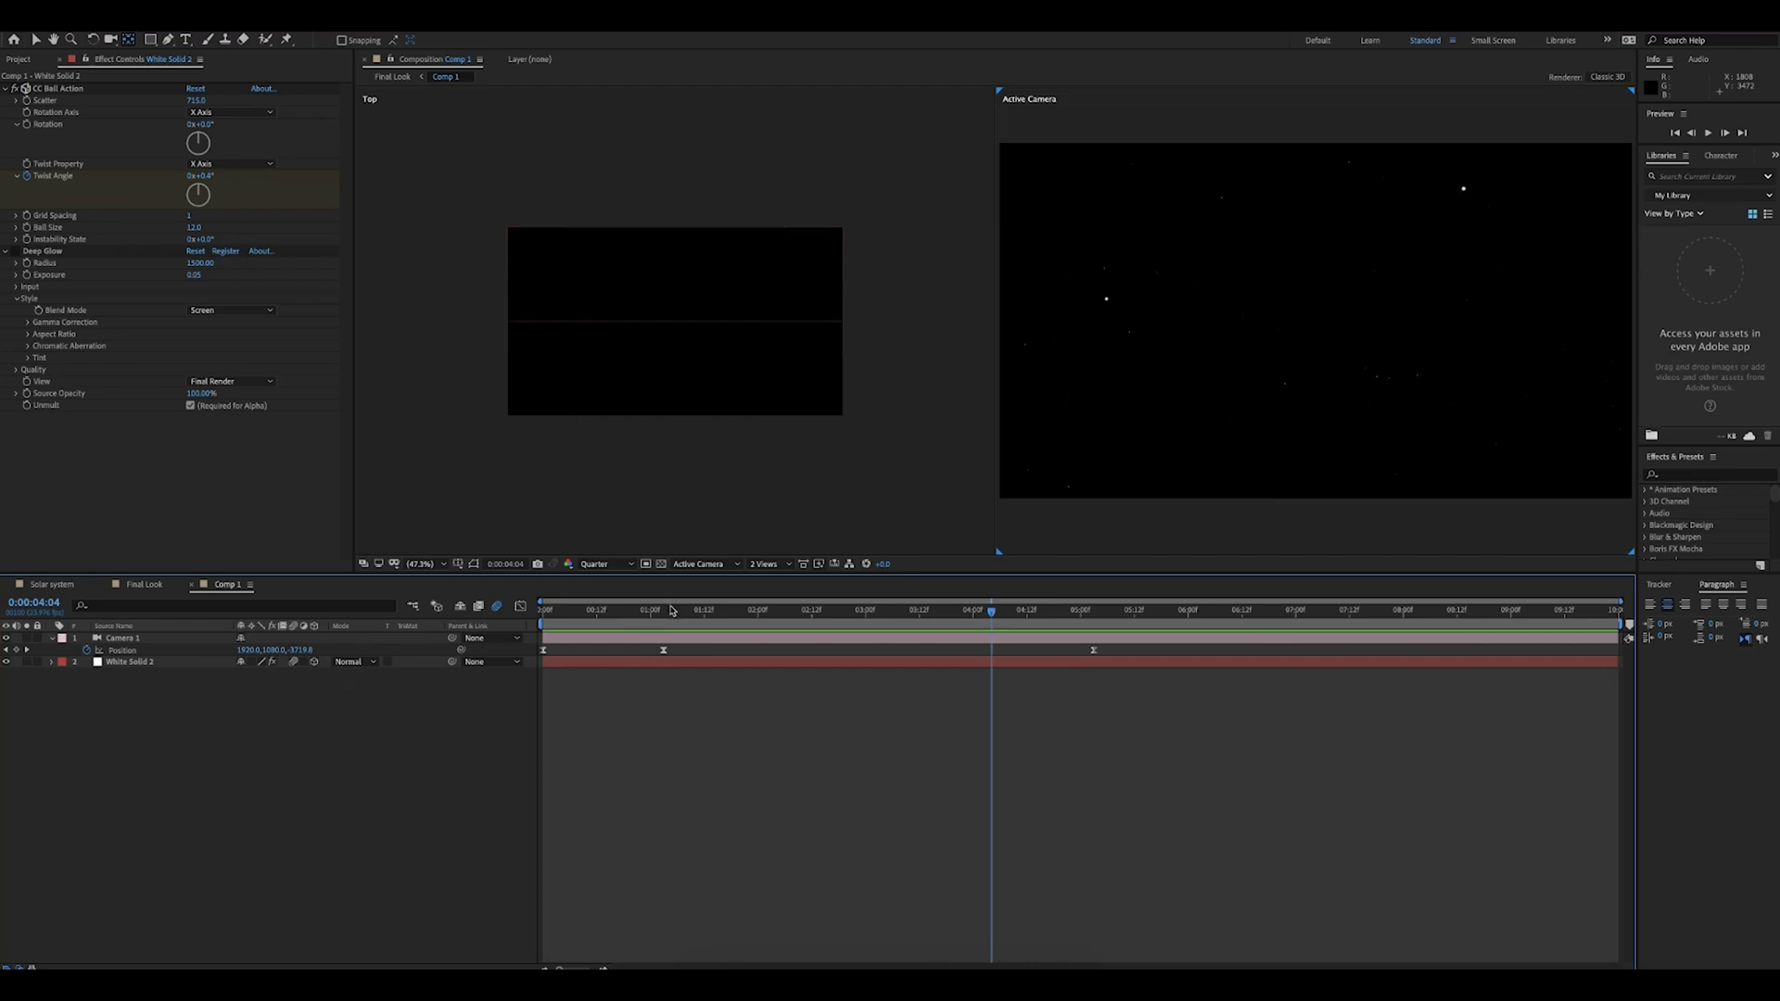
{"action": "left_click_drag", "start_coordinate": [671, 613], "coordinate": [543, 613]}
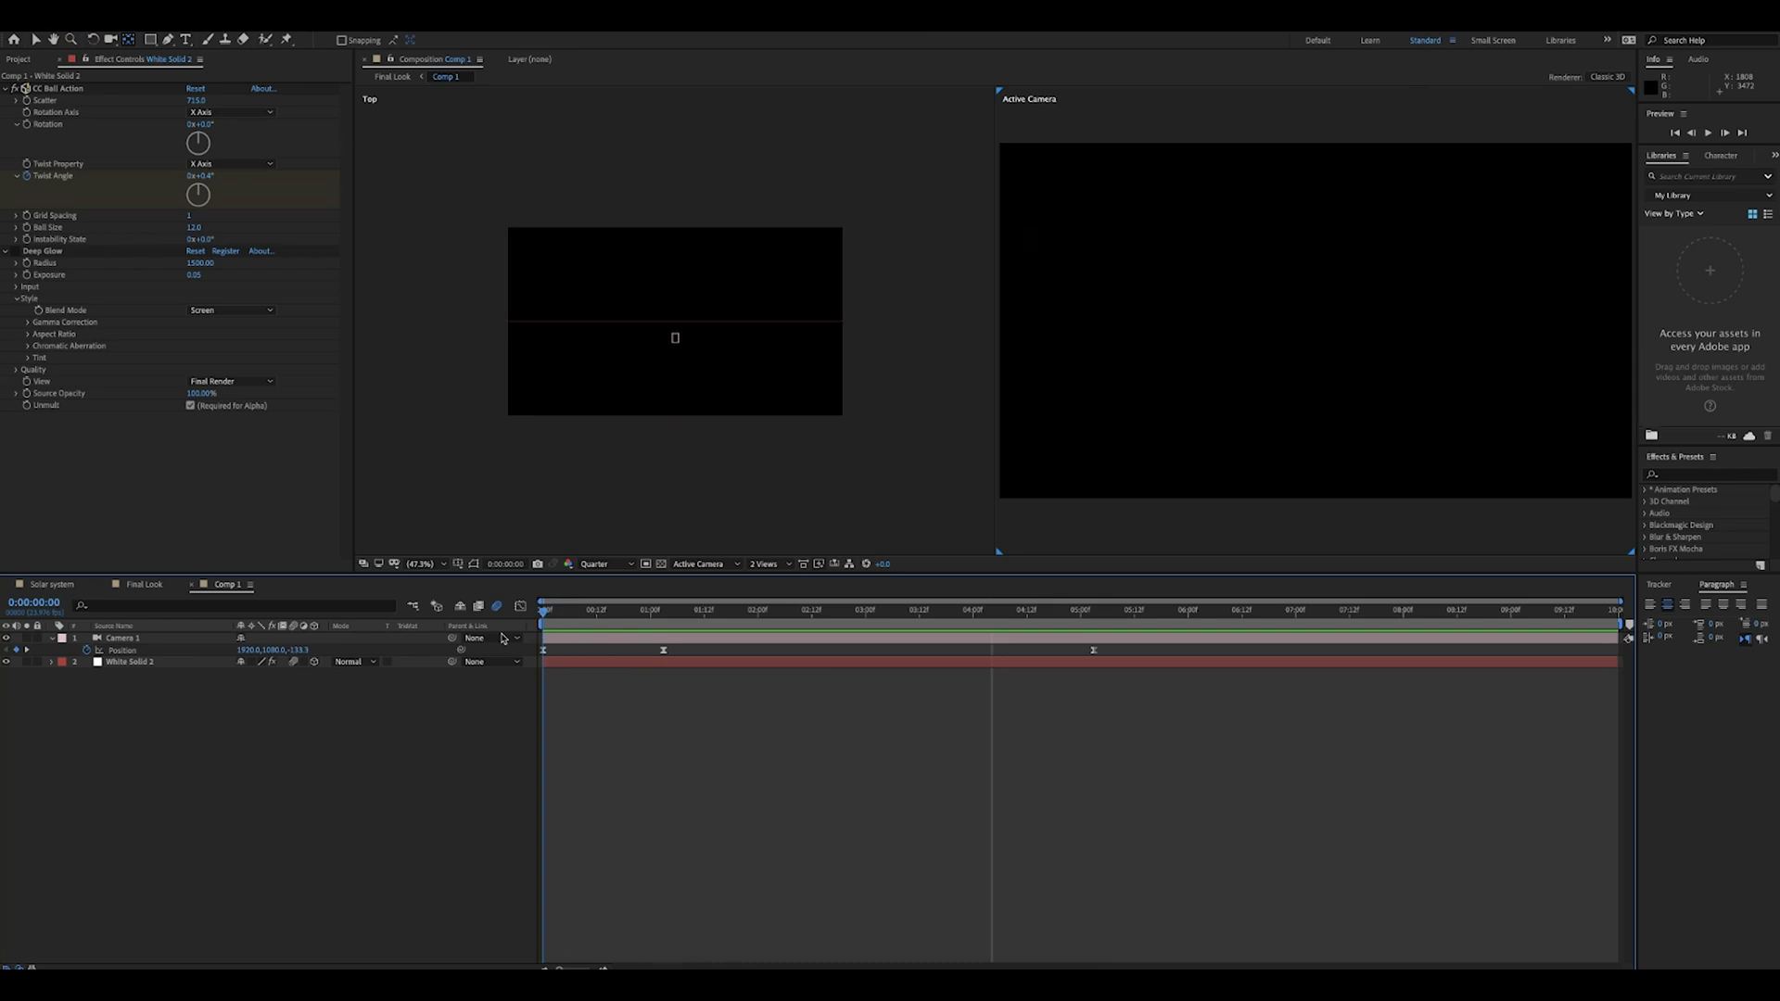
{"action": "key", "text": "space"}
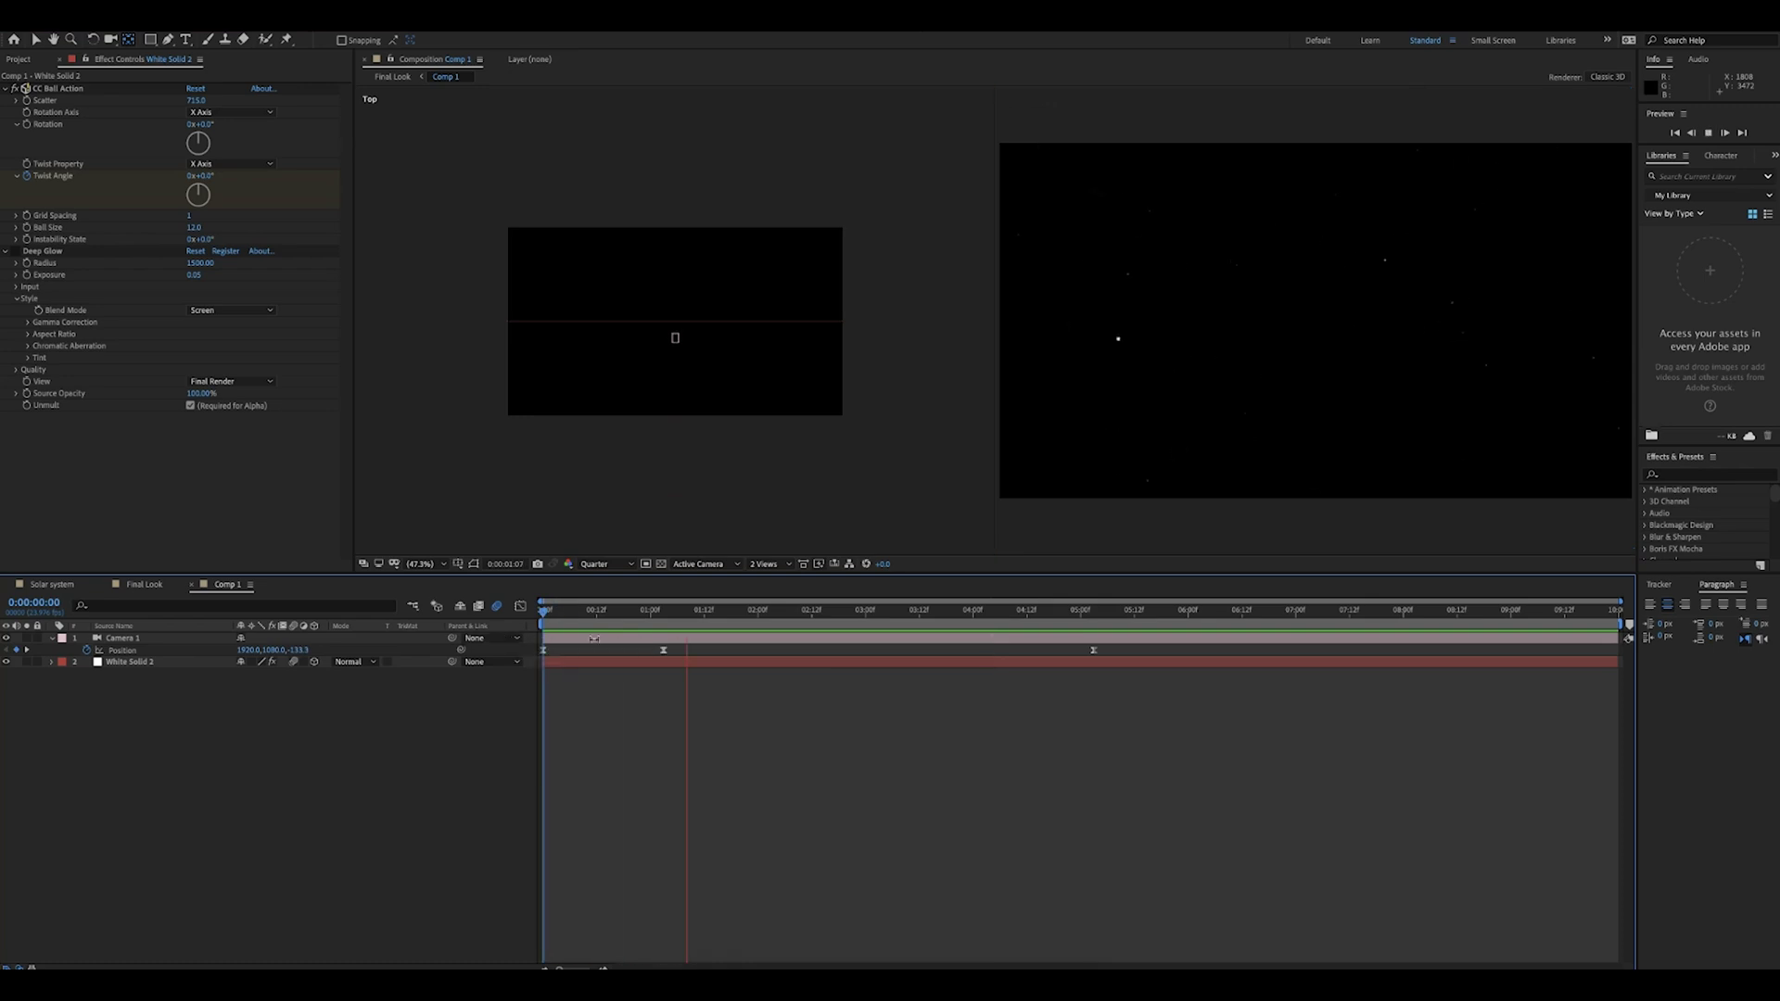
{"action": "left_click", "coordinate": [840, 619]}
{"action": "left_click_drag", "start_coordinate": [845, 627], "coordinate": [1409, 636]}
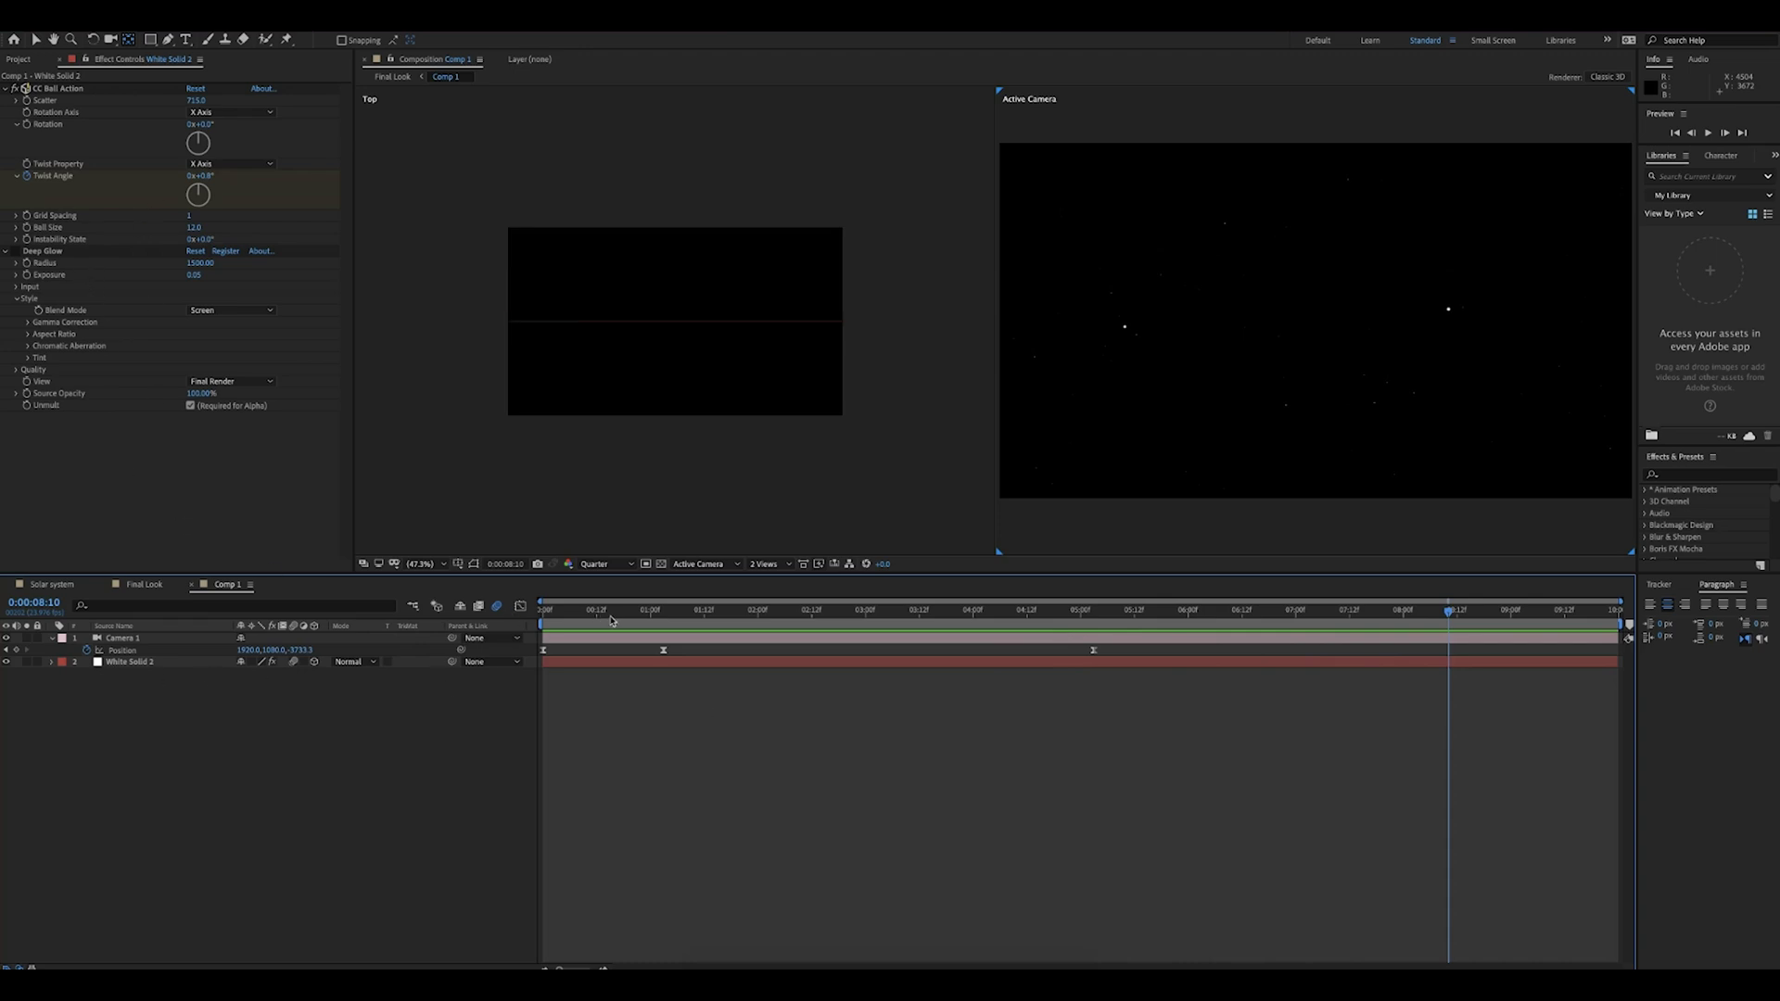
{"action": "left_click_drag", "start_coordinate": [575, 617], "coordinate": [671, 627]}
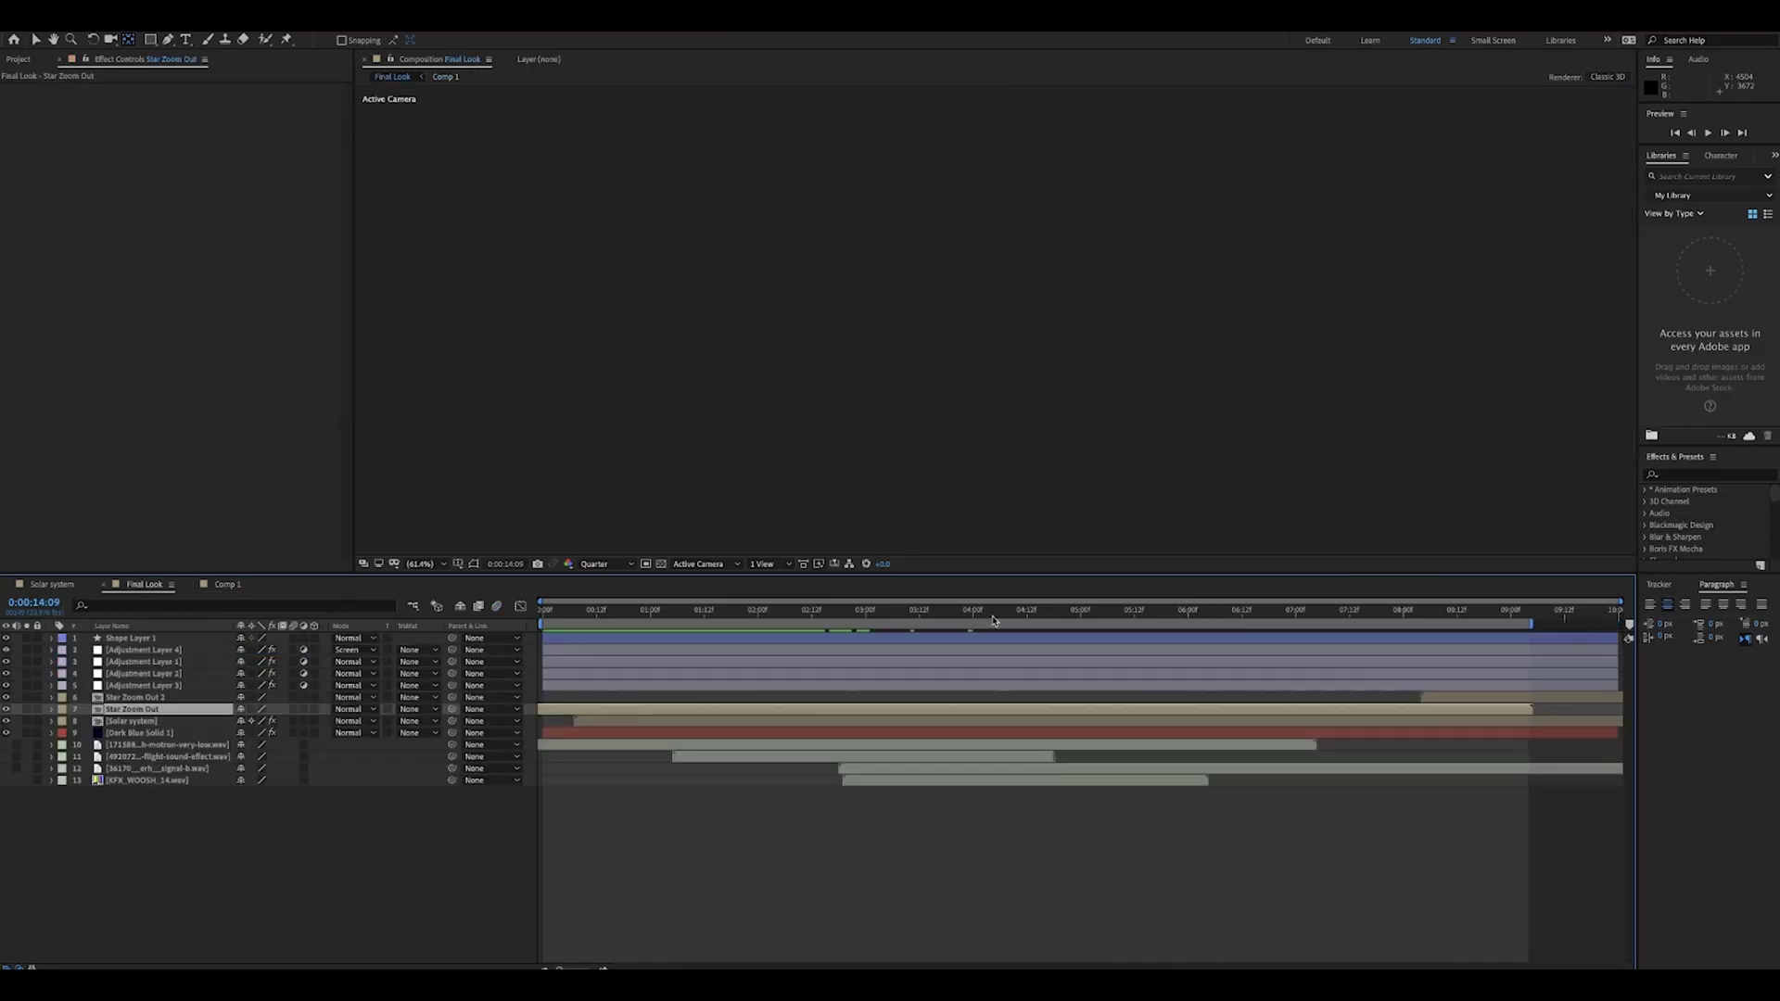
Step: Scrub through the Final Look and Solar system compositions to review the motion of the orbiting planets
{"action": "left_click_drag", "start_coordinate": [1007, 622], "coordinate": [1081, 635]}
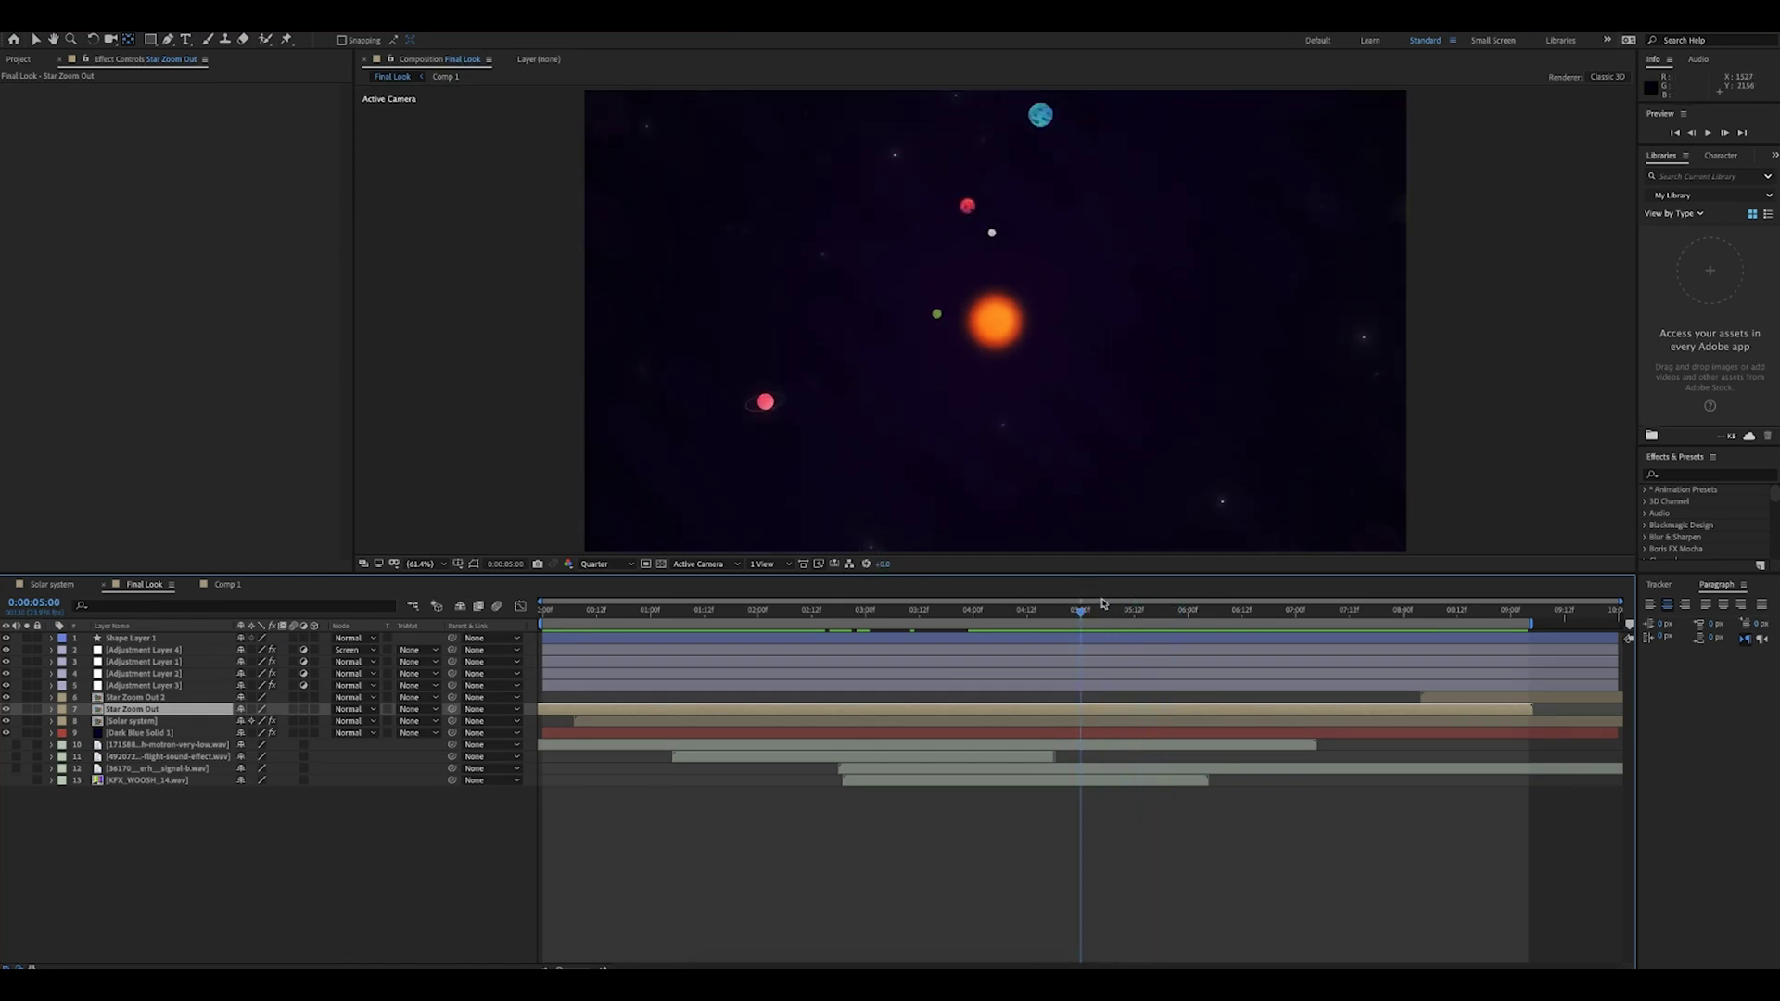
{"action": "left_click_drag", "start_coordinate": [1085, 619], "coordinate": [1482, 651]}
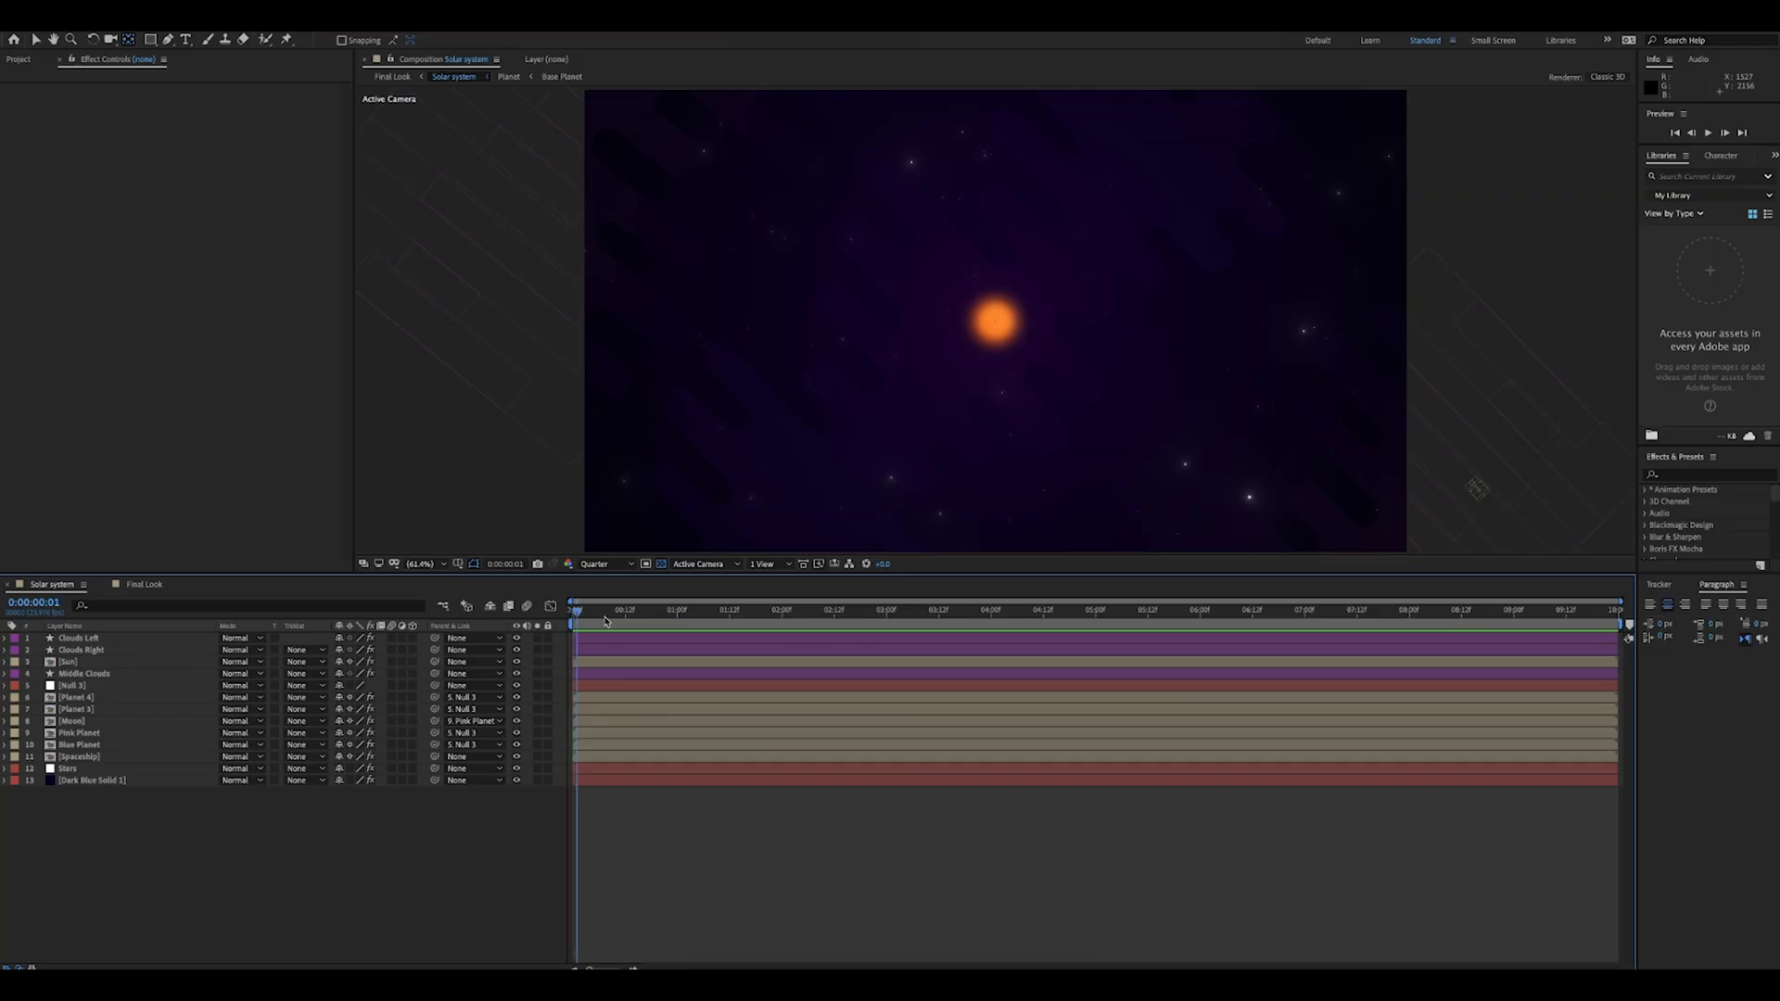
{"action": "left_click_drag", "start_coordinate": [585, 665], "coordinate": [1109, 694]}
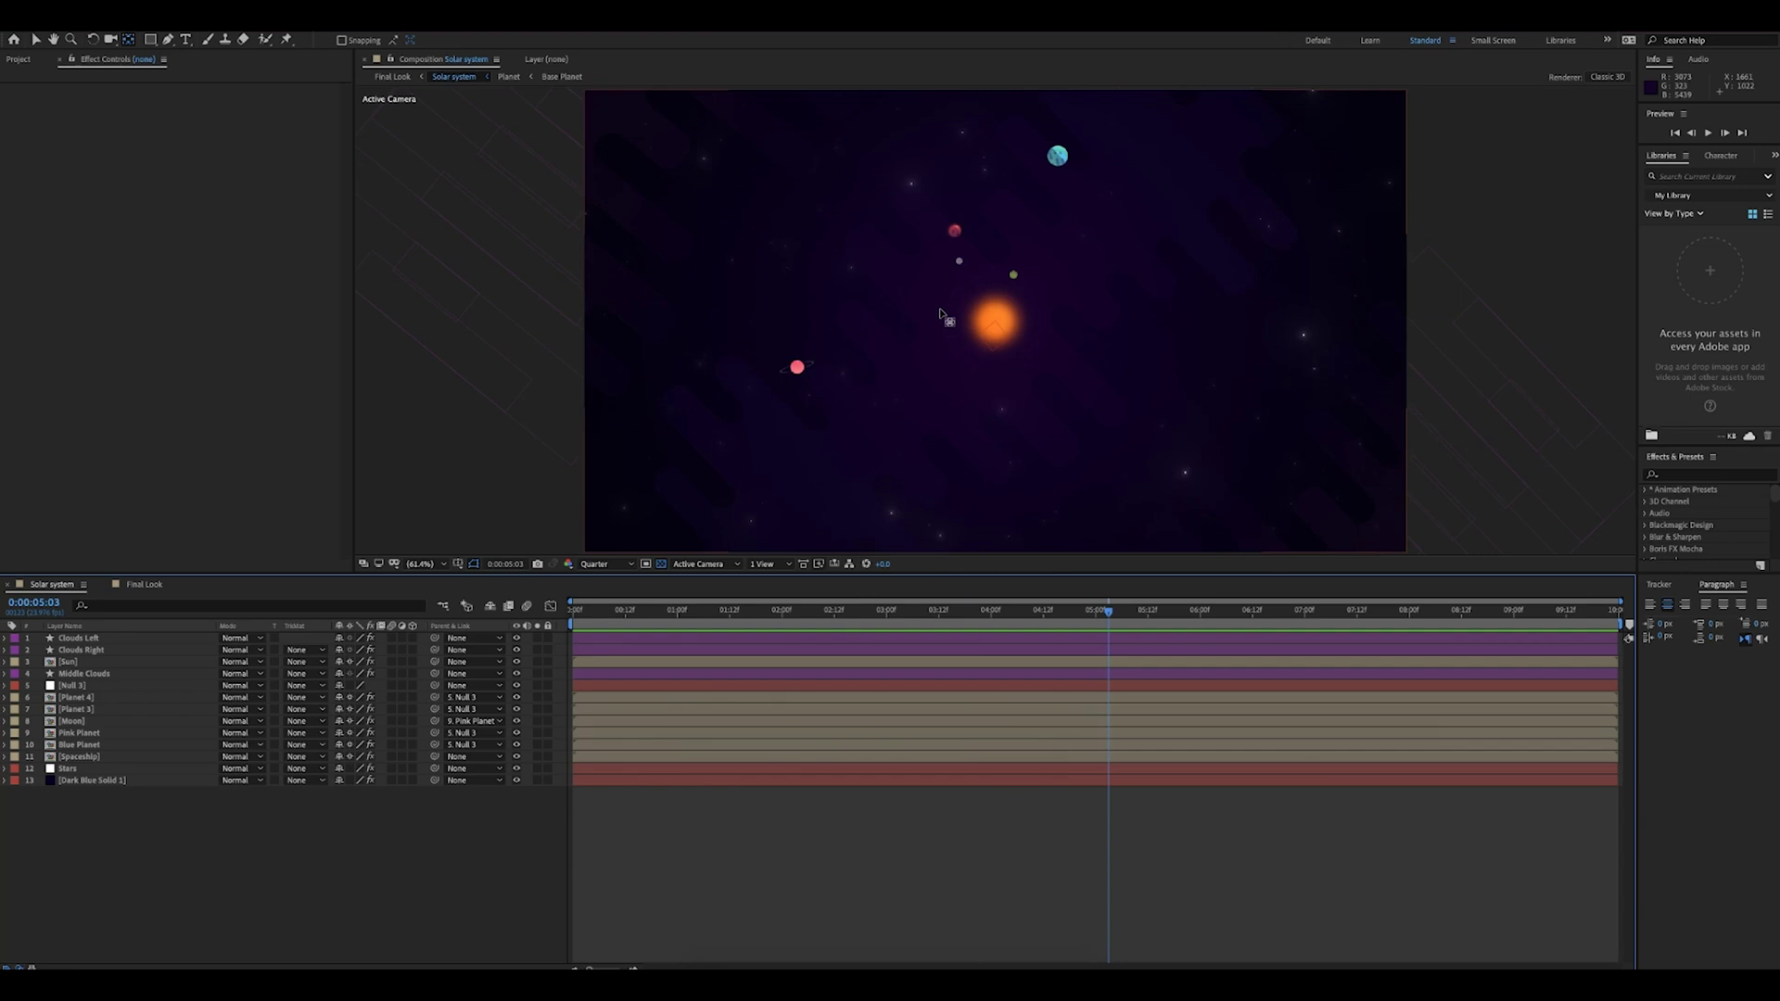
{"action": "left_click_drag", "start_coordinate": [1122, 615], "coordinate": [999, 639]}
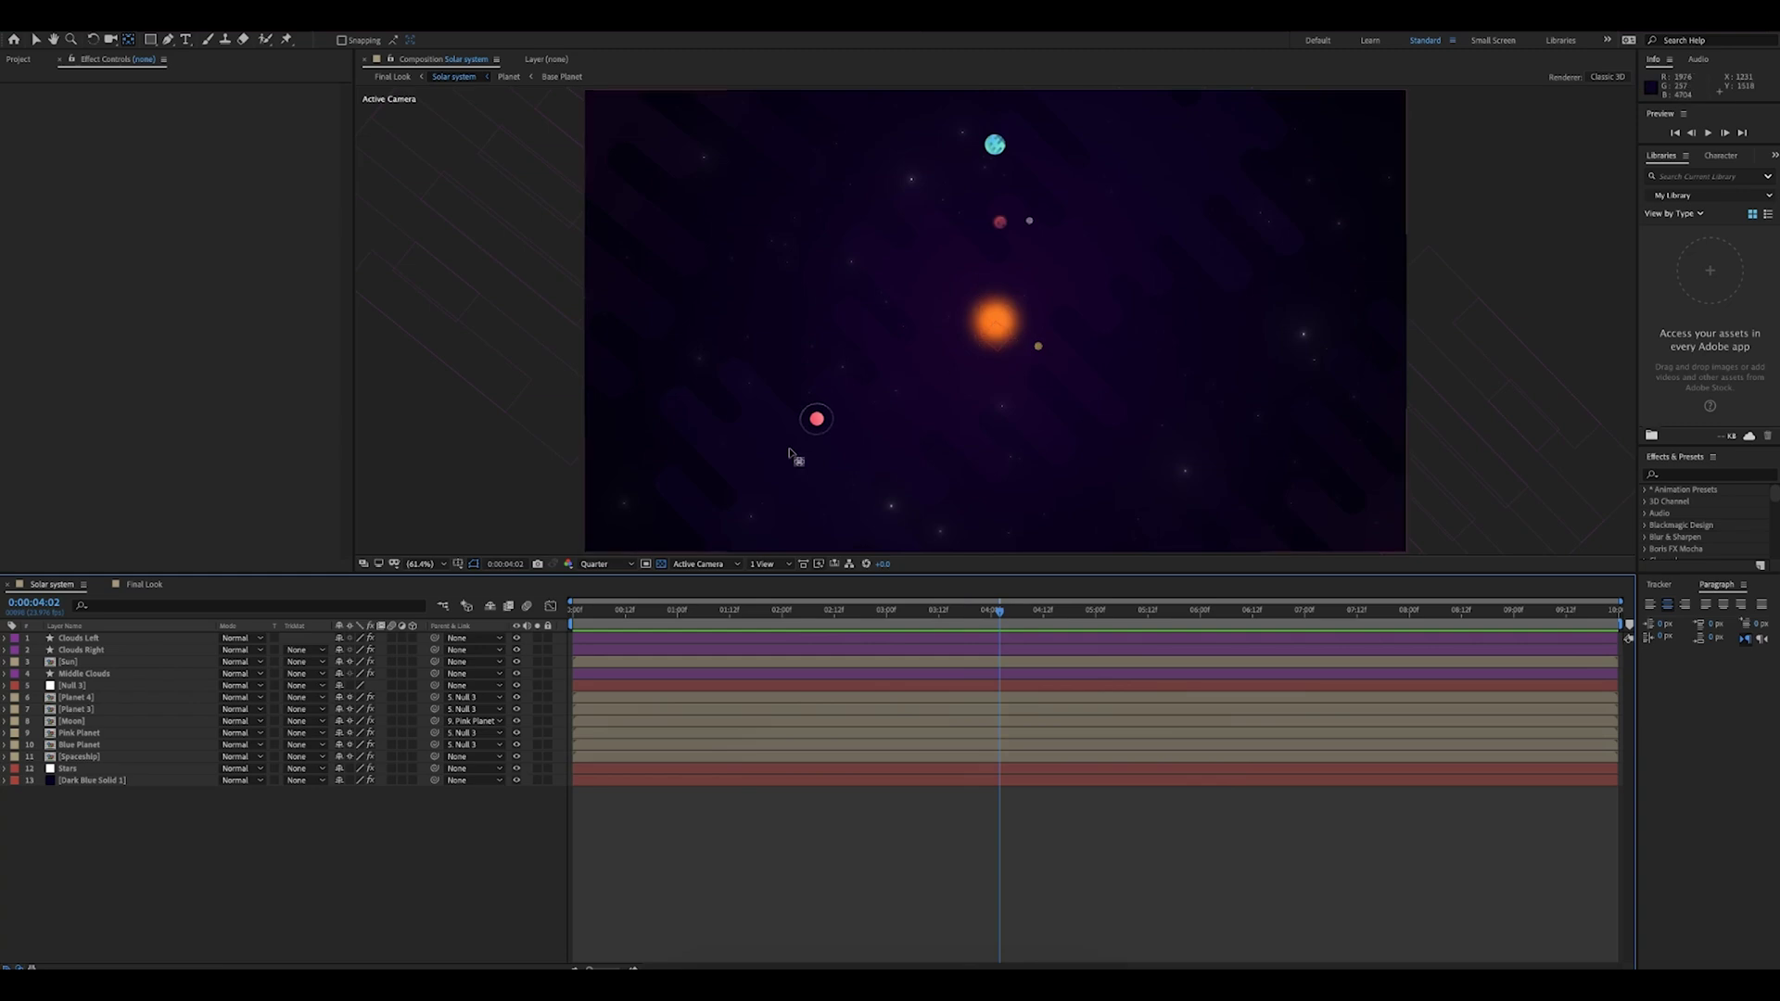
Step: Solo the Pink Planet layer with the transparency grid off, and look inside its planet precomp before returning to Solar system
{"action": "left_click", "coordinate": [84, 733]}
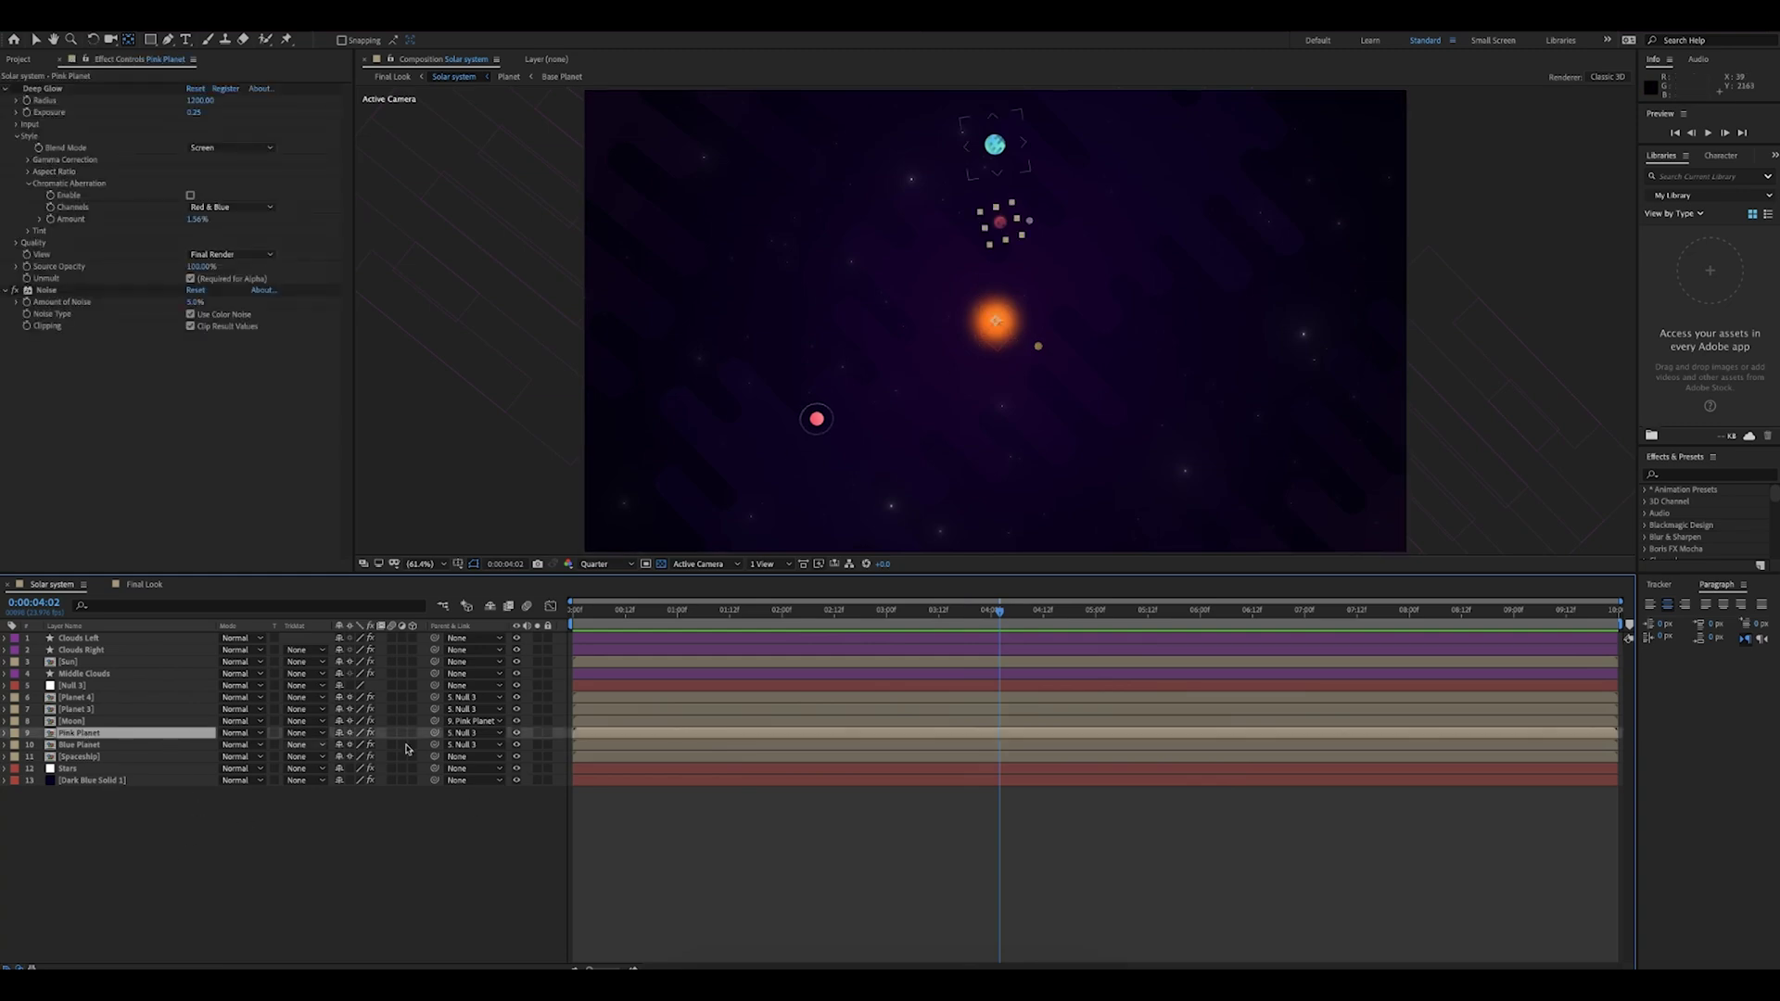
{"action": "left_click", "coordinate": [536, 734]}
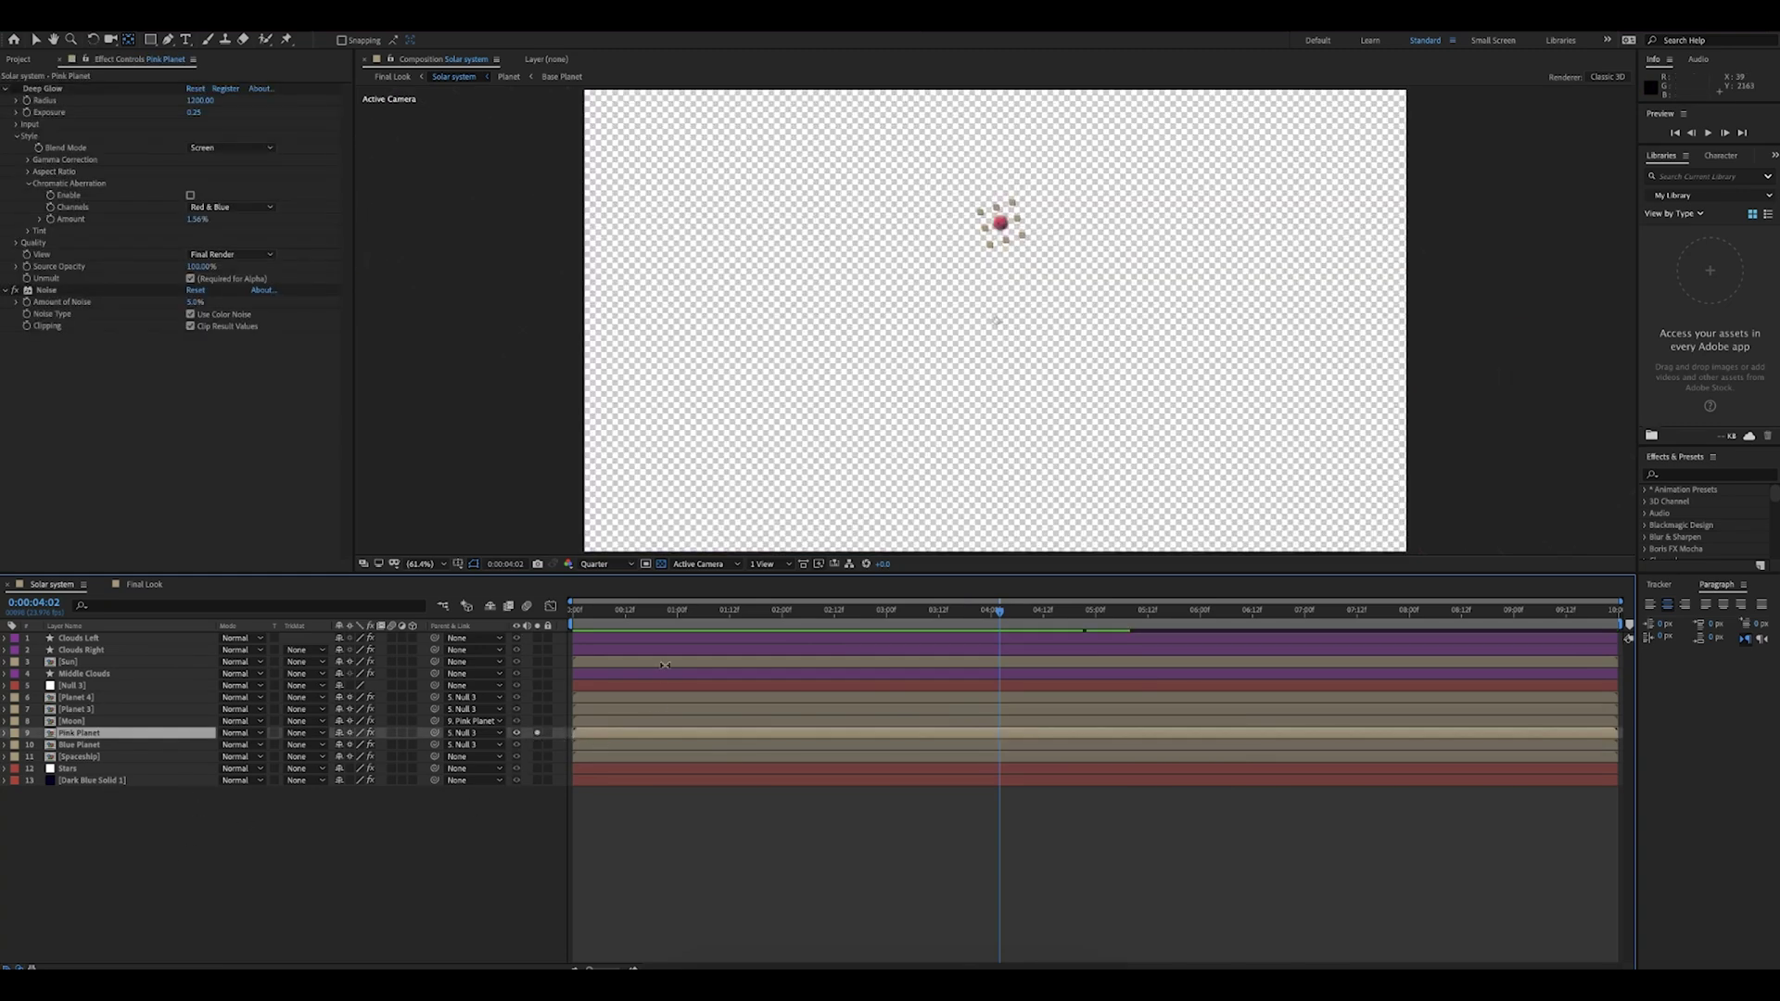
{"action": "left_click", "coordinate": [662, 566]}
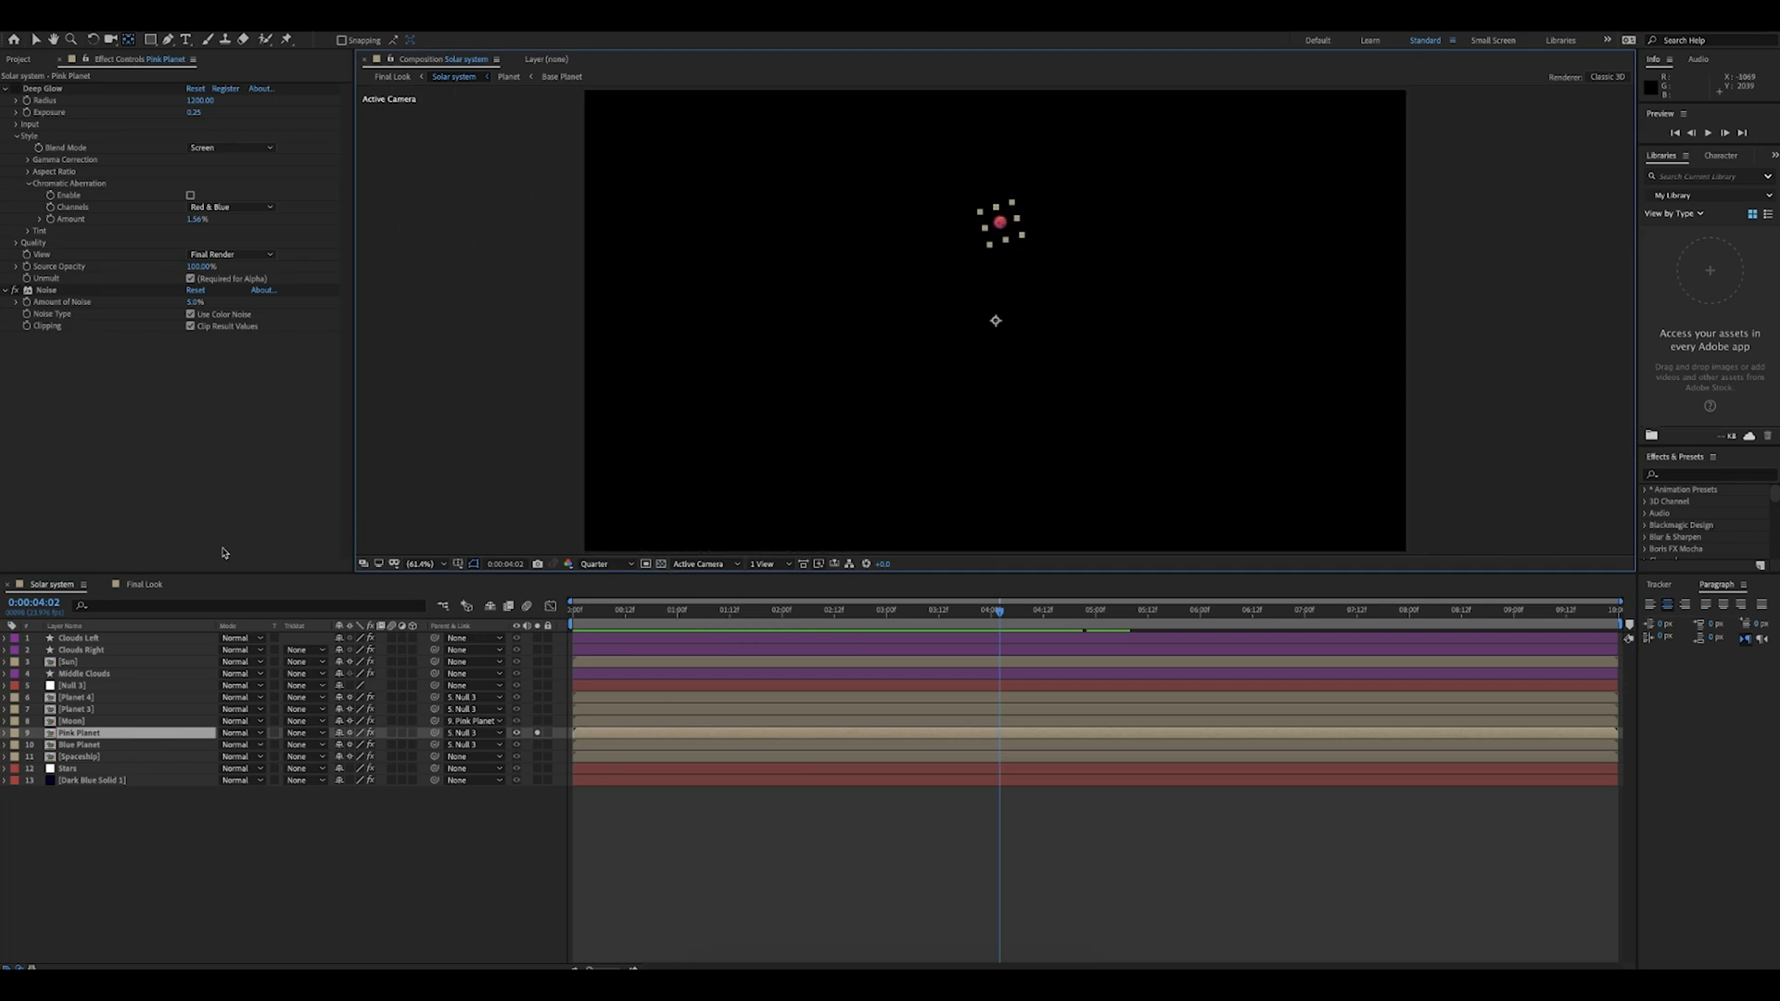
{"action": "double_click", "coordinate": [93, 733]}
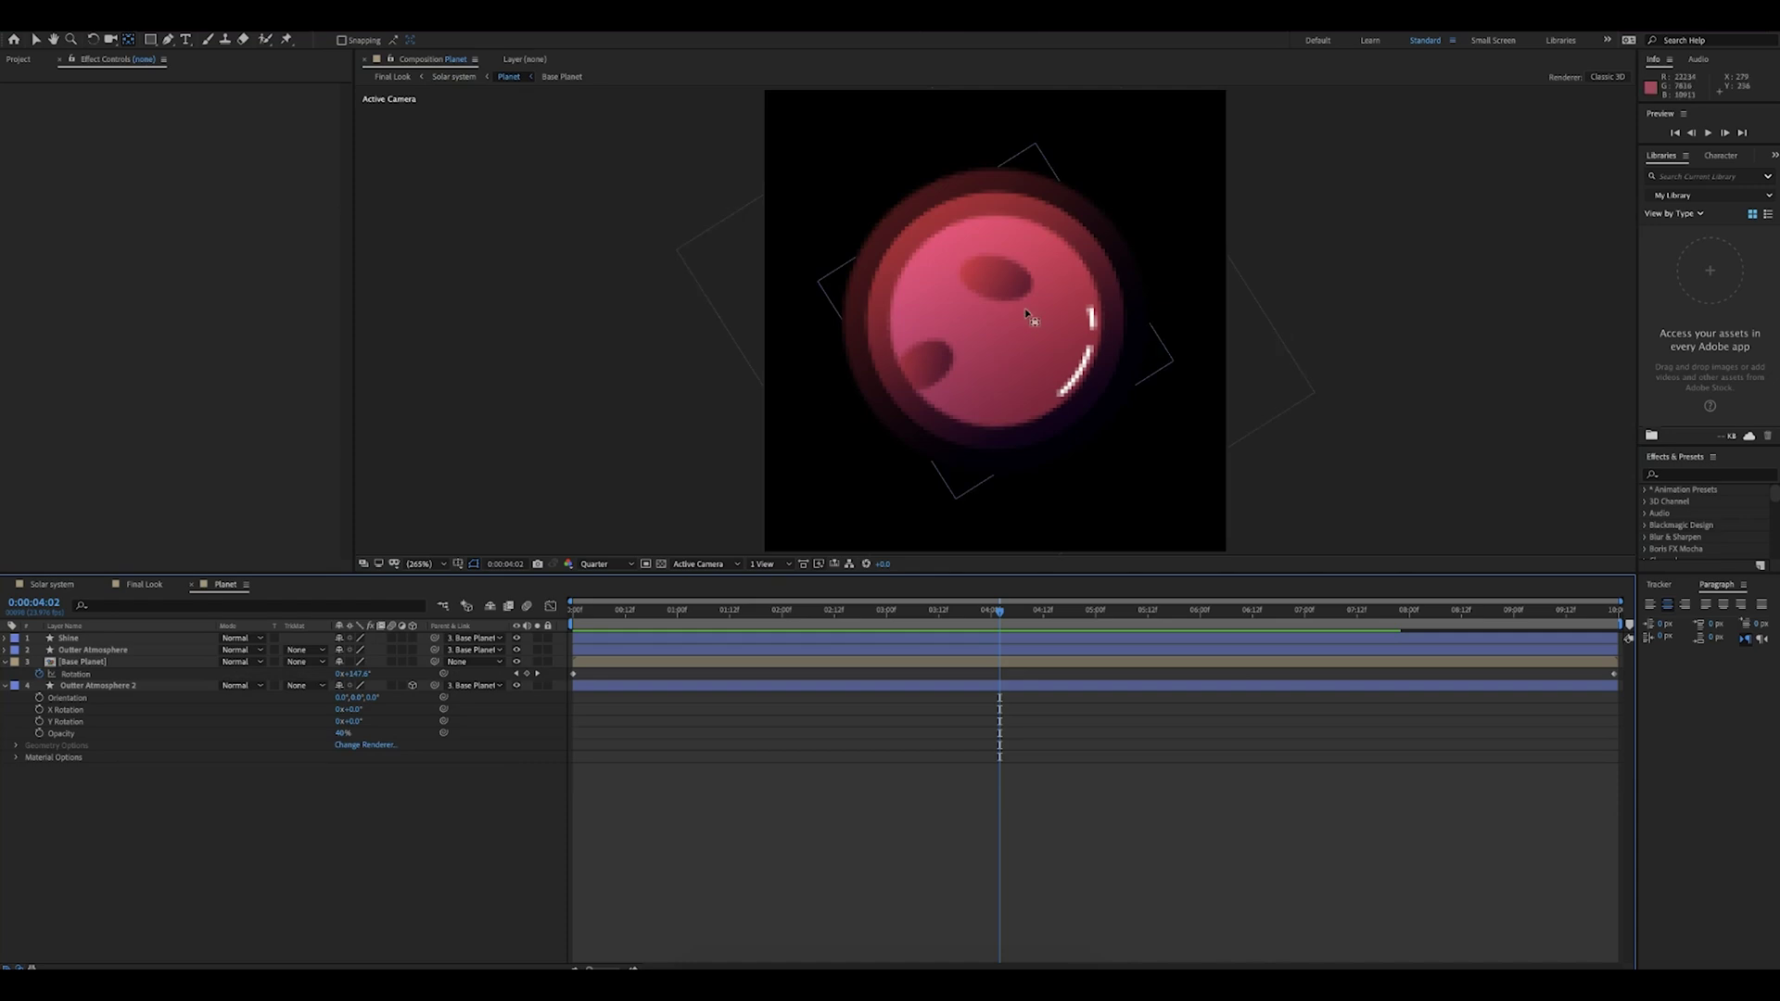
{"action": "left_click", "coordinate": [38, 588]}
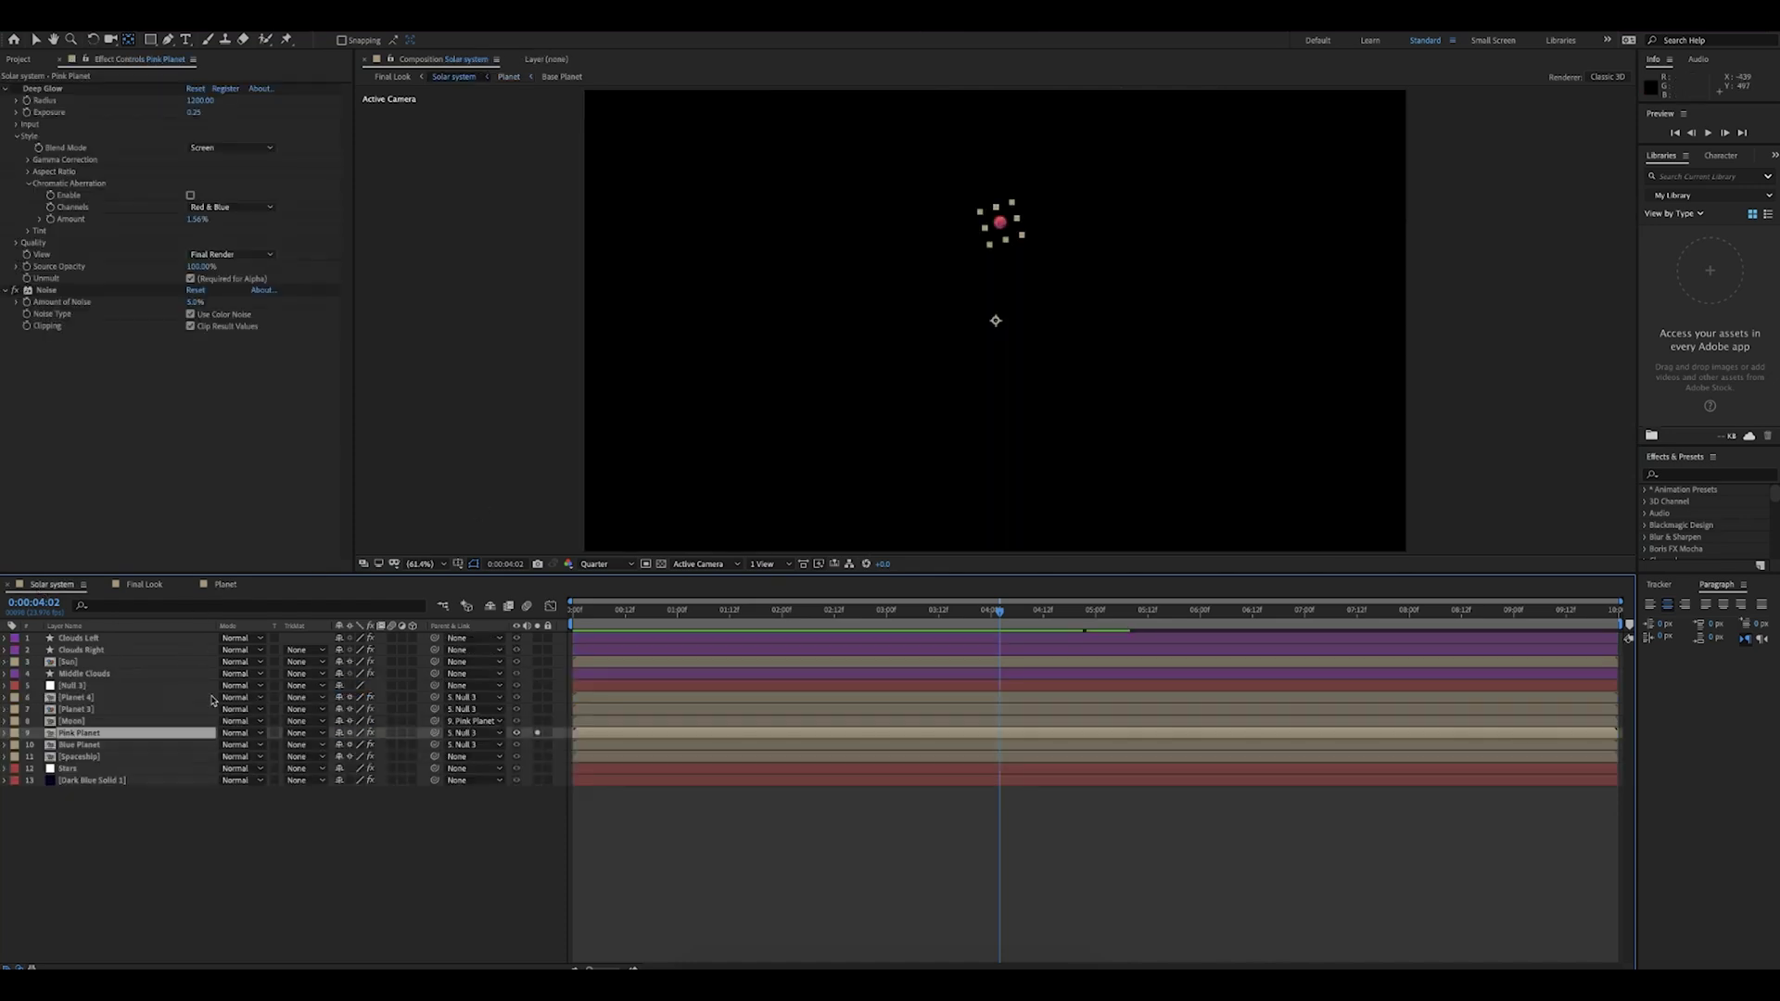
Step: Try moving the Pink Planet's anchor point away from the centre with the Pan Behind tool, scrub the timeline, and undo the move
{"action": "left_click", "coordinate": [129, 40]}
{"action": "left_click_drag", "start_coordinate": [1003, 326], "coordinate": [1105, 313]}
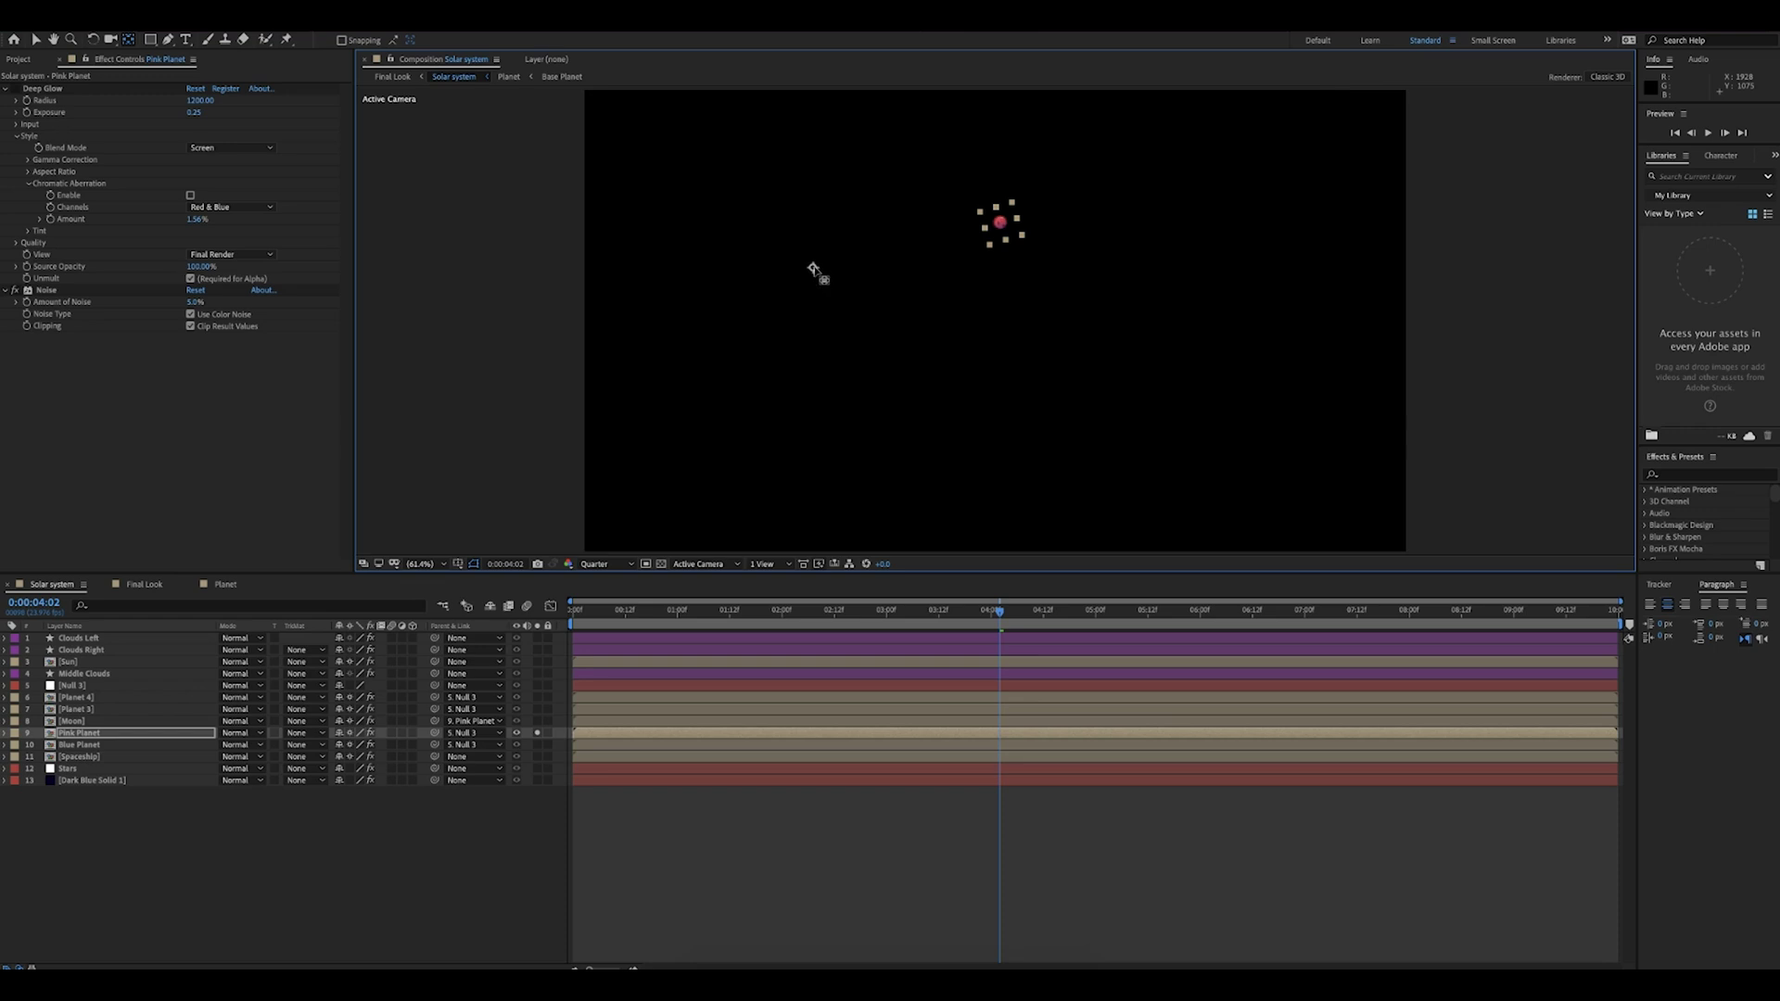
{"action": "left_click_drag", "start_coordinate": [1002, 611], "coordinate": [775, 640]}
{"action": "key", "text": "ctrl+z"}
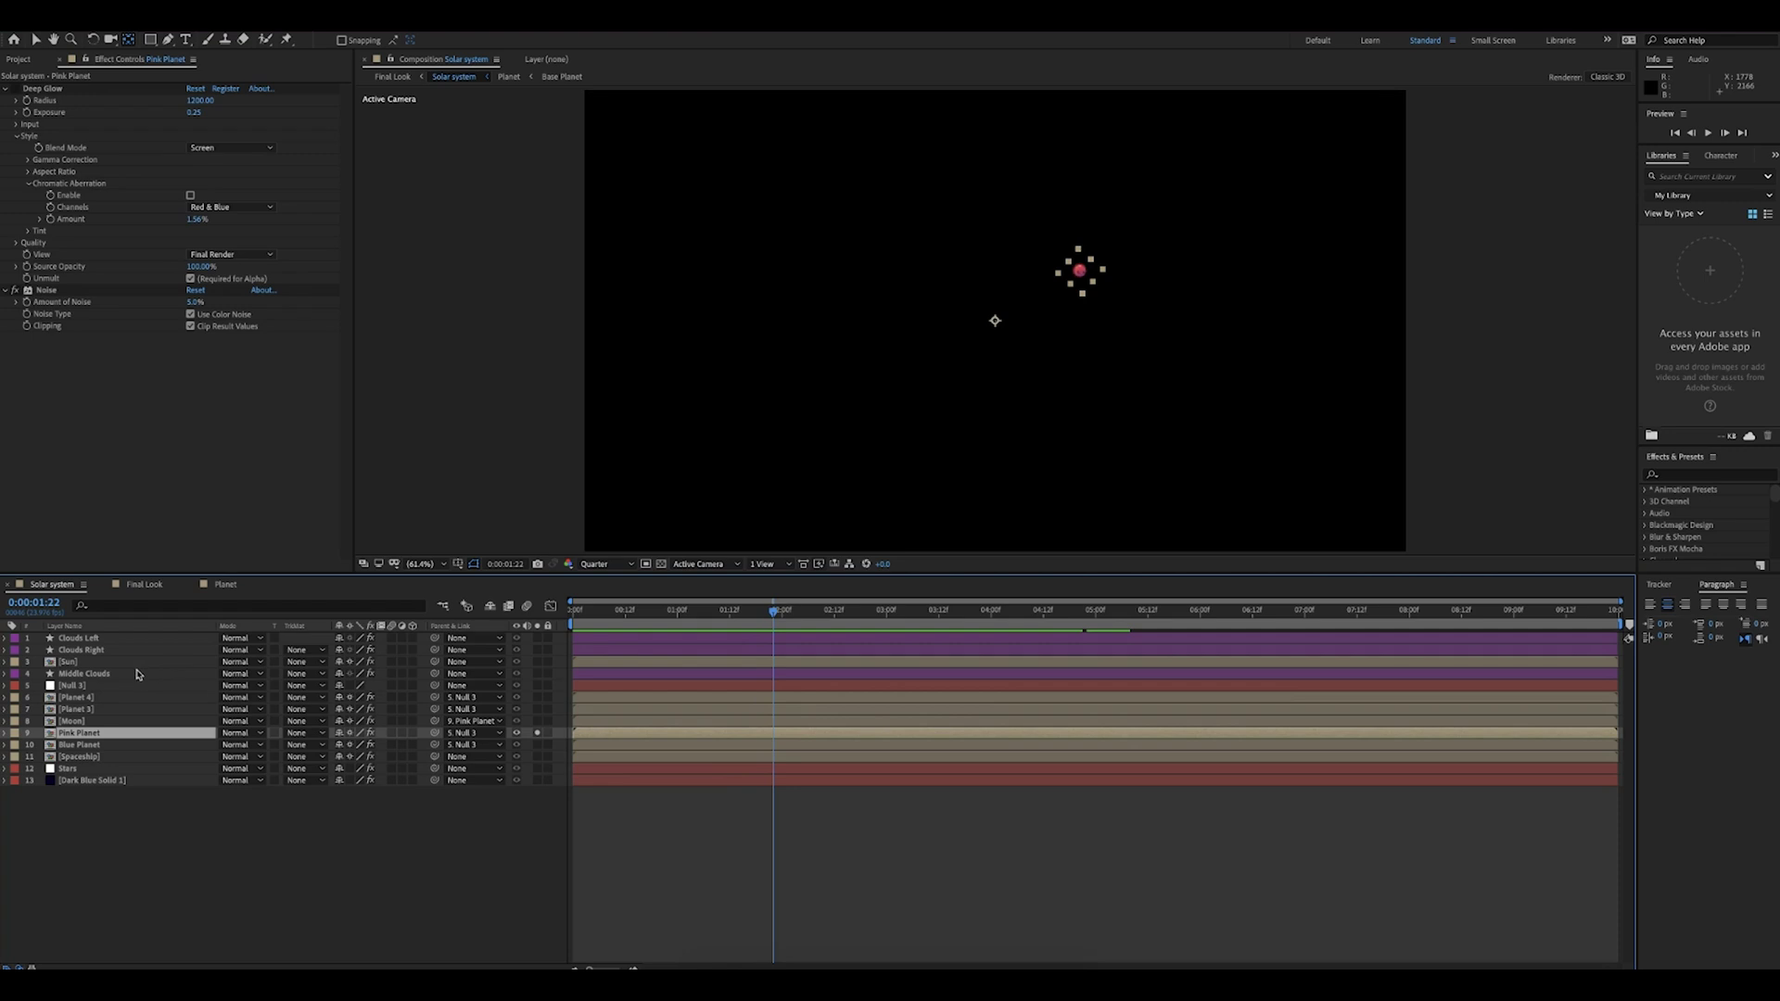
Step: Solo the Sun layer too and line up the horizontal and vertical guides with its centre anchor point
{"action": "left_click", "coordinate": [394, 665]}
{"action": "left_click", "coordinate": [537, 663]}
{"action": "left_click_drag", "start_coordinate": [722, 614], "coordinate": [1003, 624]}
{"action": "scroll", "coordinate": [961, 415], "scroll_direction": "up", "scroll_amount": 4}
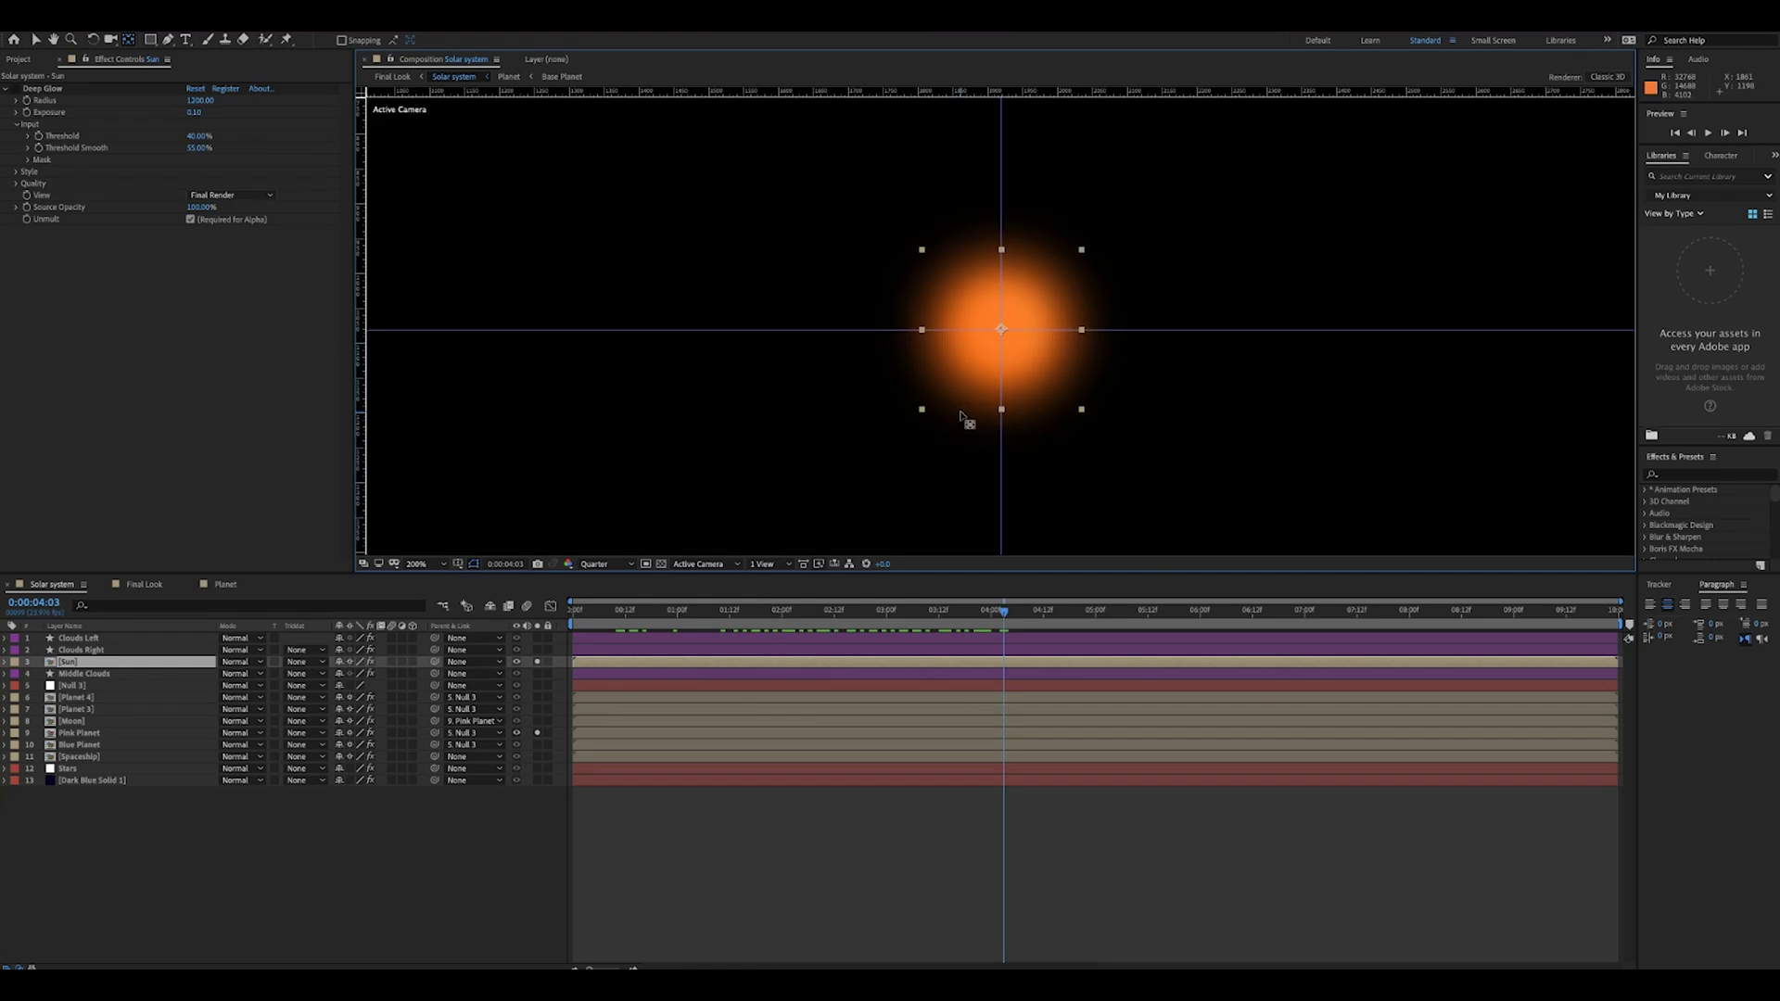
{"action": "scroll", "coordinate": [1018, 374], "scroll_direction": "up", "scroll_amount": 3}
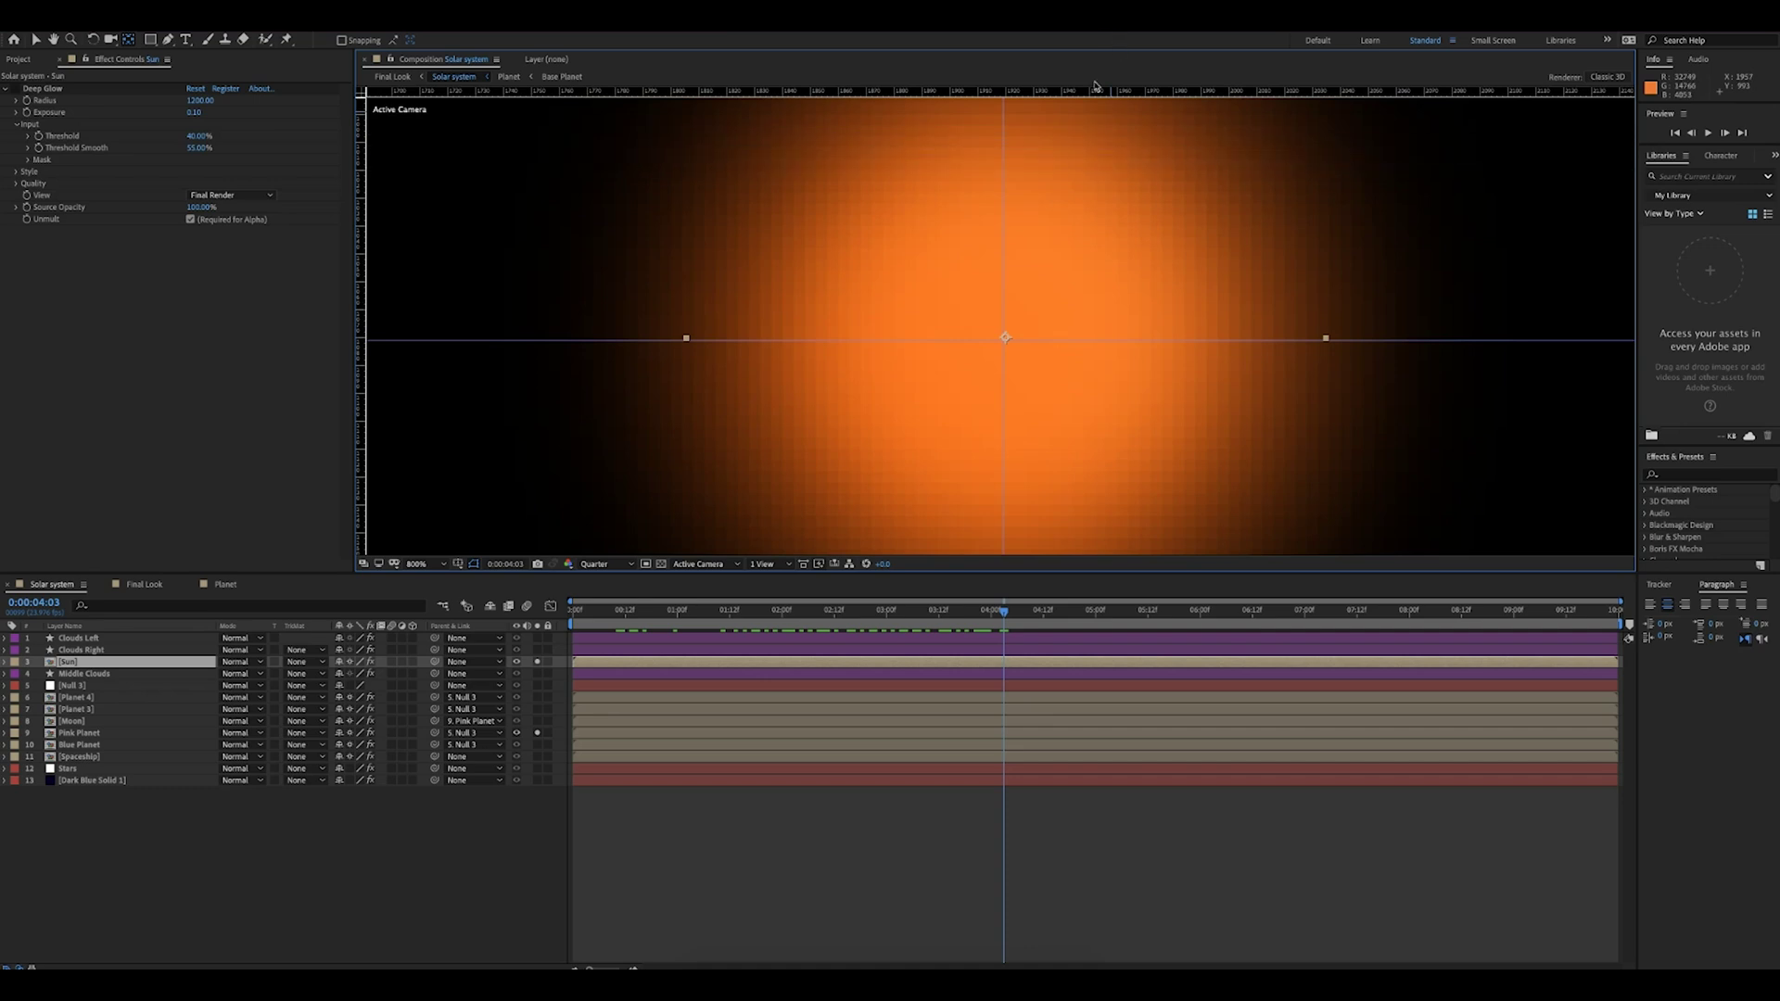
{"action": "left_click", "coordinate": [35, 41]}
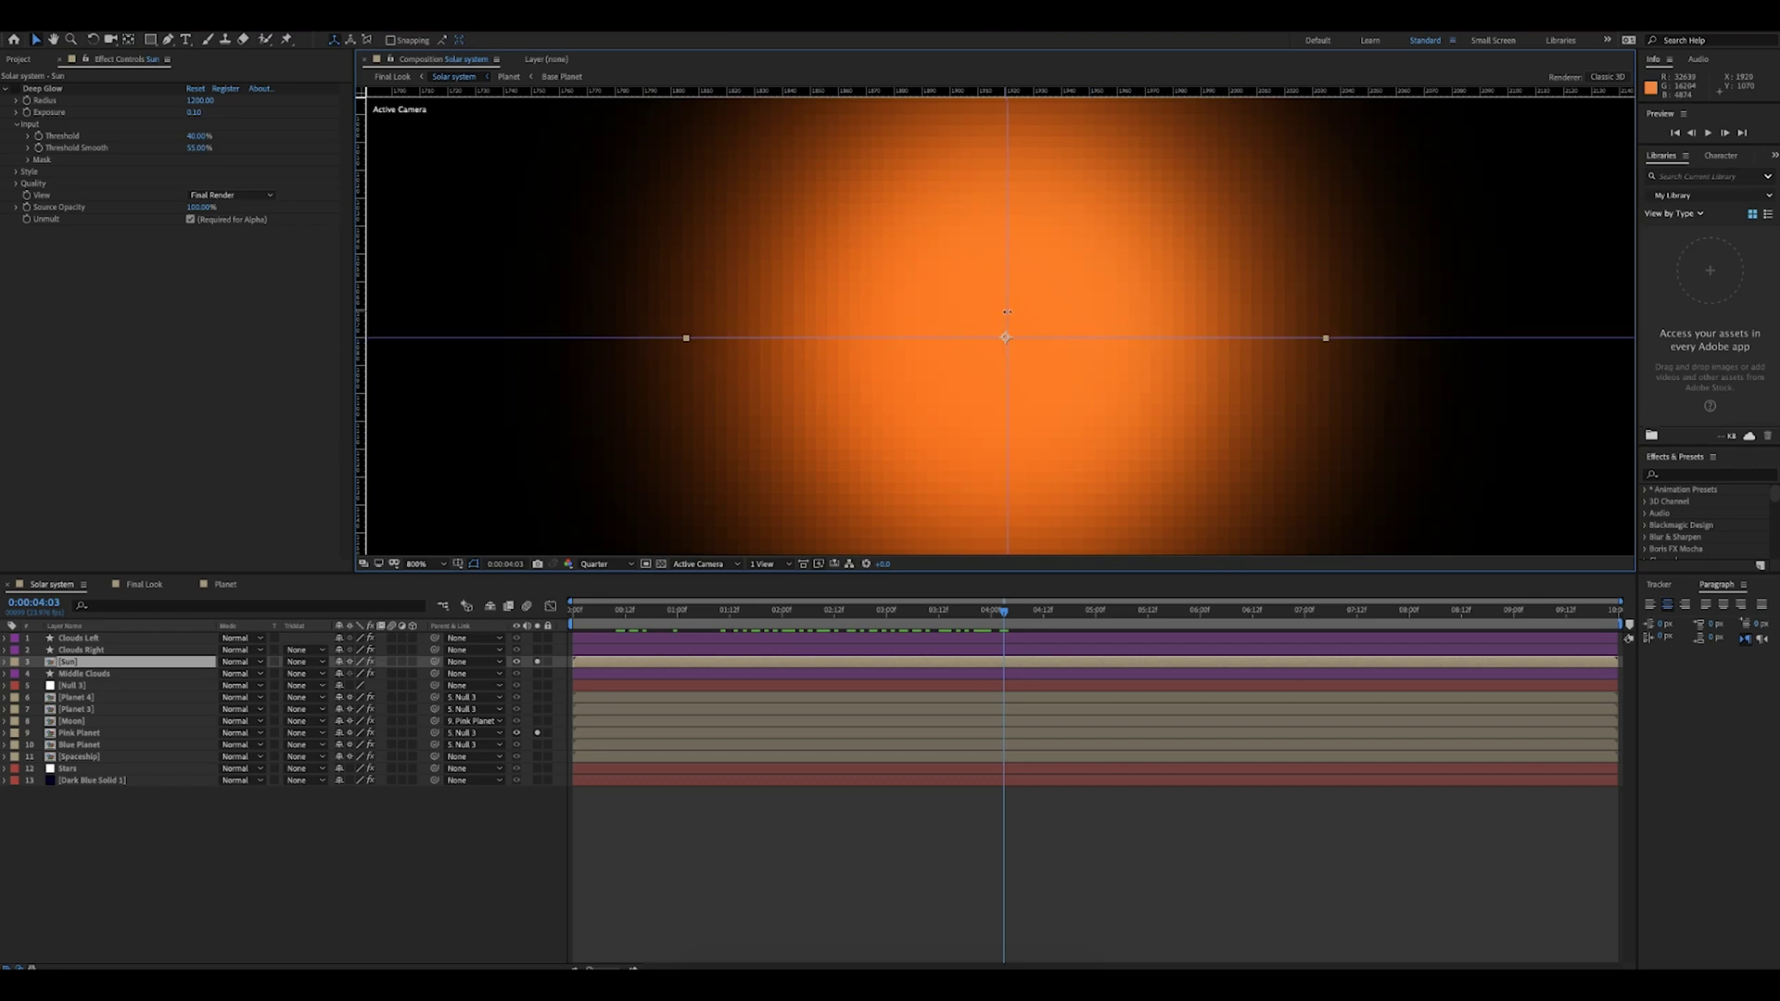
{"action": "scroll", "coordinate": [1007, 312], "scroll_direction": "down", "scroll_amount": 4}
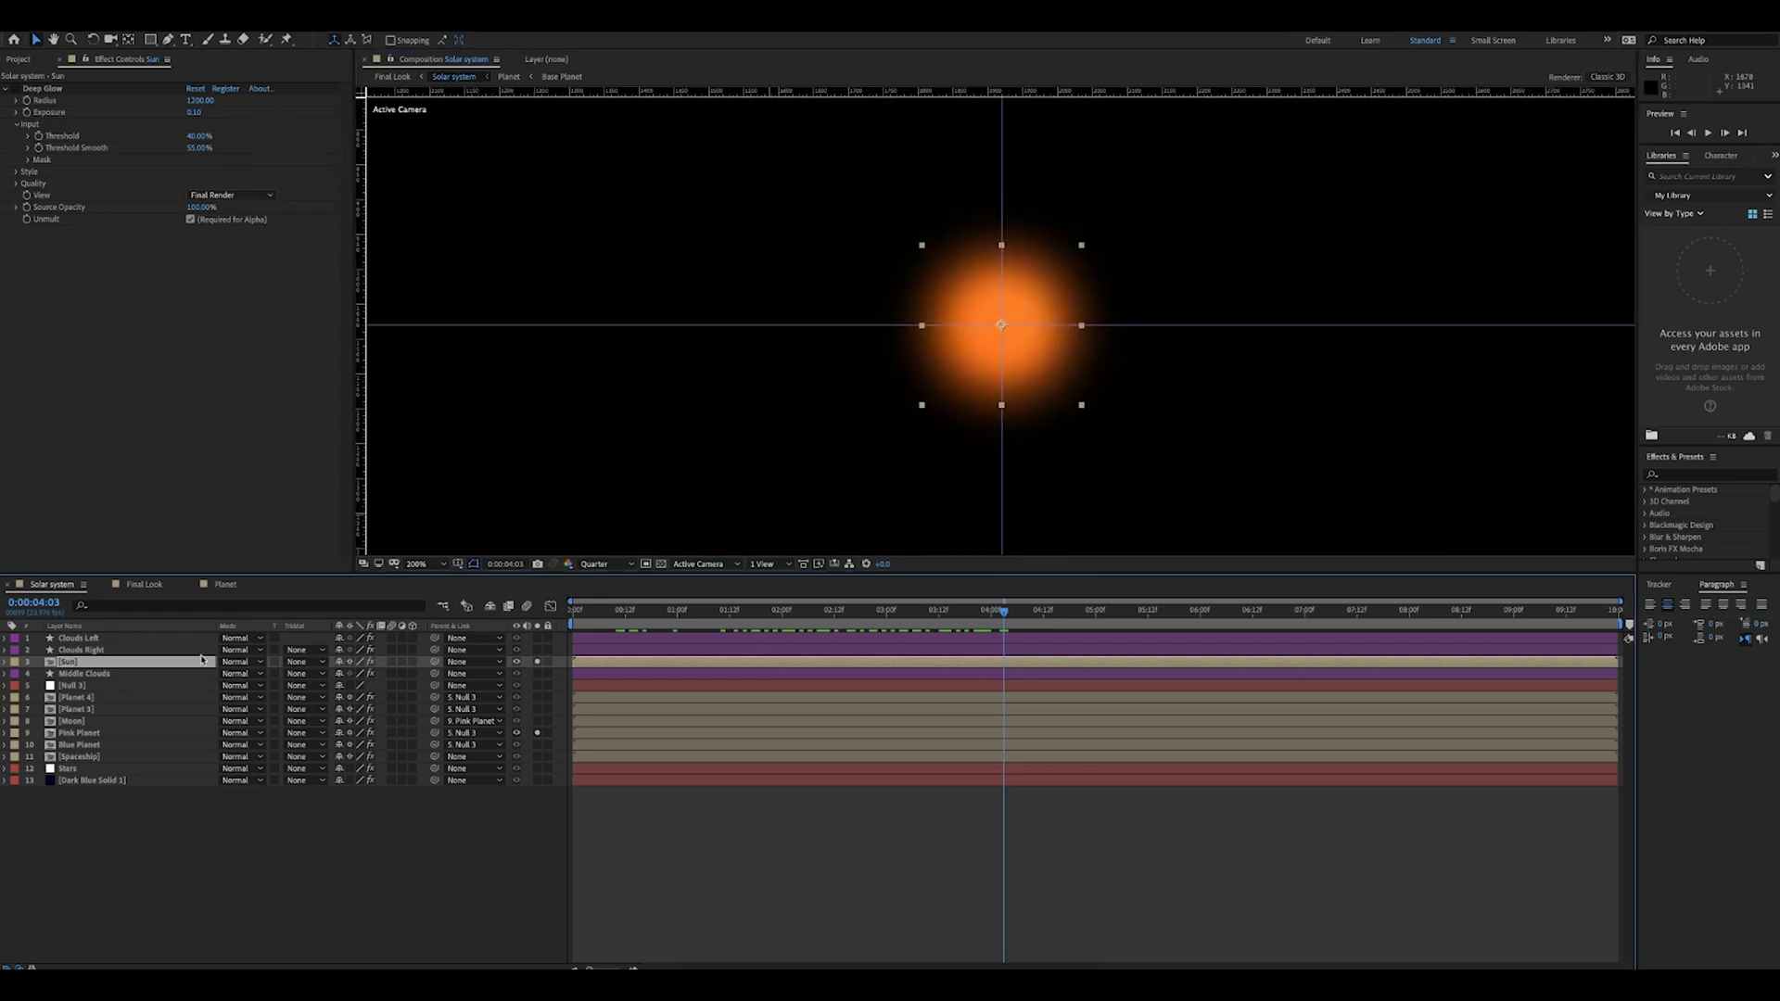
Step: Place the Pink Planet's anchor point on the guide intersection at the Sun's centre with the Pan Behind tool
{"action": "left_click", "coordinate": [96, 735]}
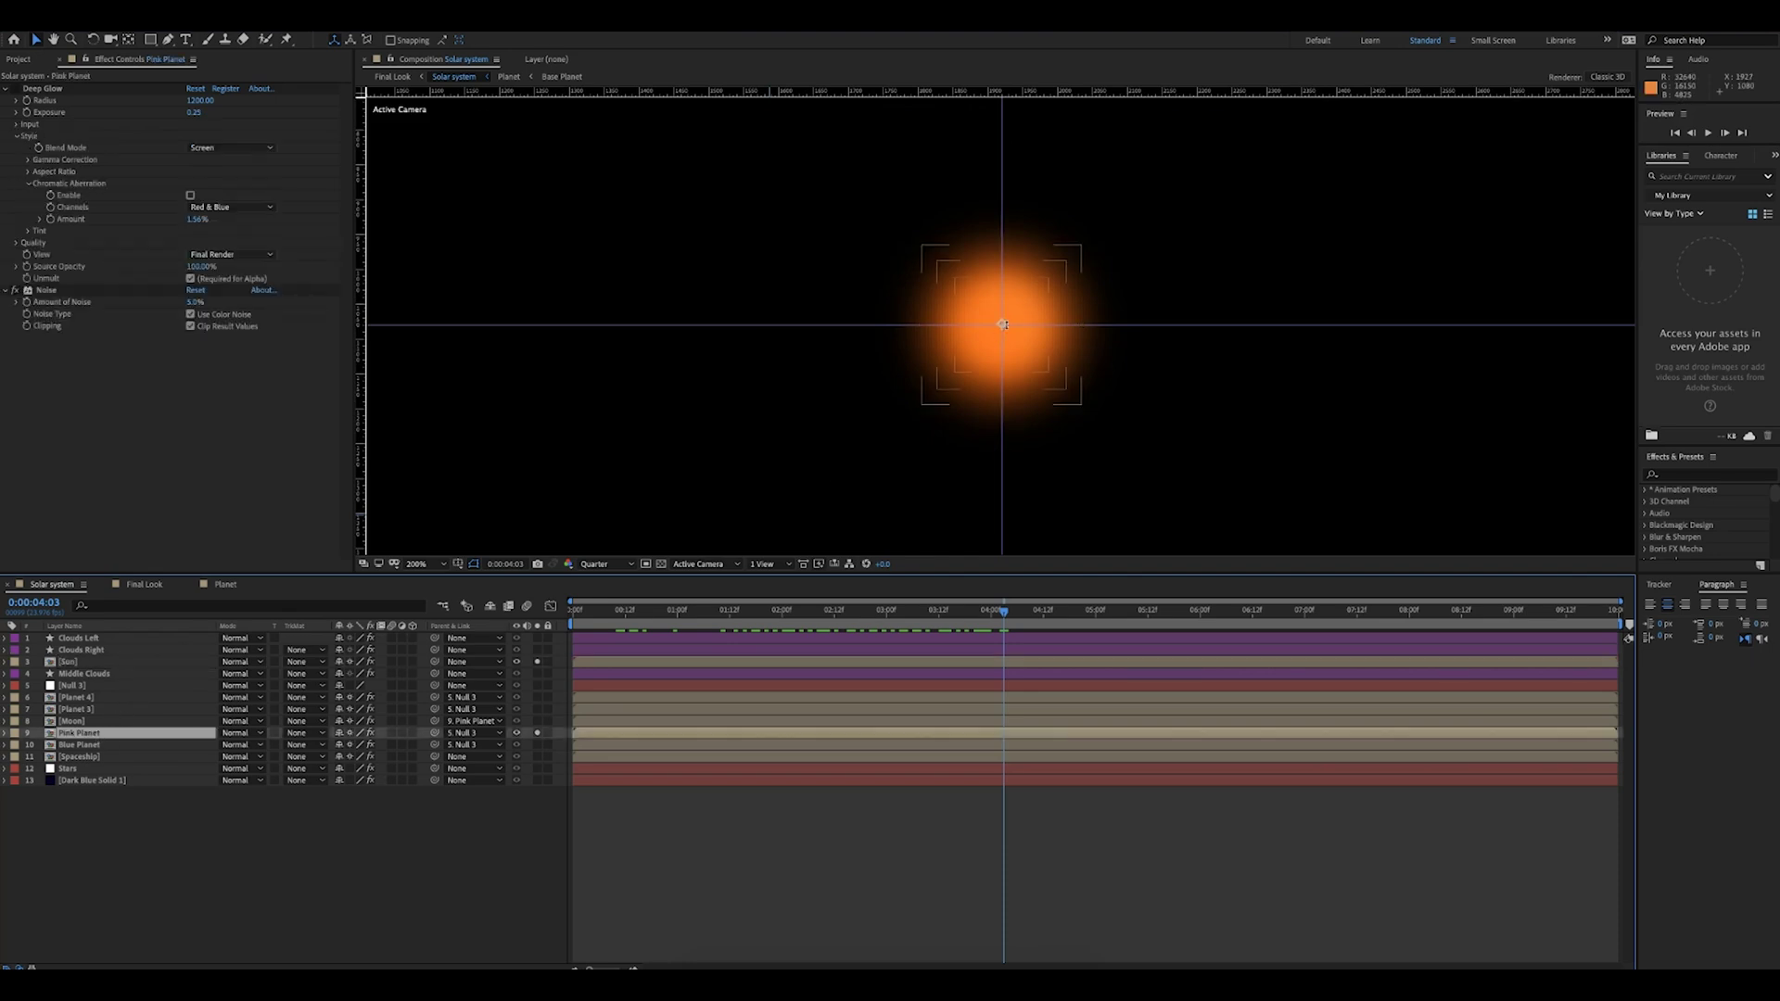
{"action": "scroll", "coordinate": [1003, 325], "scroll_direction": "up", "scroll_amount": 4}
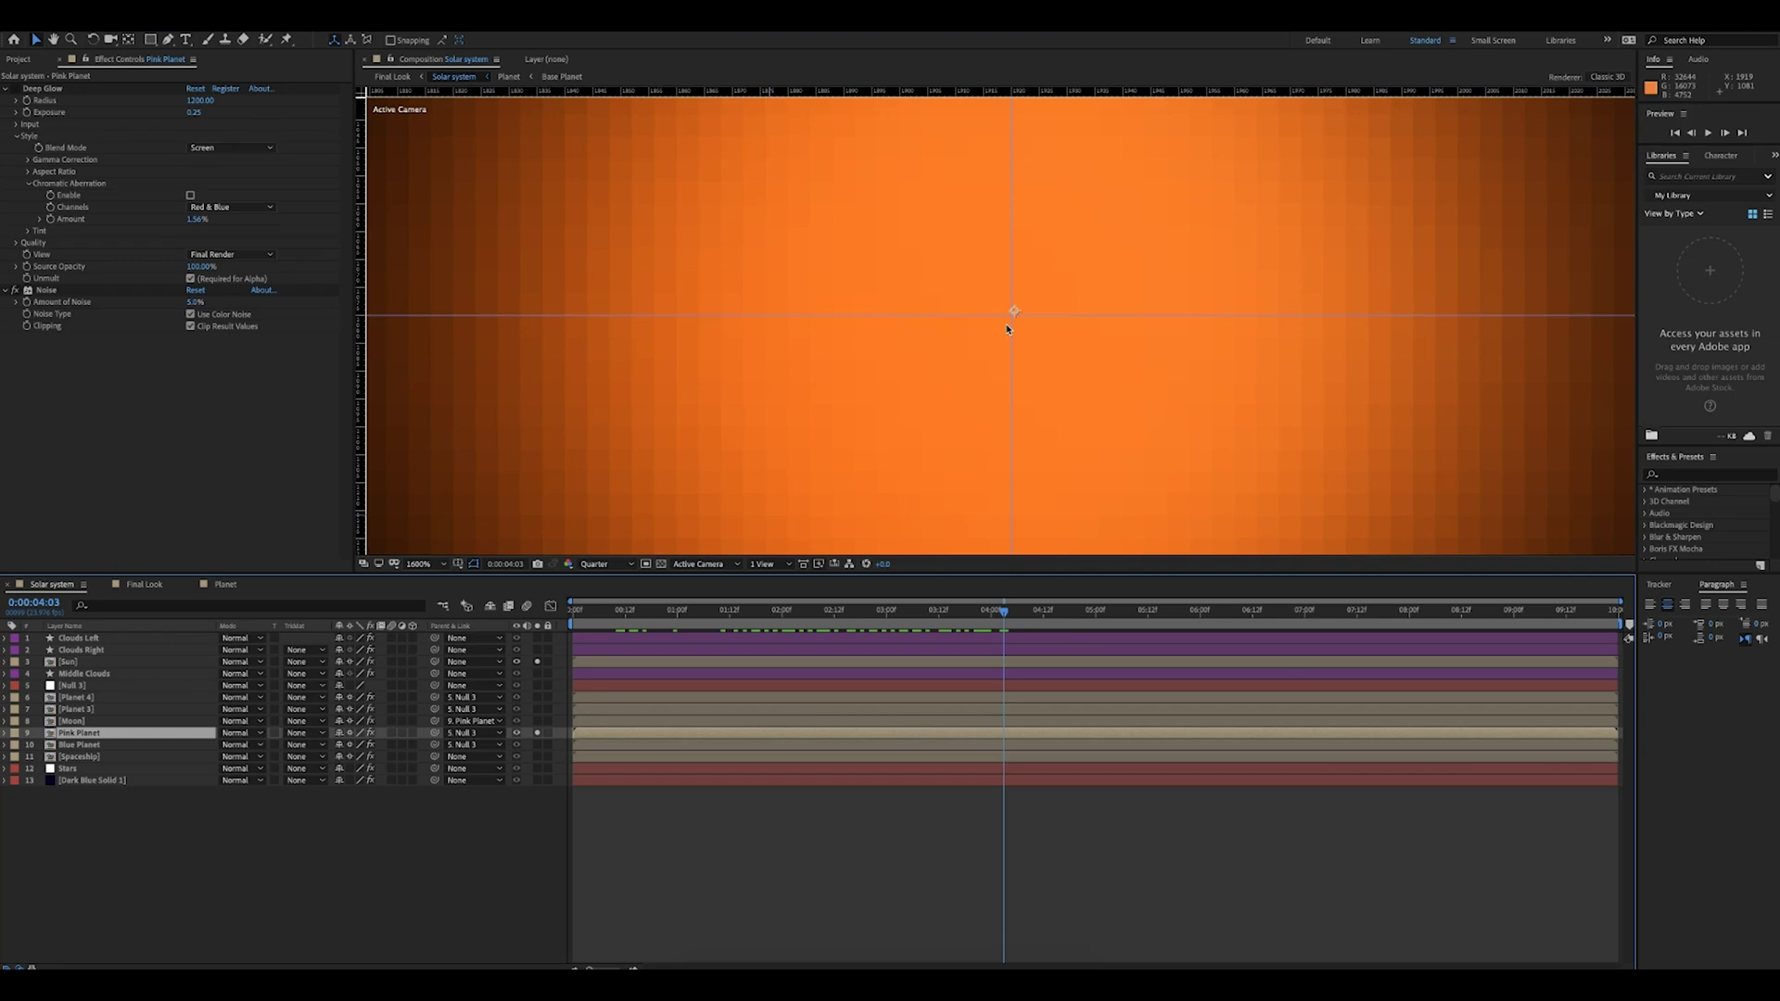
{"action": "left_click", "coordinate": [127, 41]}
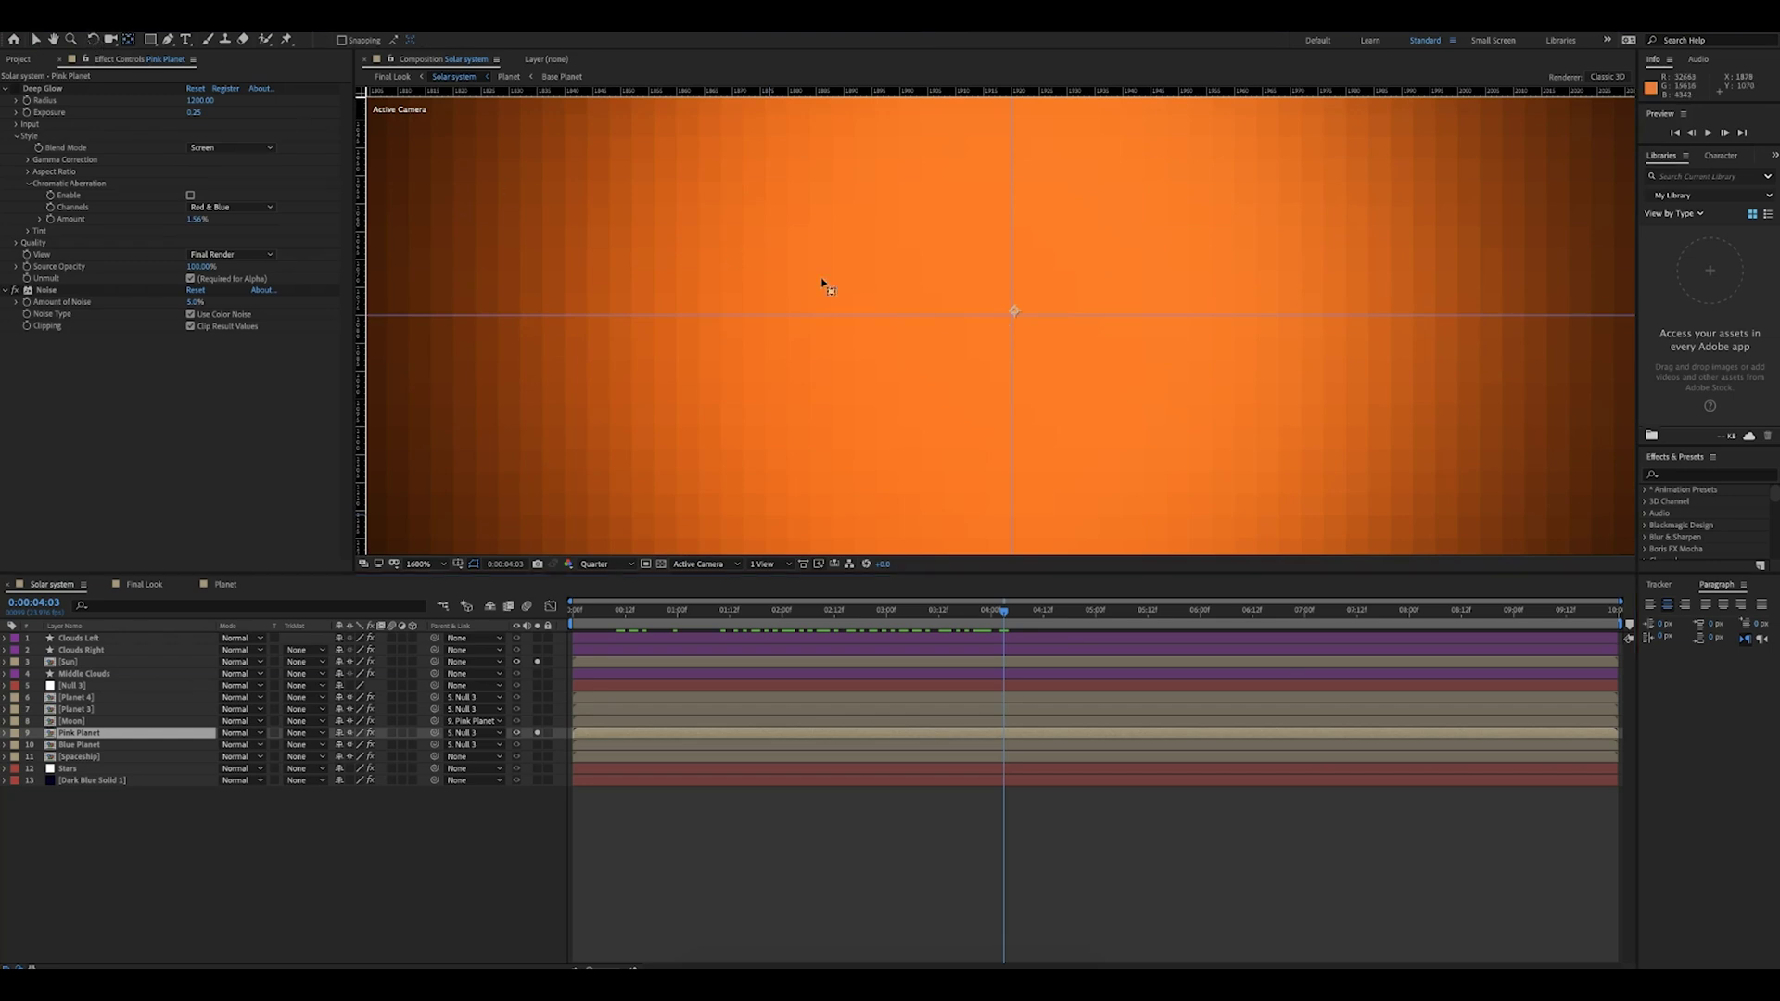
{"action": "left_click_drag", "start_coordinate": [1018, 317], "coordinate": [1016, 319]}
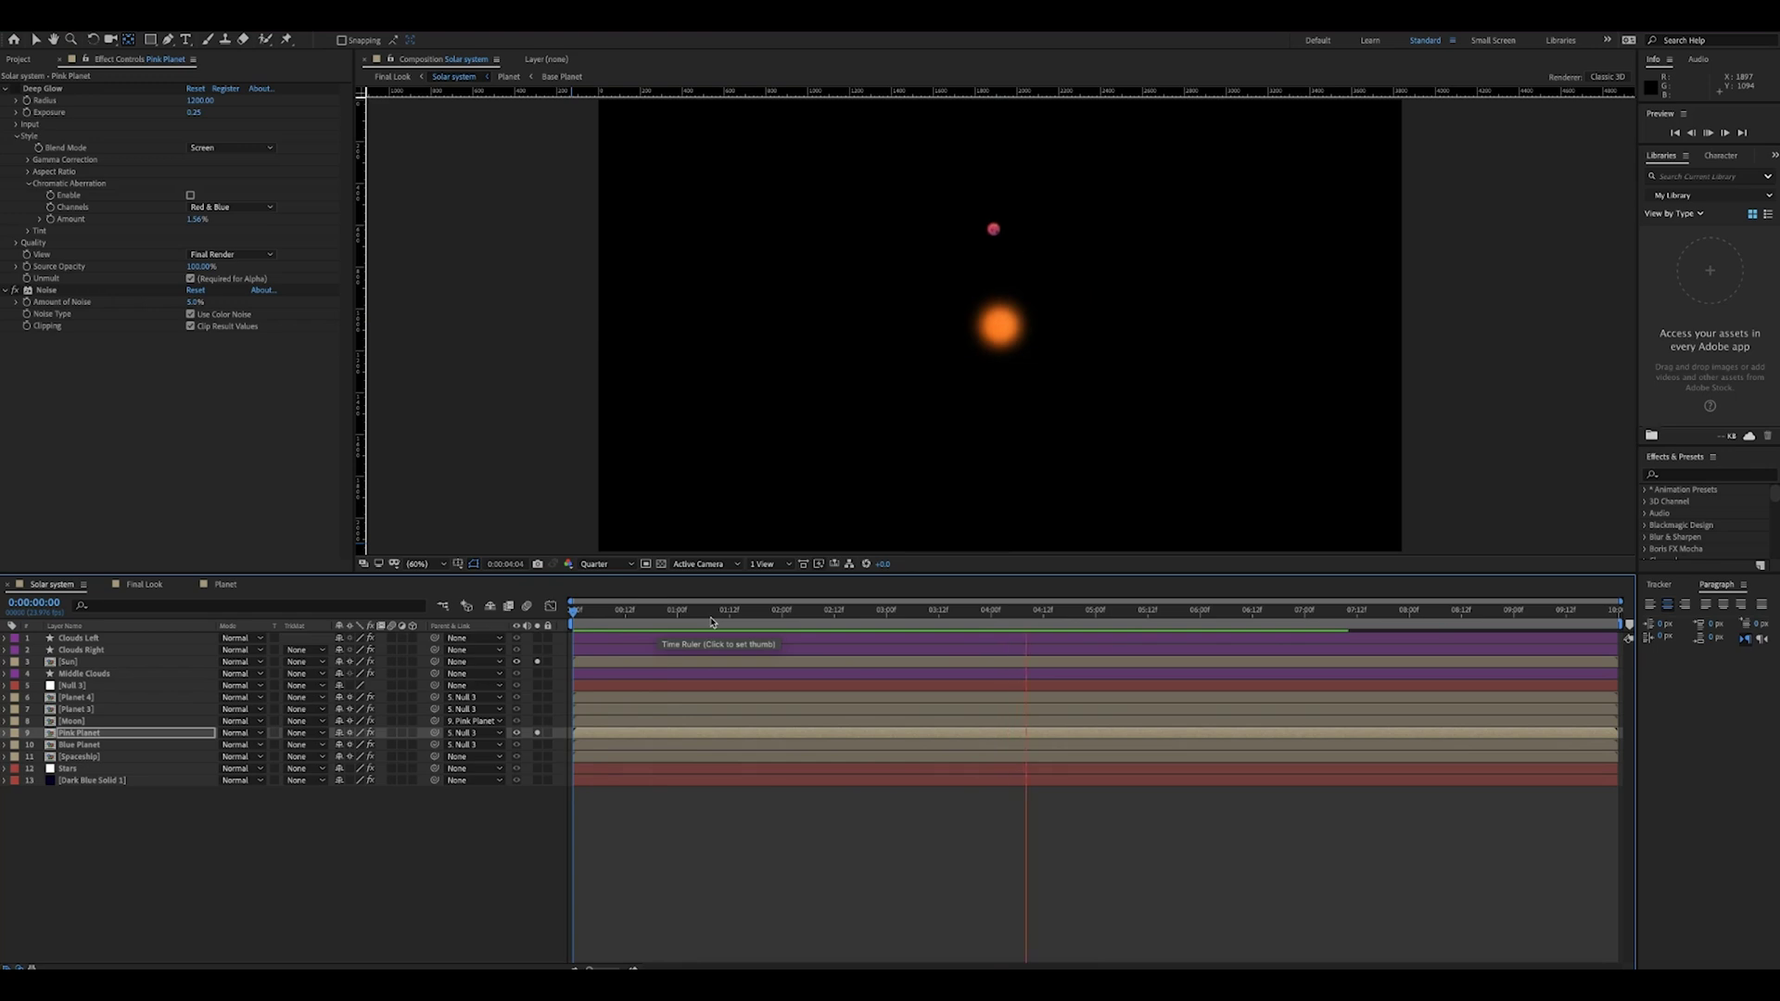
Step: Stop the preview, show the Pink Planet's Rotation keyframes, and scrub the timeline to examine its orbit around the Sun
{"action": "key", "text": "space"}
{"action": "key", "text": "r"}
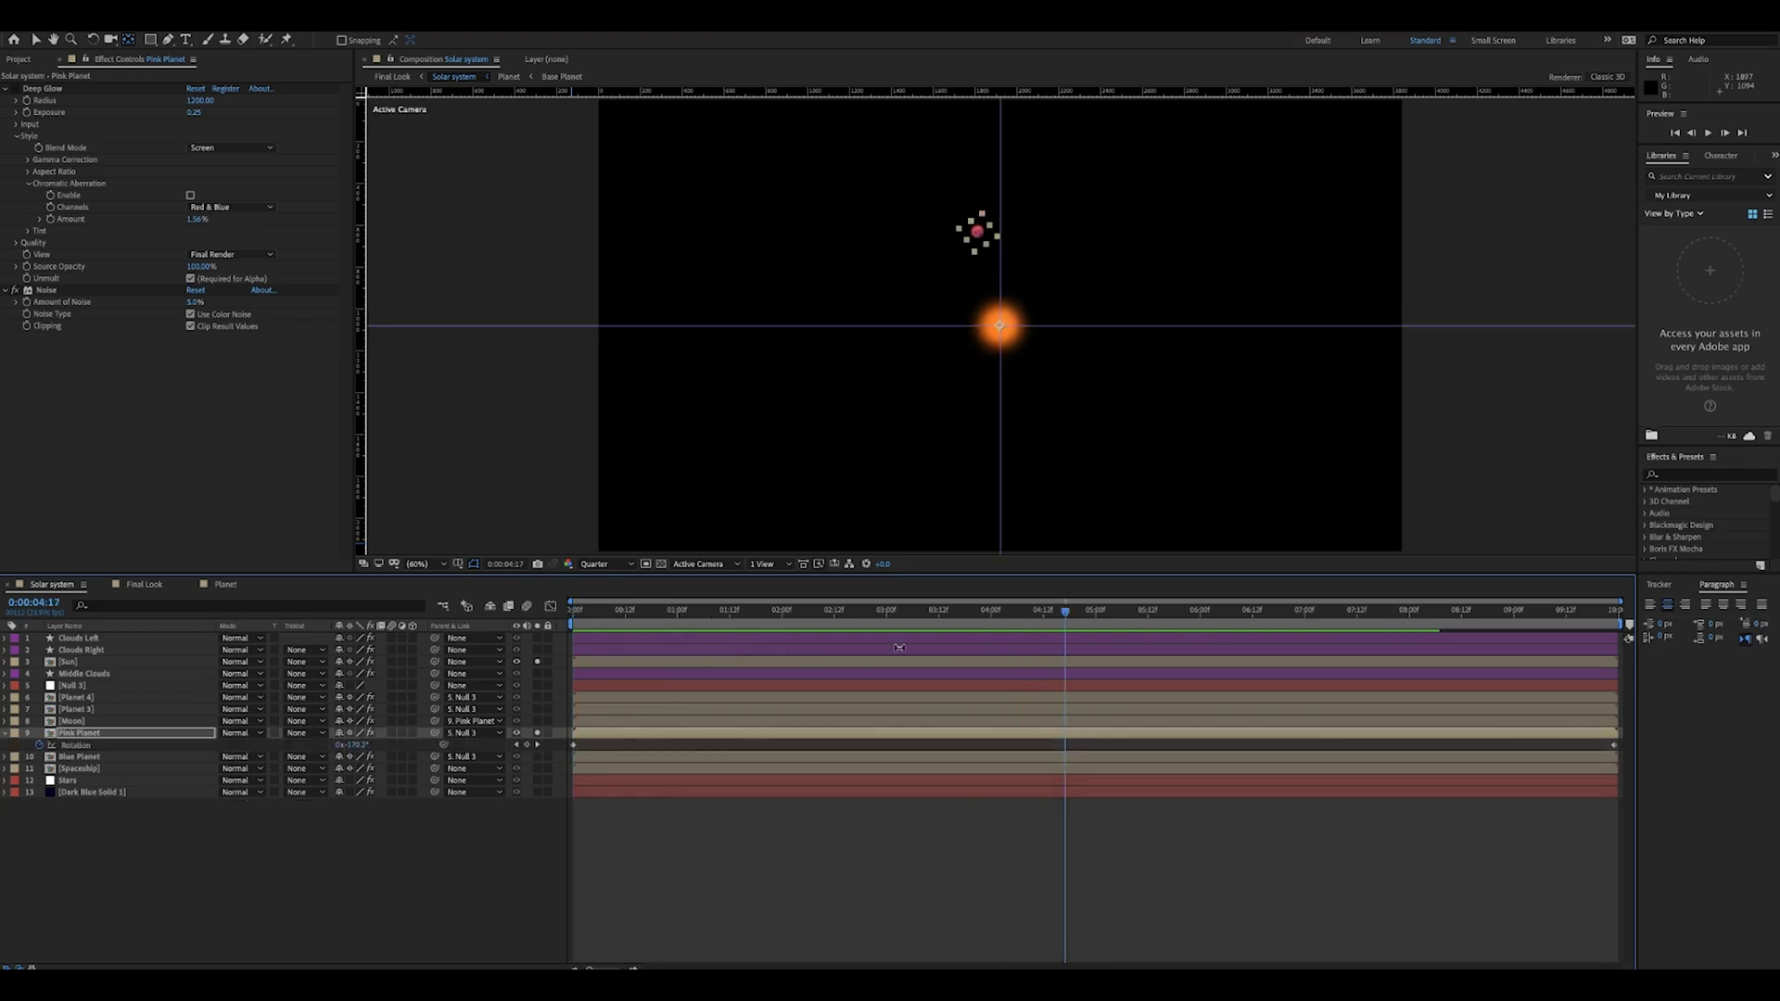
{"action": "mouse_move", "coordinate": [598, 626]}
{"action": "left_mouse_down"}
{"action": "mouse_move", "coordinate": [1235, 683]}
{"action": "mouse_move", "coordinate": [569, 639]}
{"action": "left_mouse_up"}
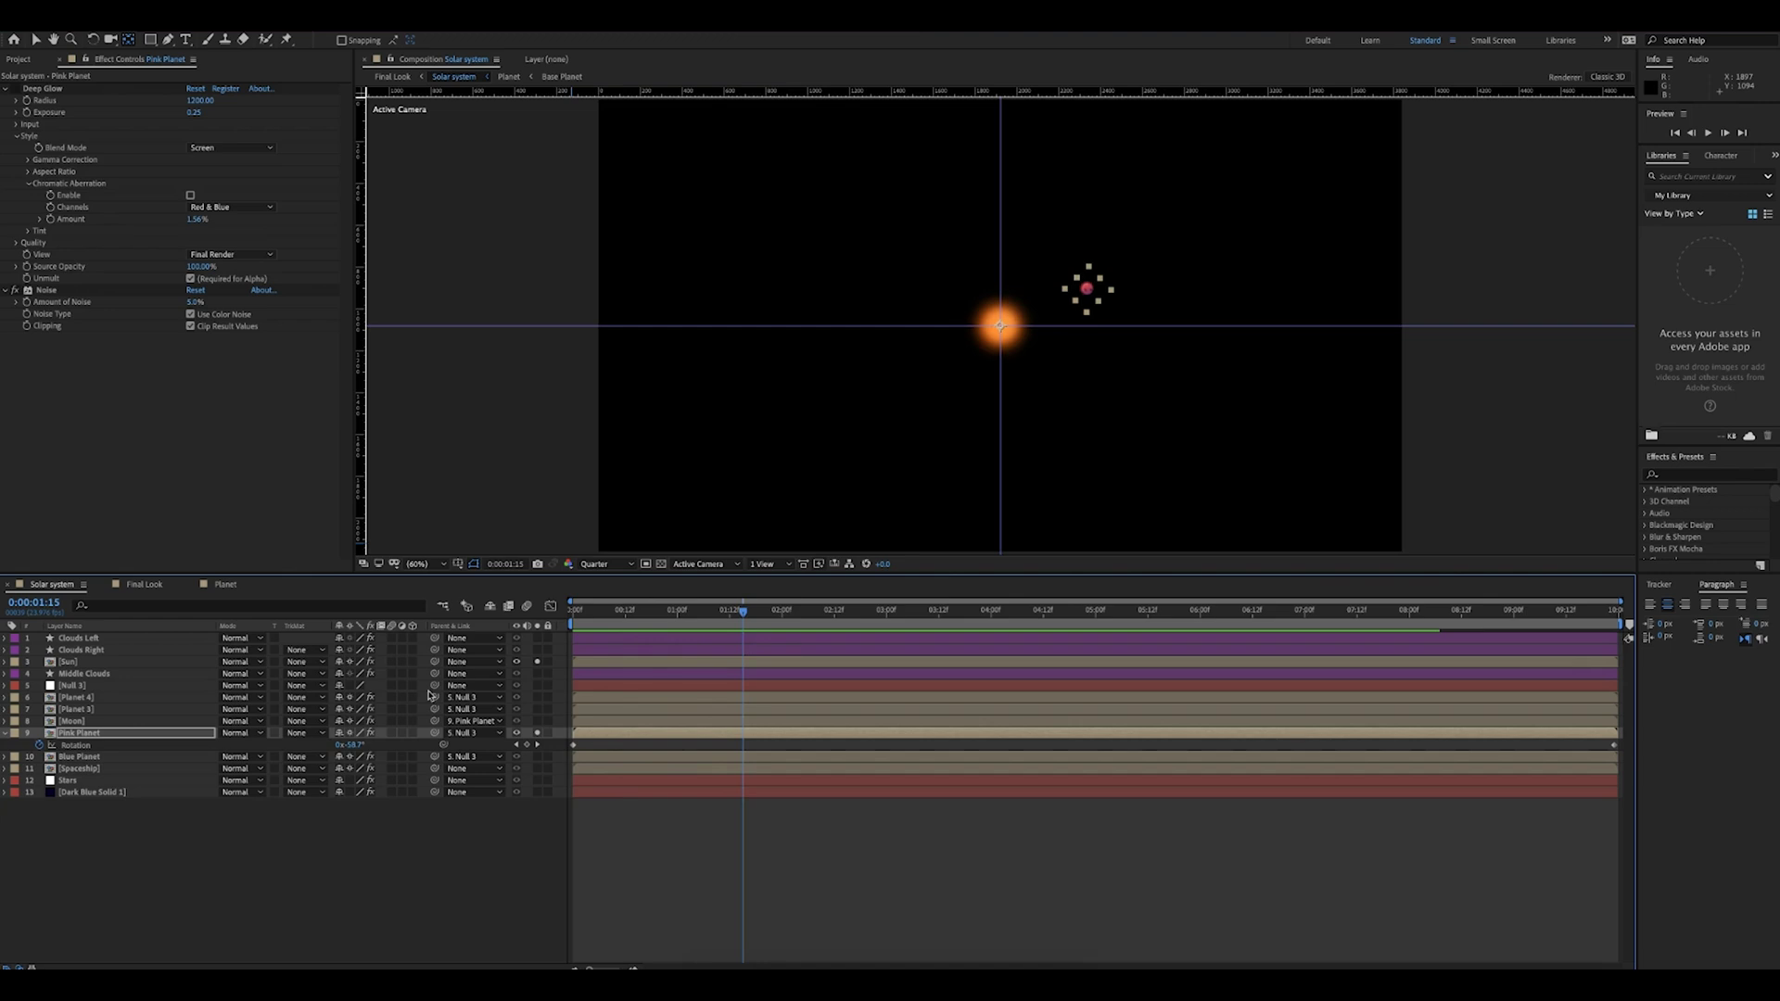
Step: Highlight the layers from Planet 4 to Blue Planet, reveal Null 3's Scale keyframes, and scrub the opening to examine the scaling
{"action": "left_click", "coordinate": [96, 699]}
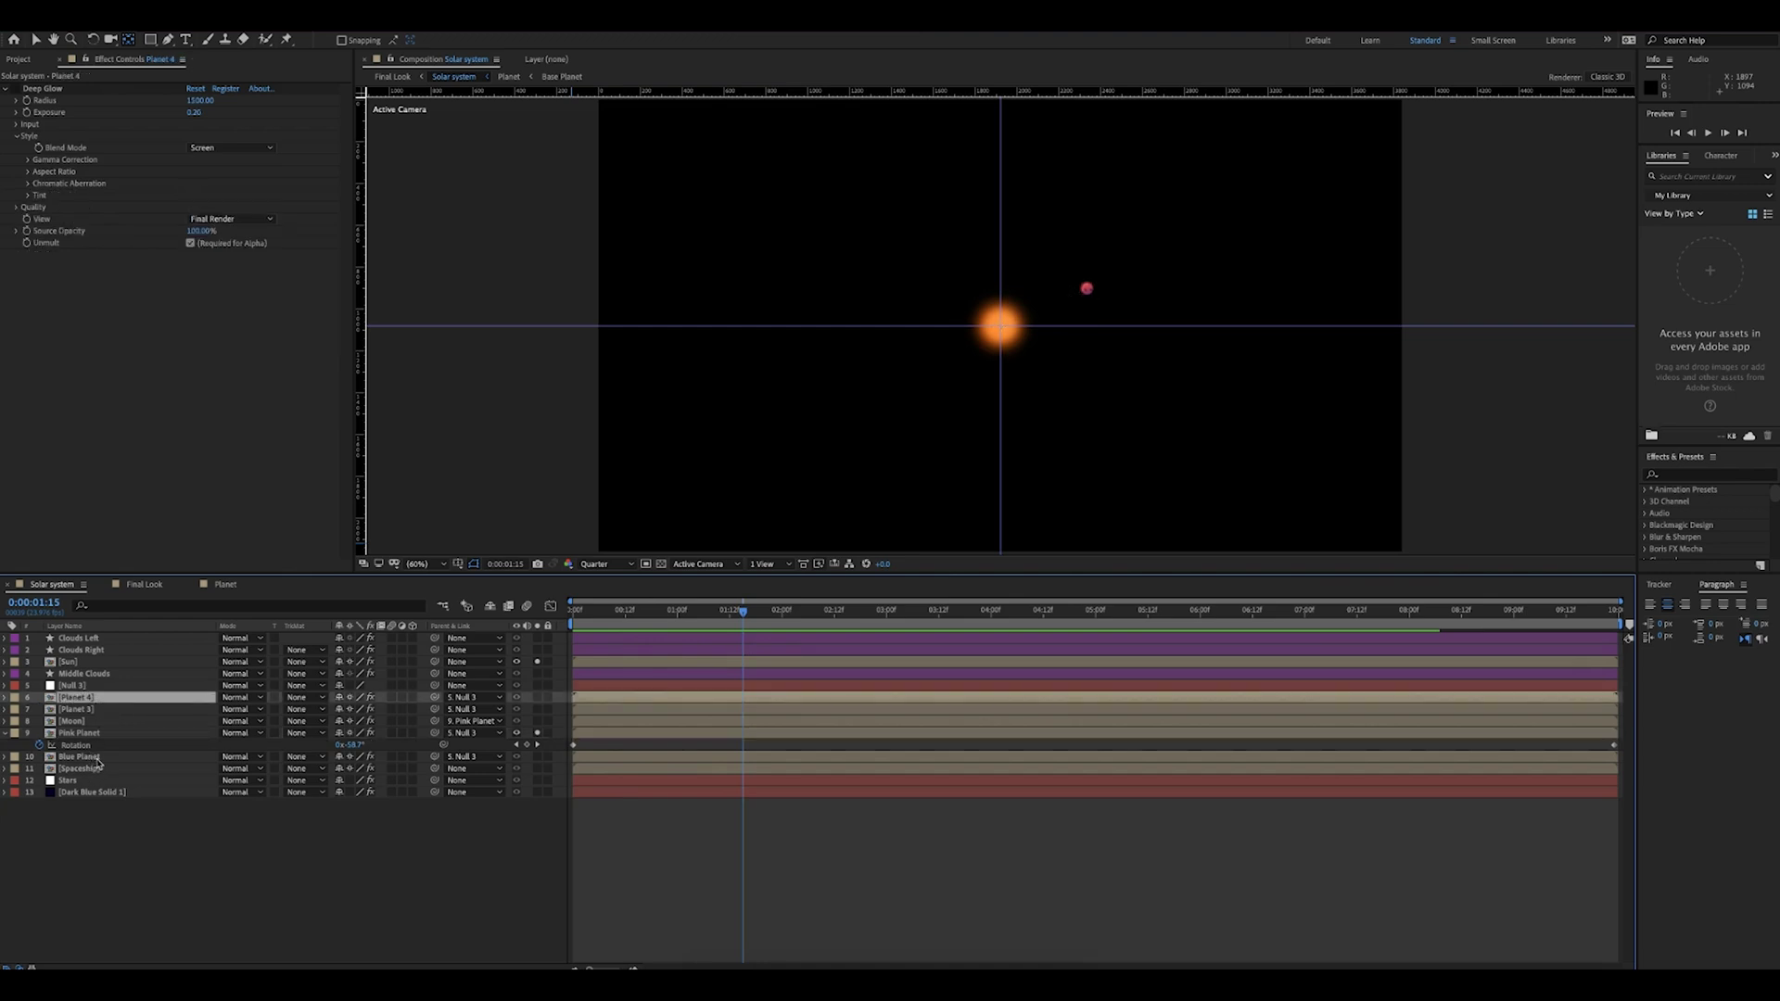
{"action": "left_click", "coordinate": [96, 759], "text": "shift"}
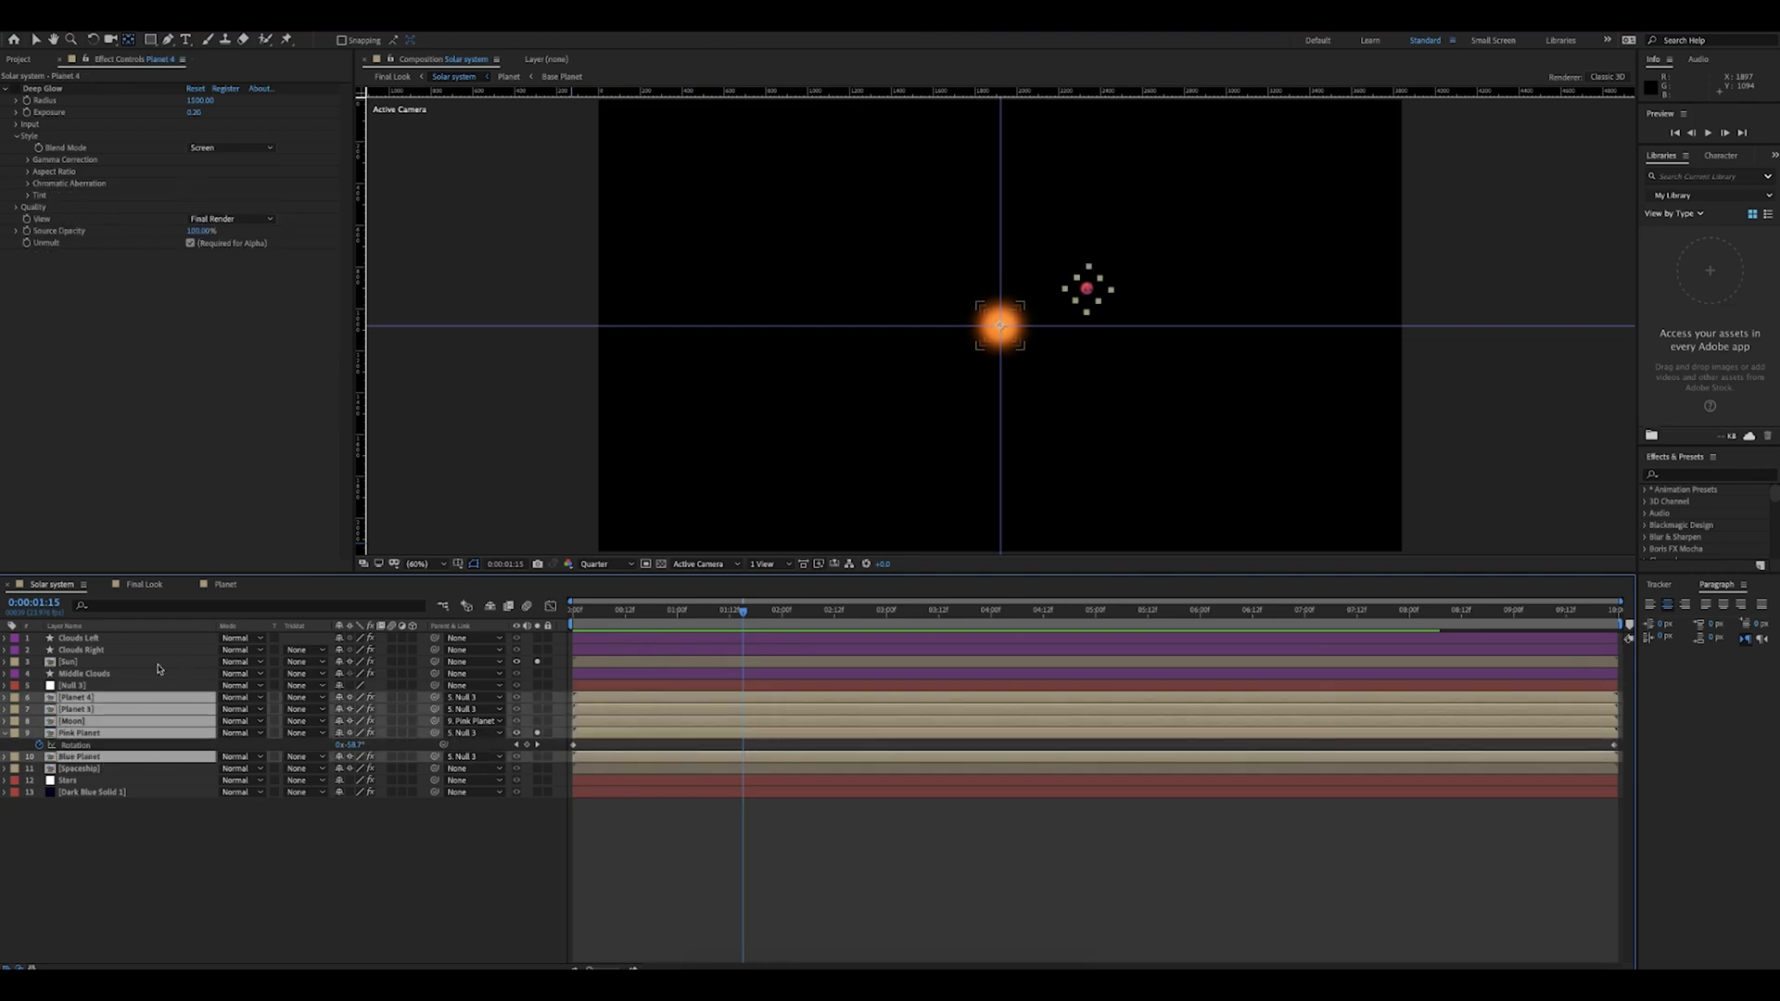
{"action": "left_click", "coordinate": [78, 687]}
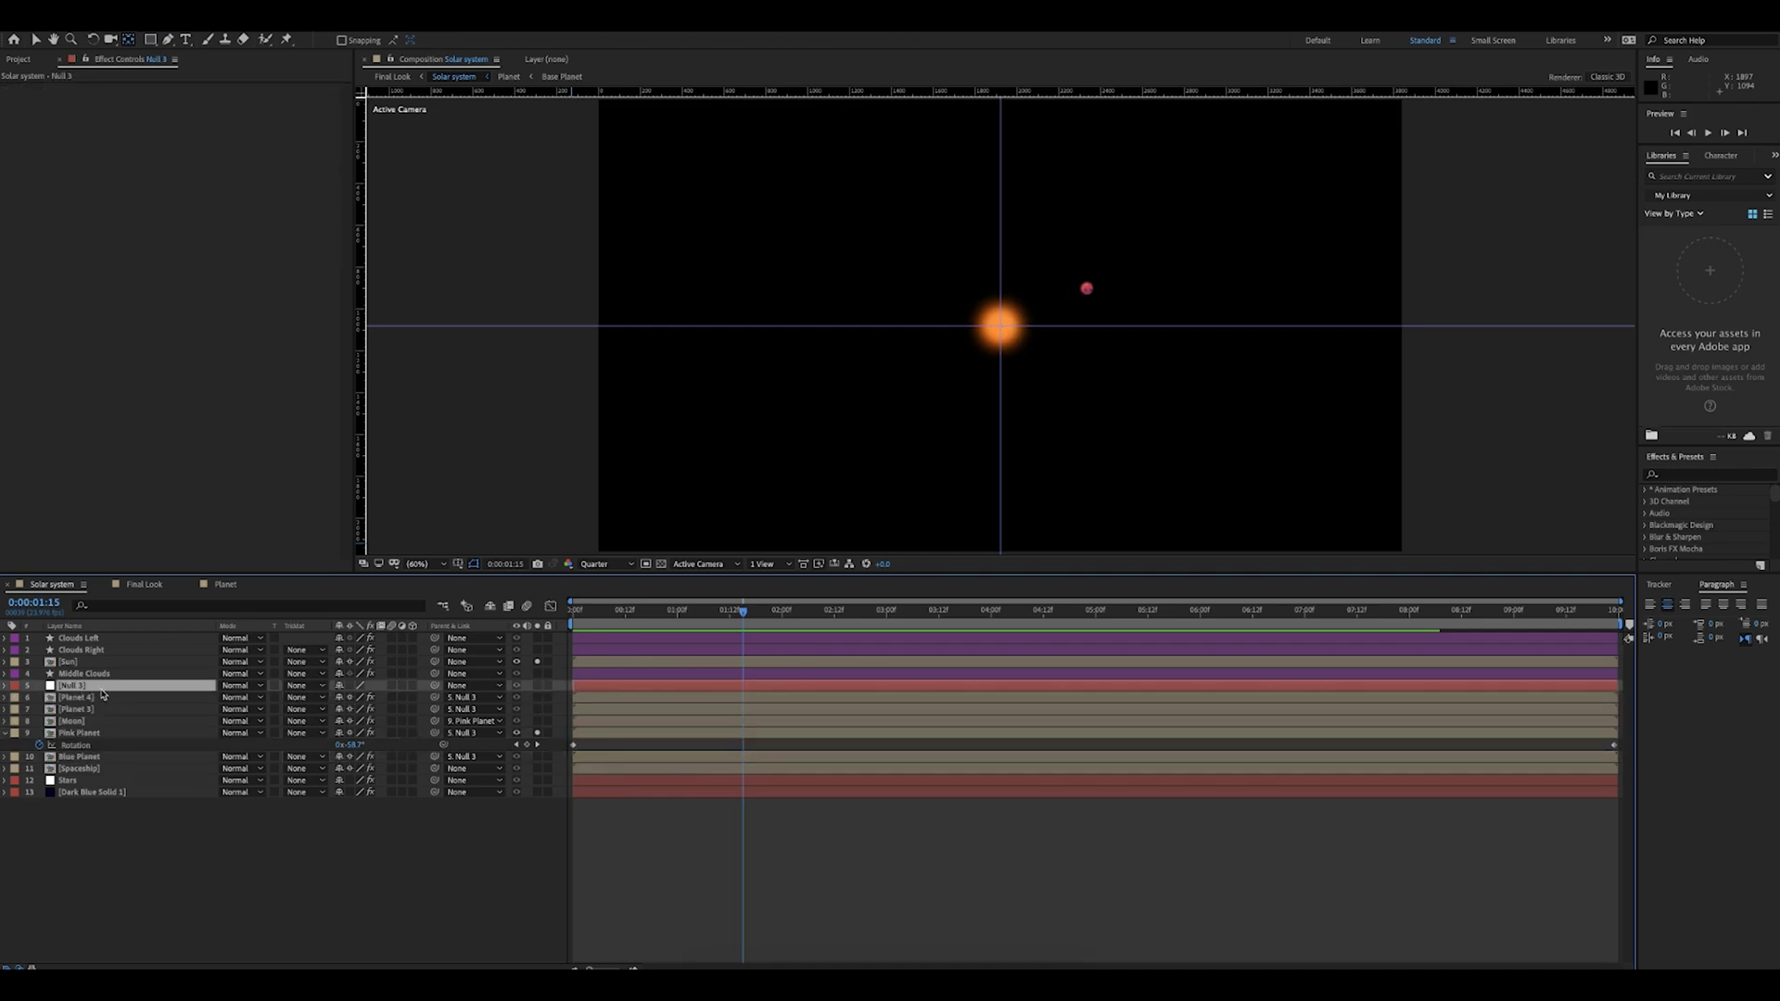
{"action": "key", "text": "s"}
{"action": "left_click", "coordinate": [651, 616]}
{"action": "left_click_drag", "start_coordinate": [582, 625], "coordinate": [767, 653]}
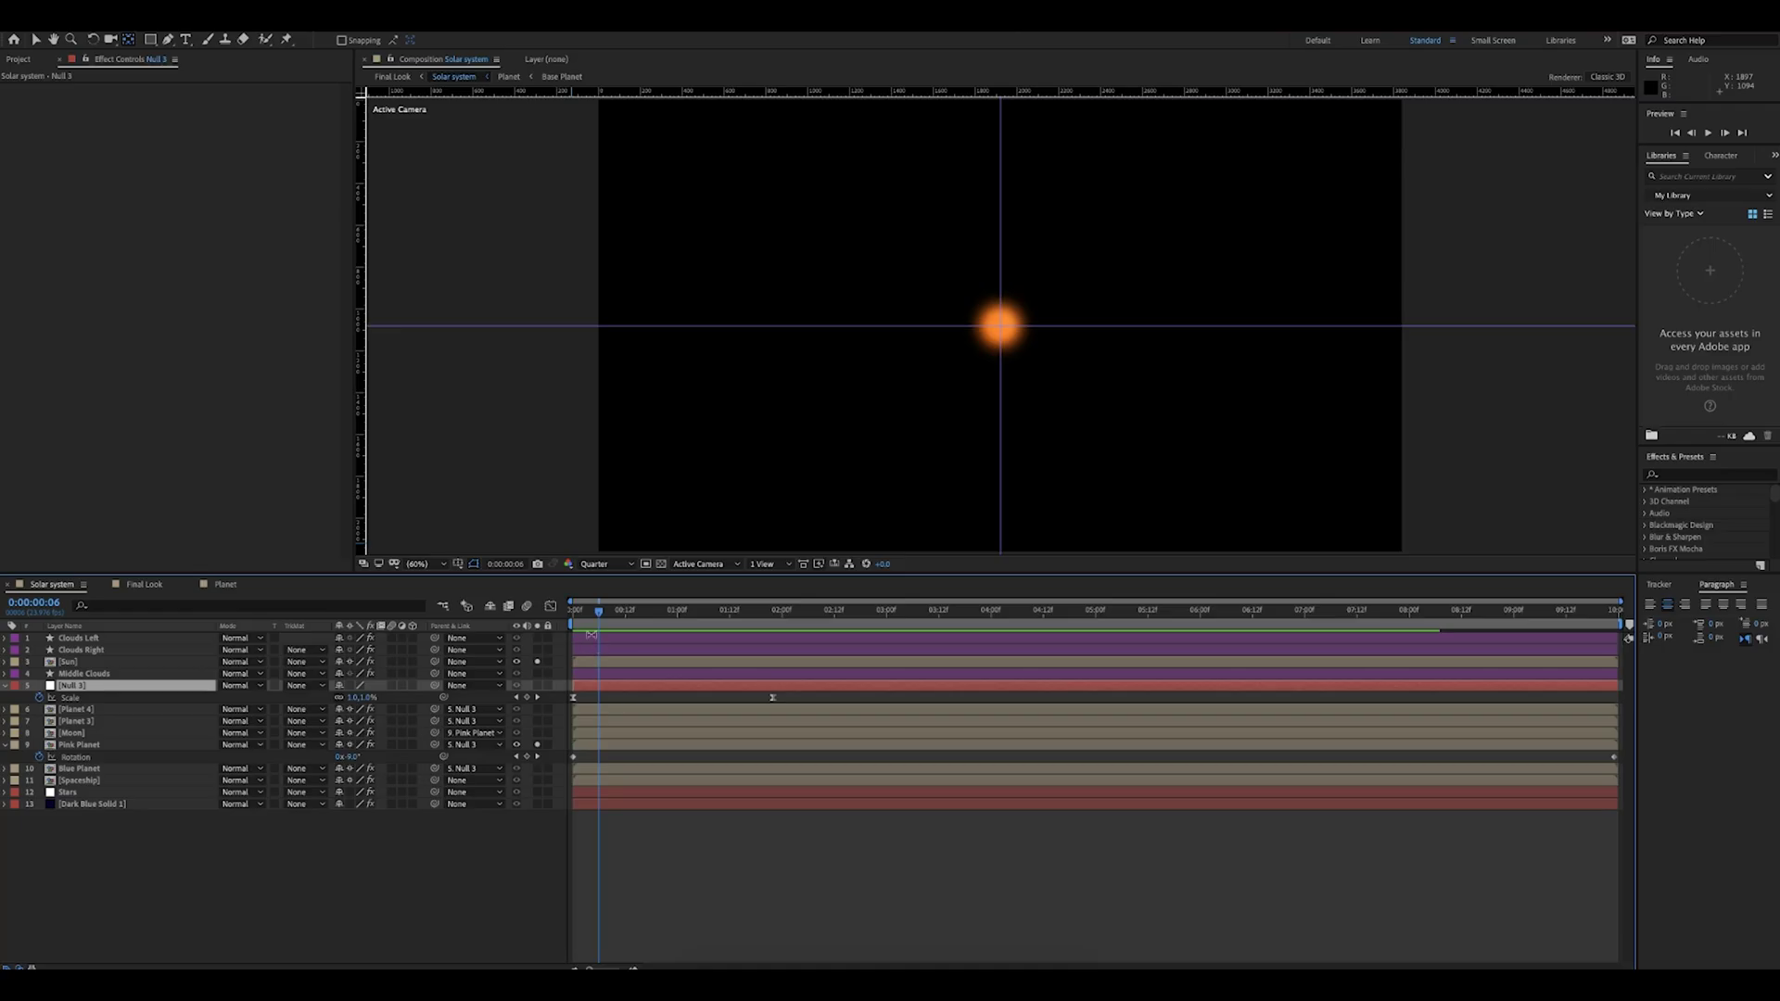
{"action": "left_click_drag", "start_coordinate": [597, 617], "coordinate": [697, 642]}
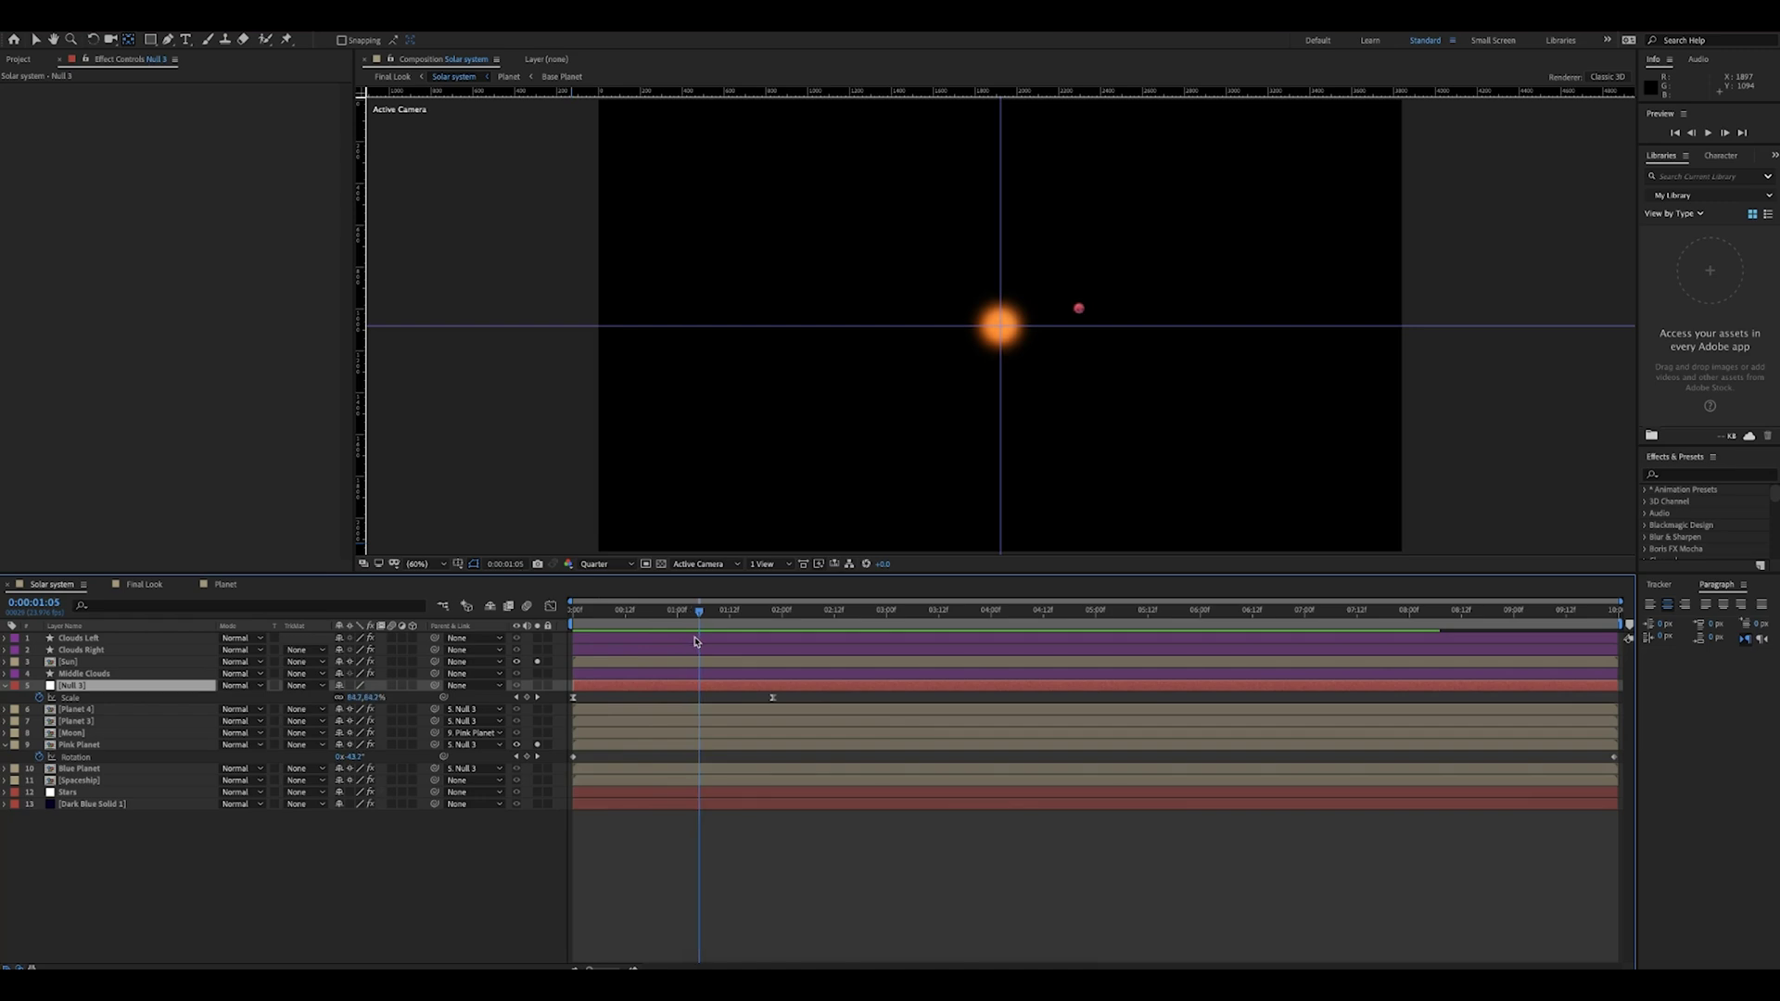
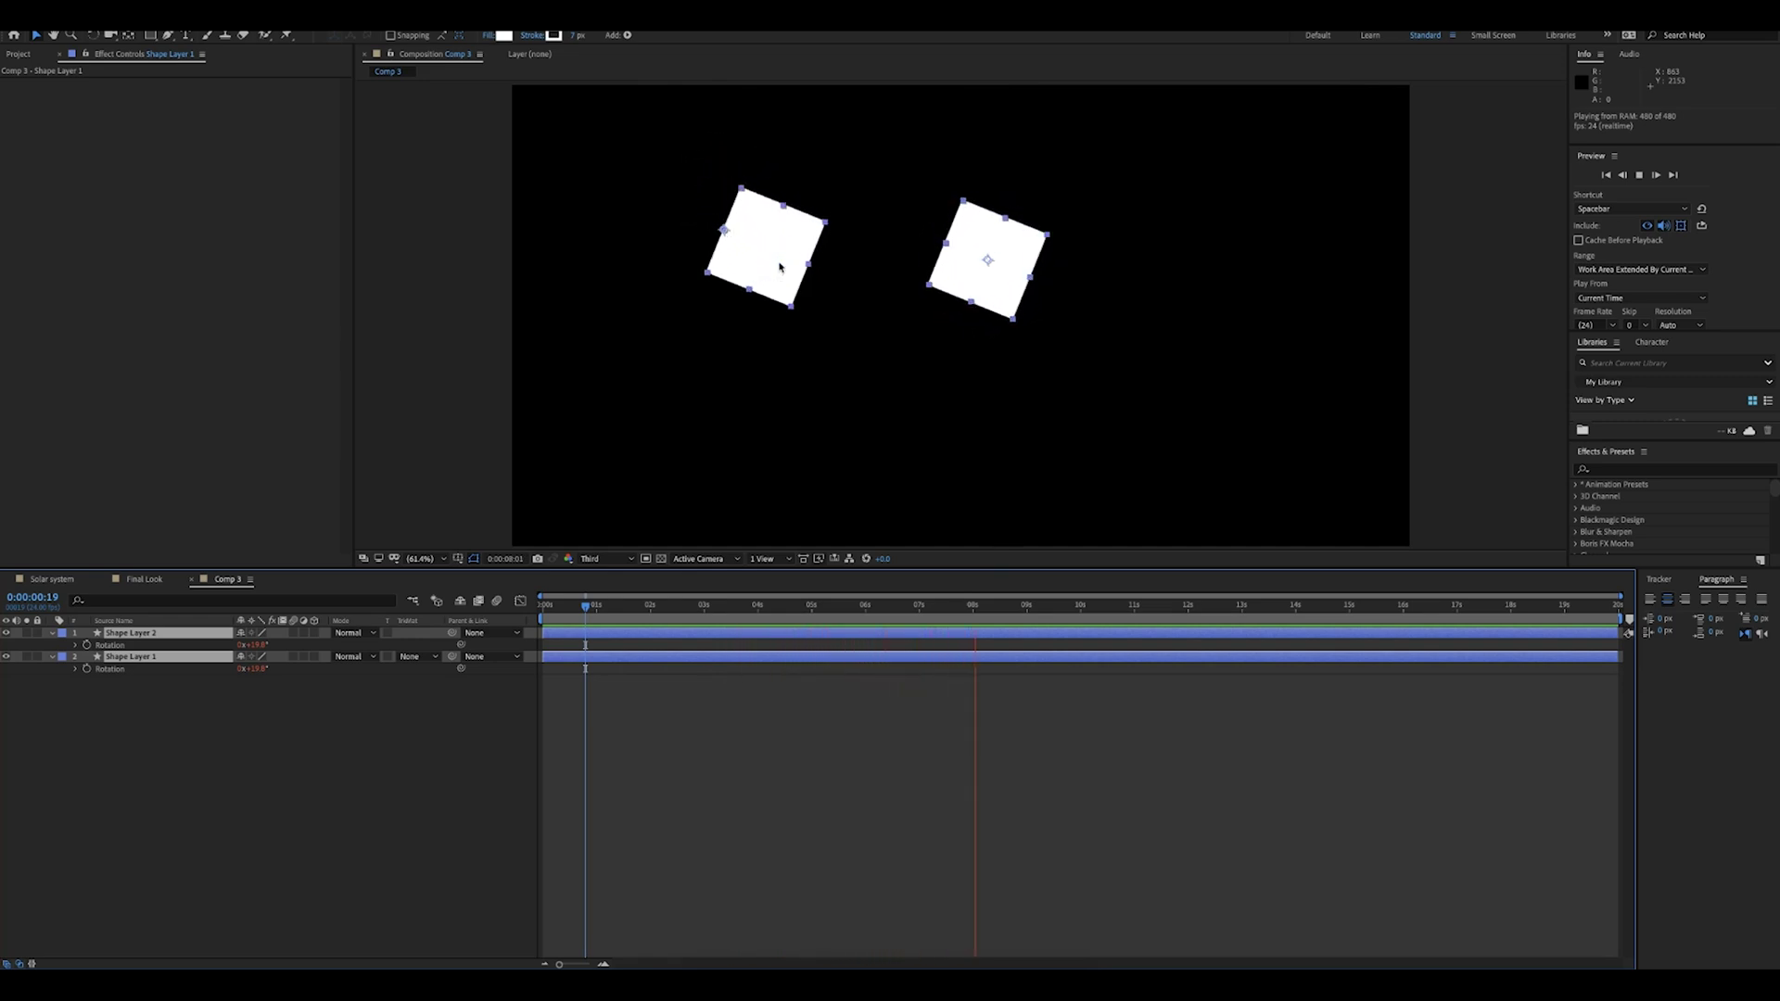
Step: Stop the Comp 3 preview, deselect the square layers, and draw a small white circle below the squares on a new shape layer
{"action": "left_click", "coordinate": [198, 735]}
{"action": "key", "text": "space"}
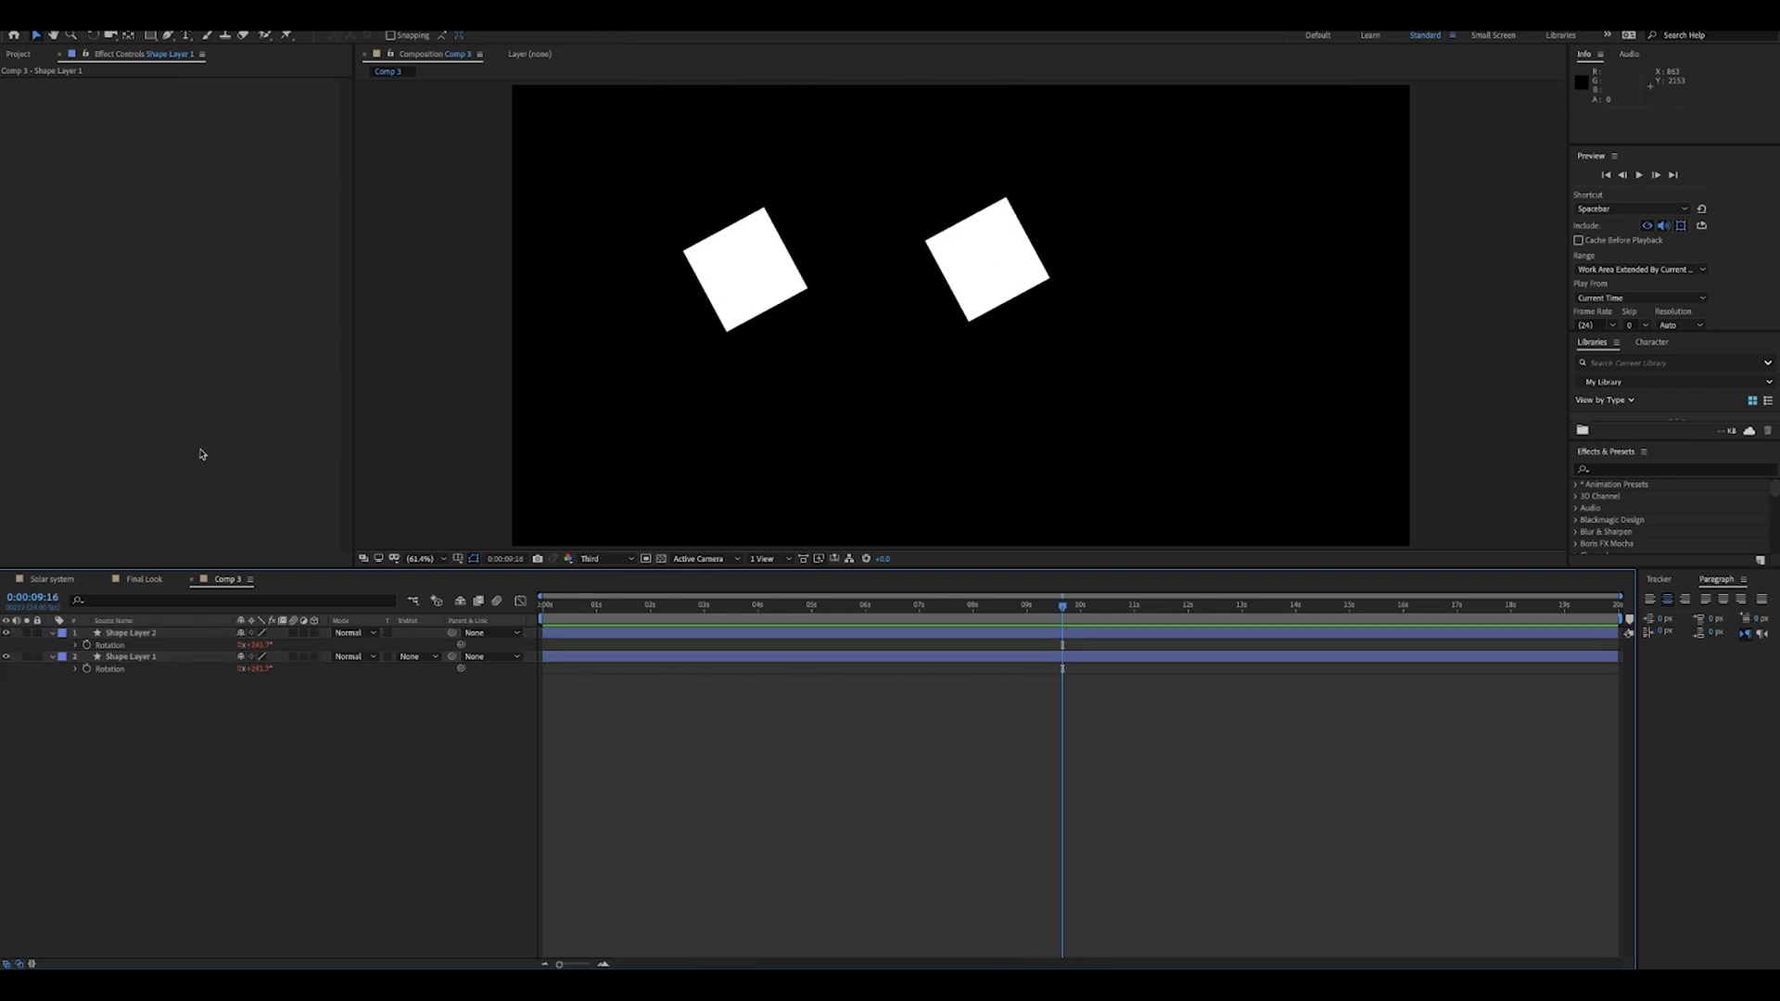
{"action": "left_click_drag", "start_coordinate": [151, 35], "coordinate": [195, 66]}
{"action": "left_click_drag", "start_coordinate": [813, 412], "coordinate": [858, 455]}
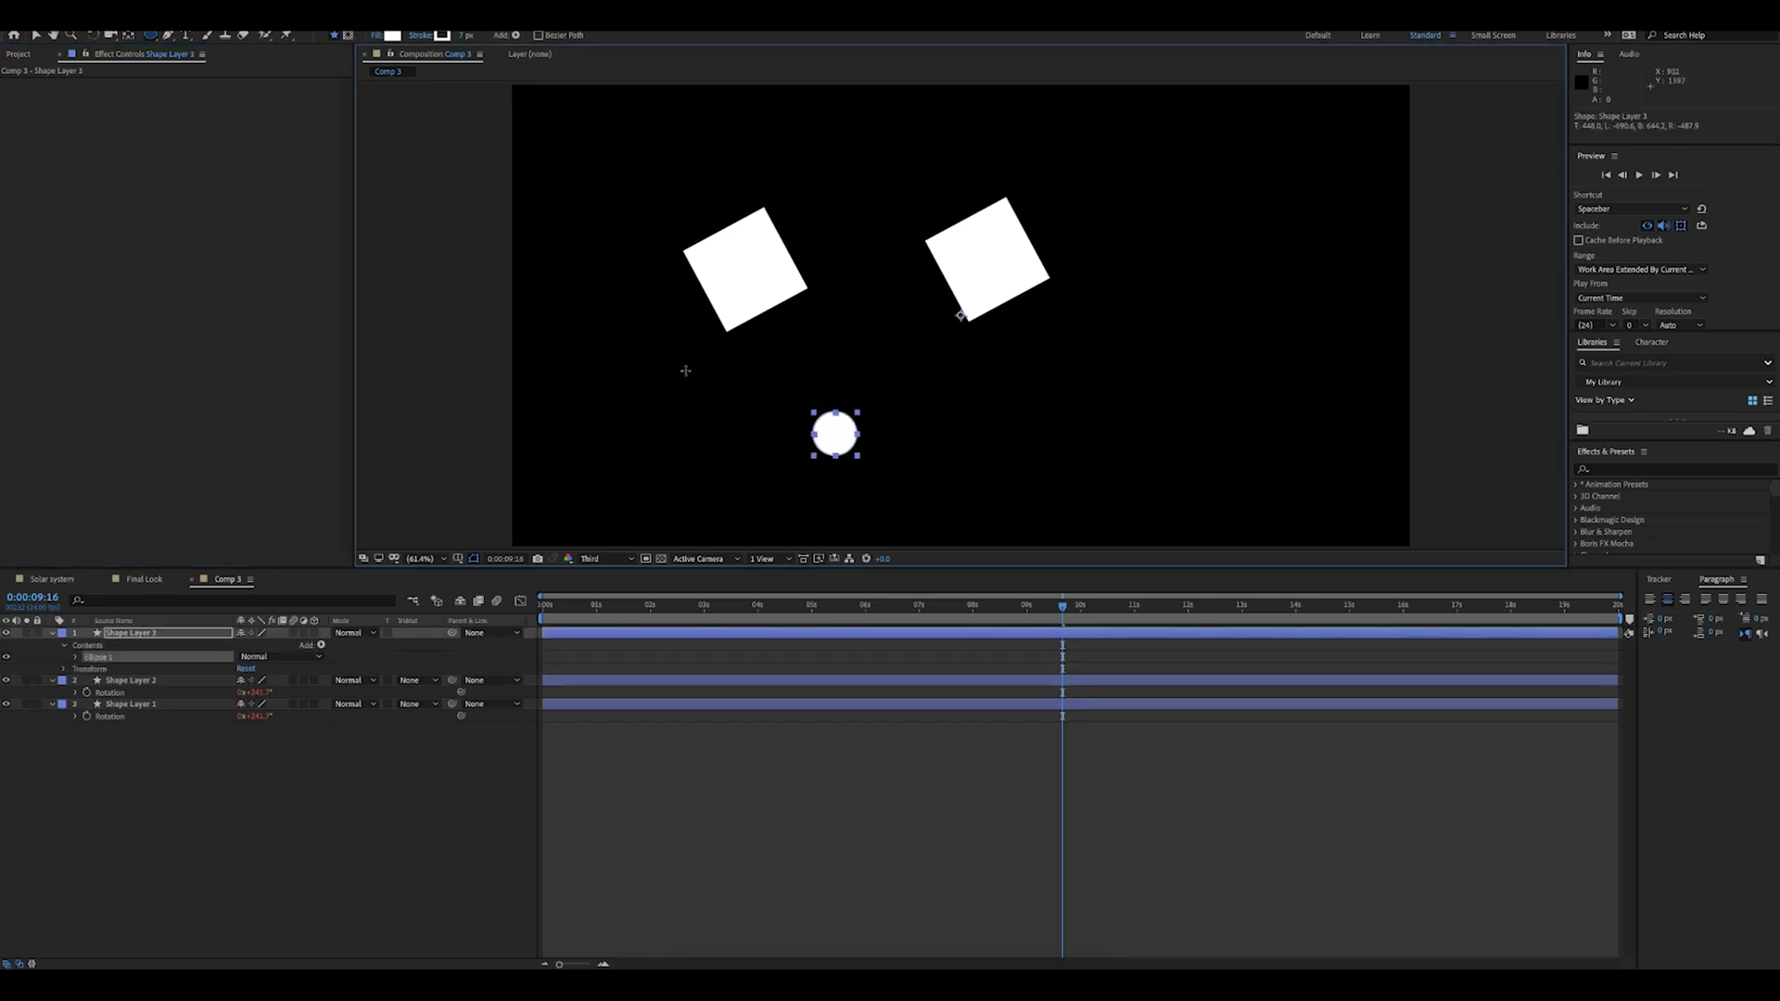
Step: Move the circle layer's anchor point to just beside the circle's right edge with the Pan Behind tool
{"action": "left_click", "coordinate": [128, 37]}
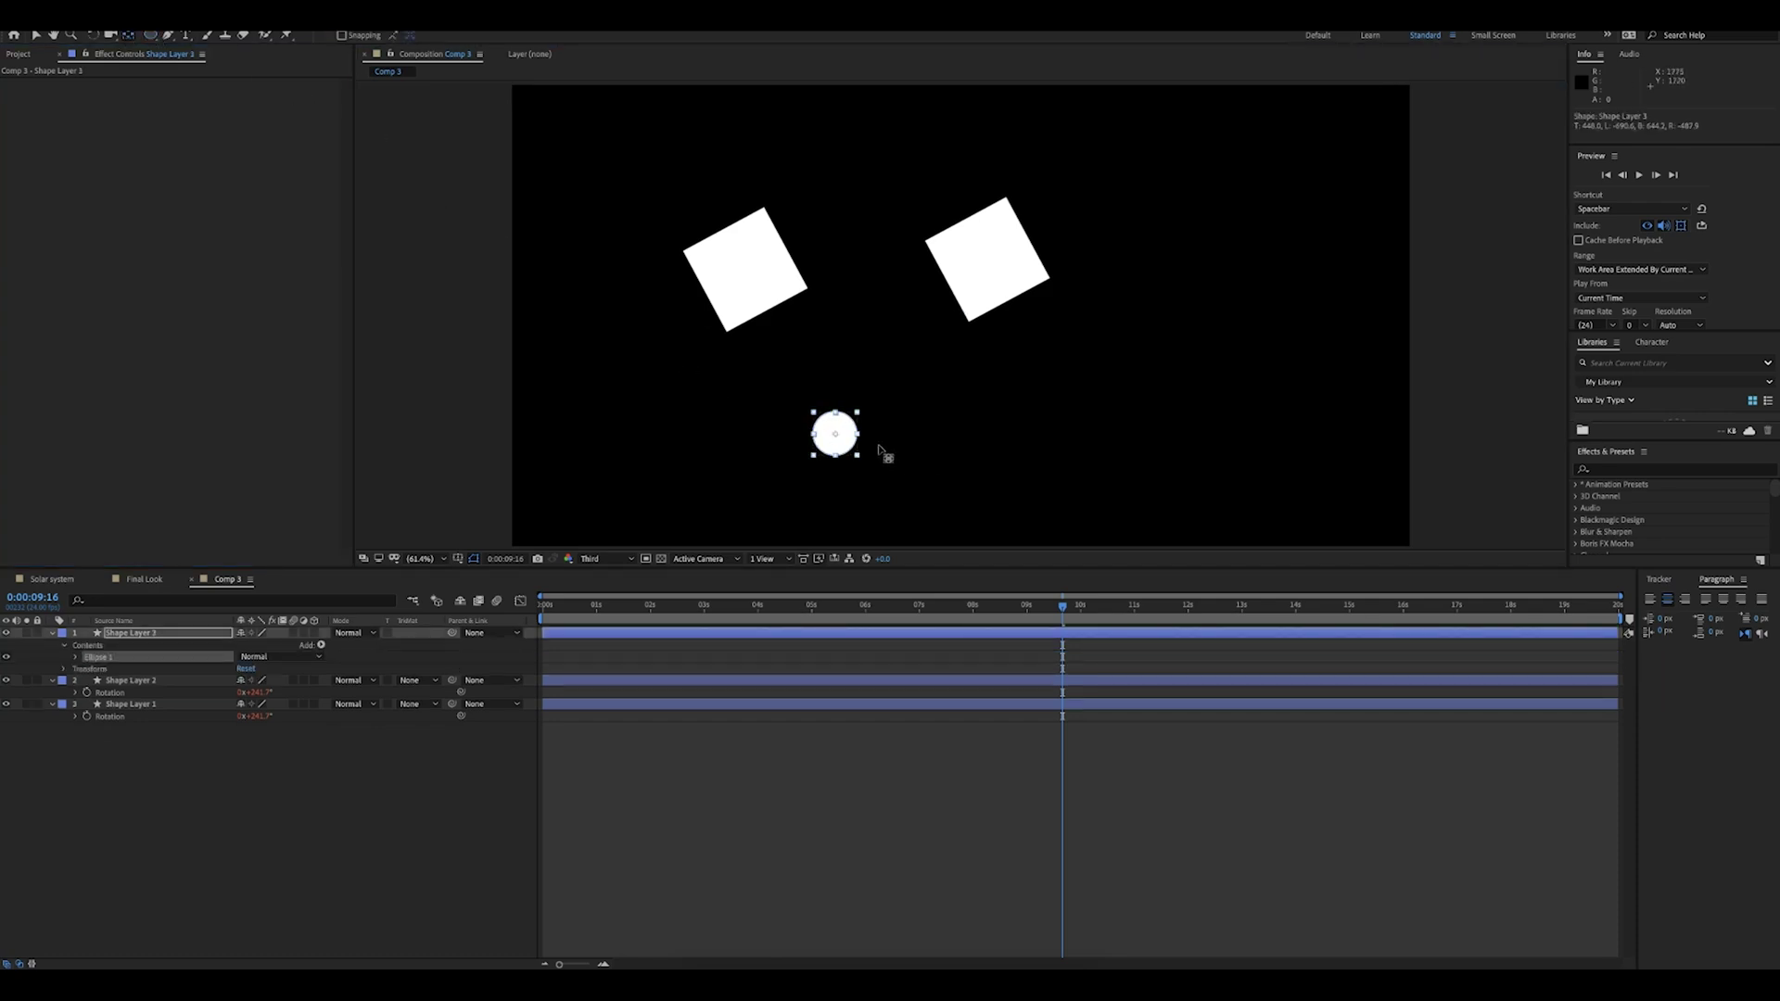
{"action": "left_click", "coordinate": [141, 634]}
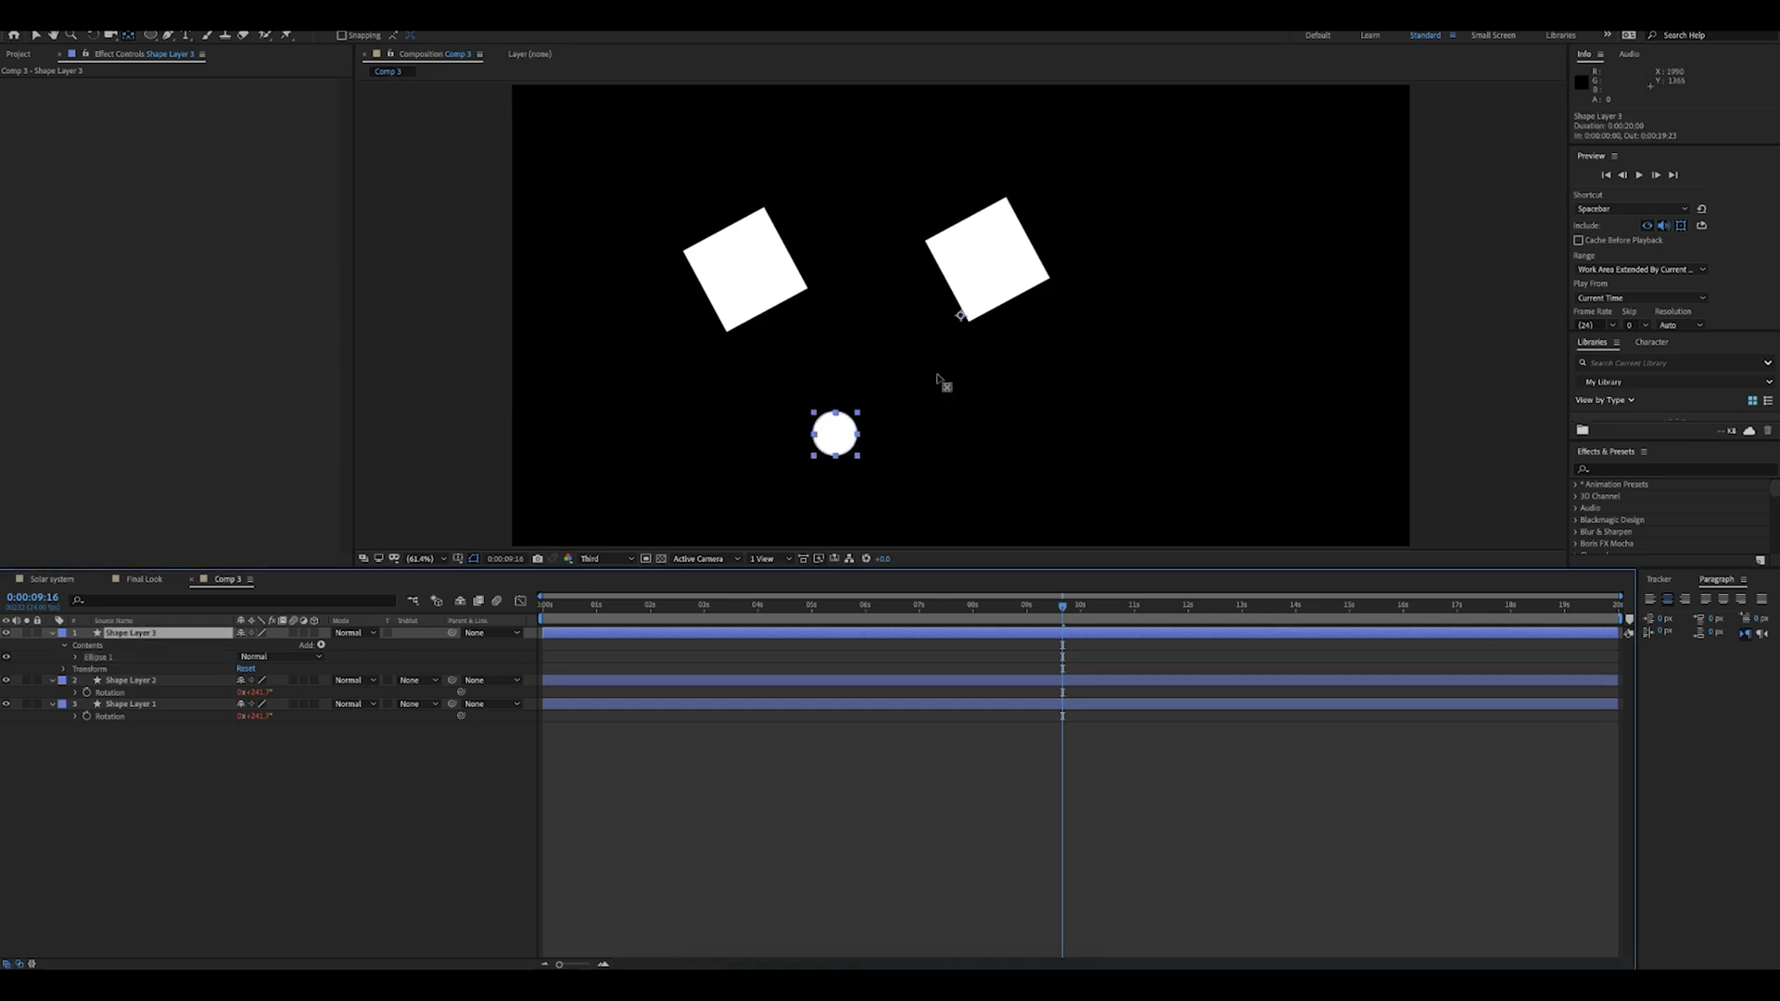
{"action": "left_click_drag", "start_coordinate": [961, 318], "coordinate": [960, 317]}
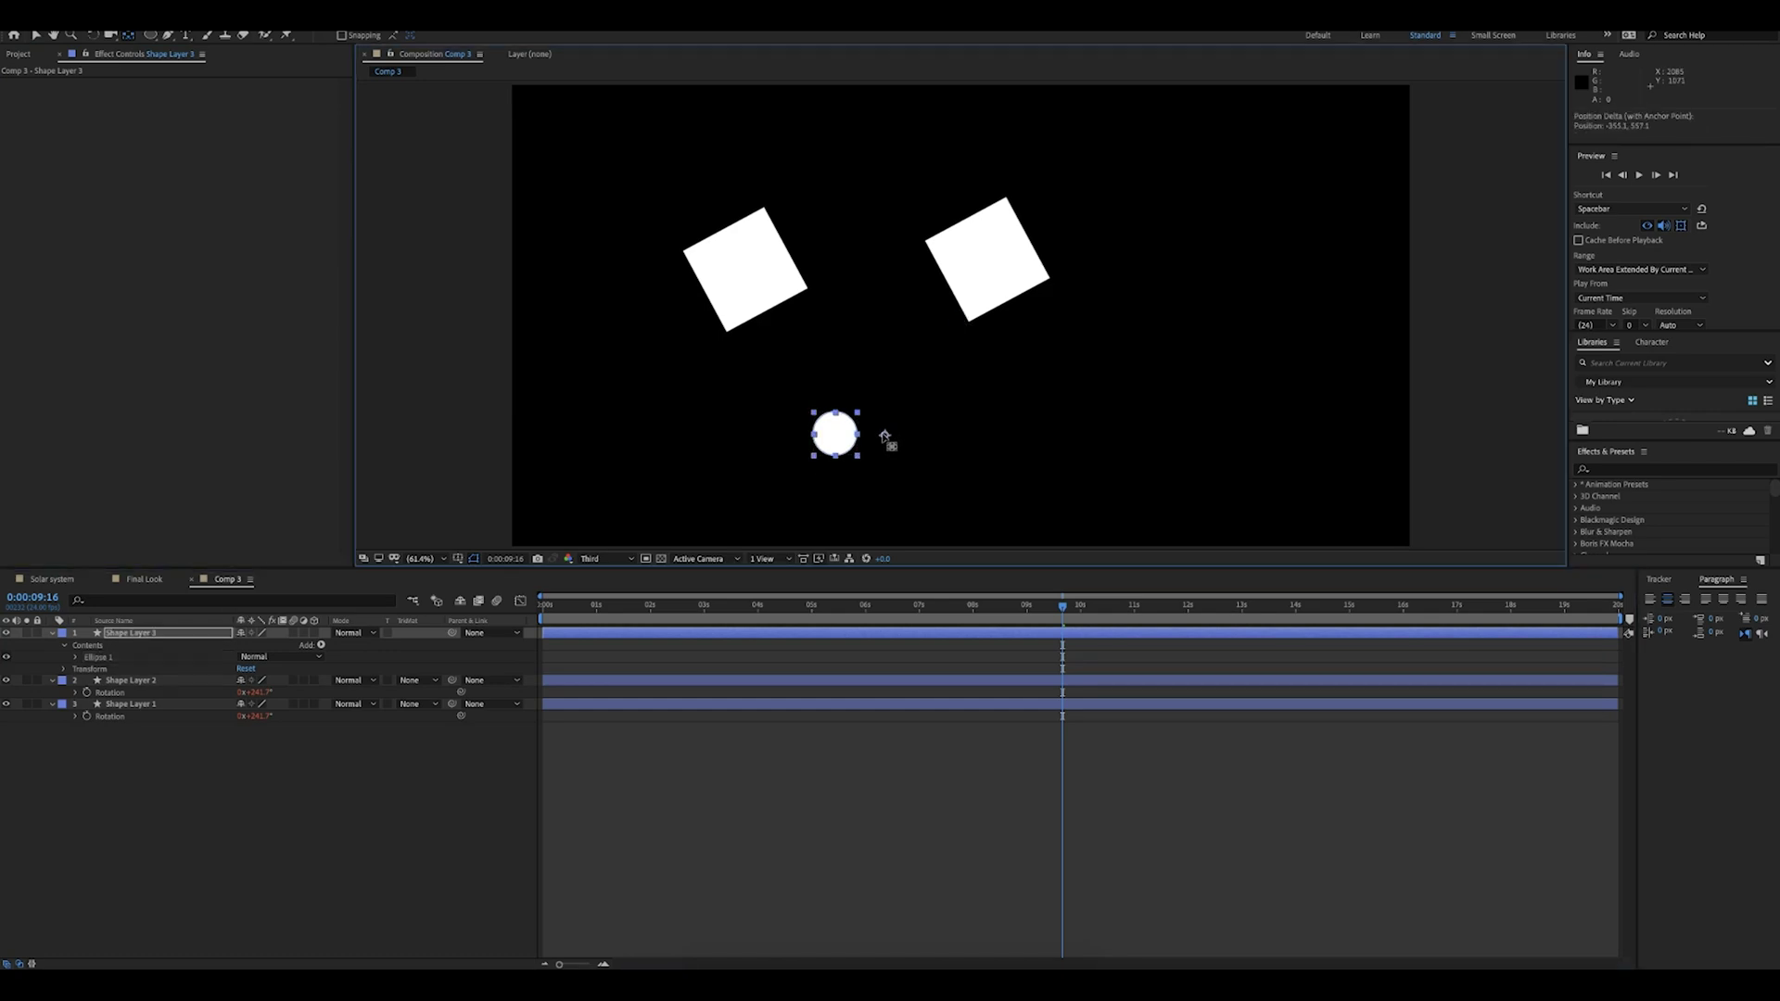
Step: Duplicate the ellipse inside the circle's shape layer and shift the copy's horizontal position to sit just right of the original
{"action": "left_click", "coordinate": [104, 657]}
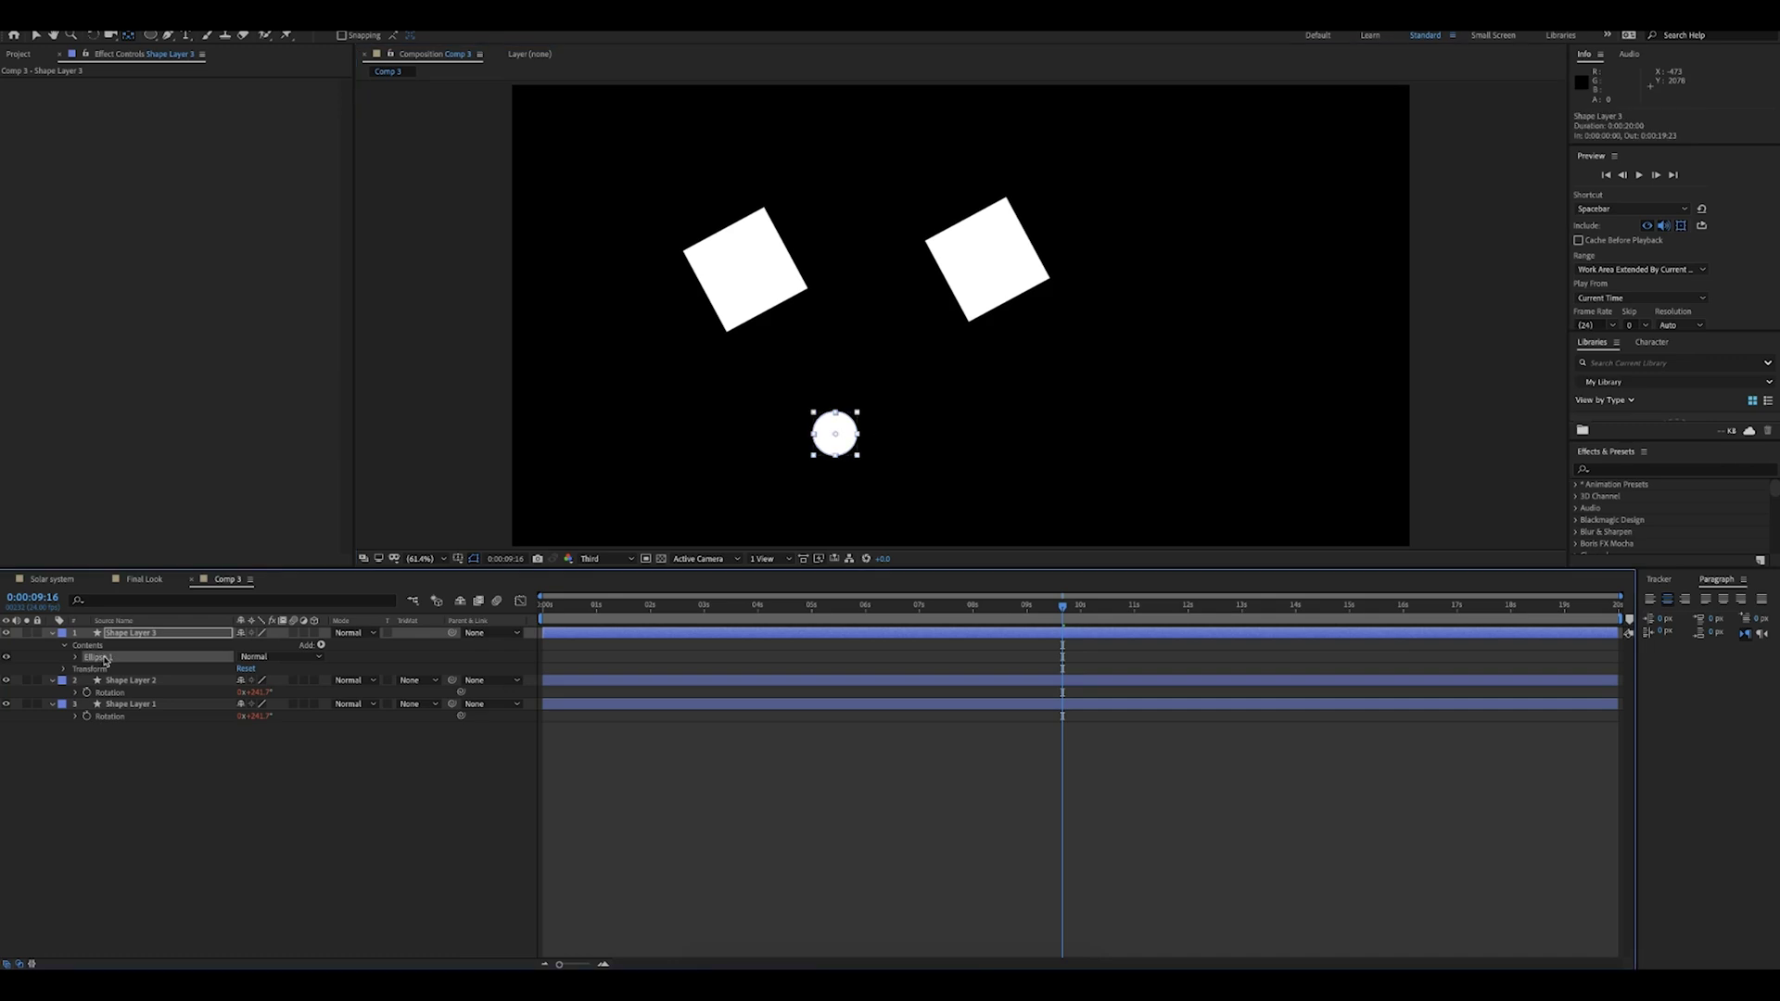
{"action": "key", "text": "ctrl+d"}
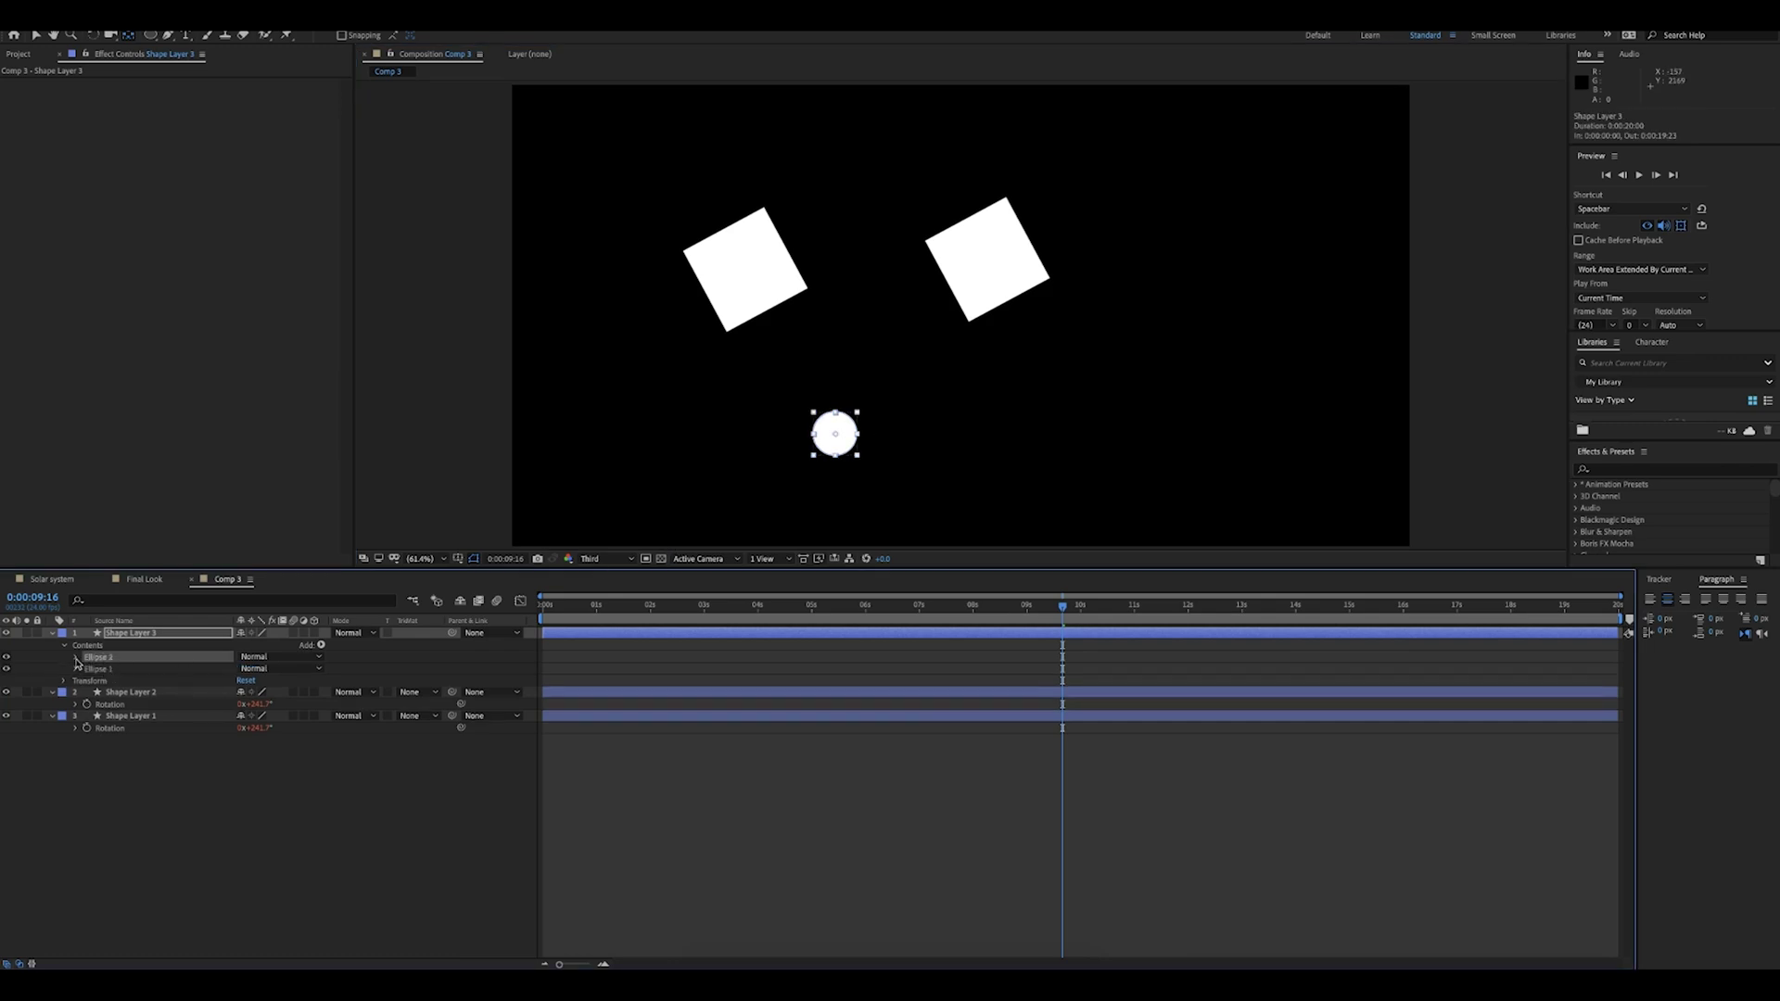
{"action": "left_click", "coordinate": [77, 660]}
{"action": "left_click", "coordinate": [88, 705]}
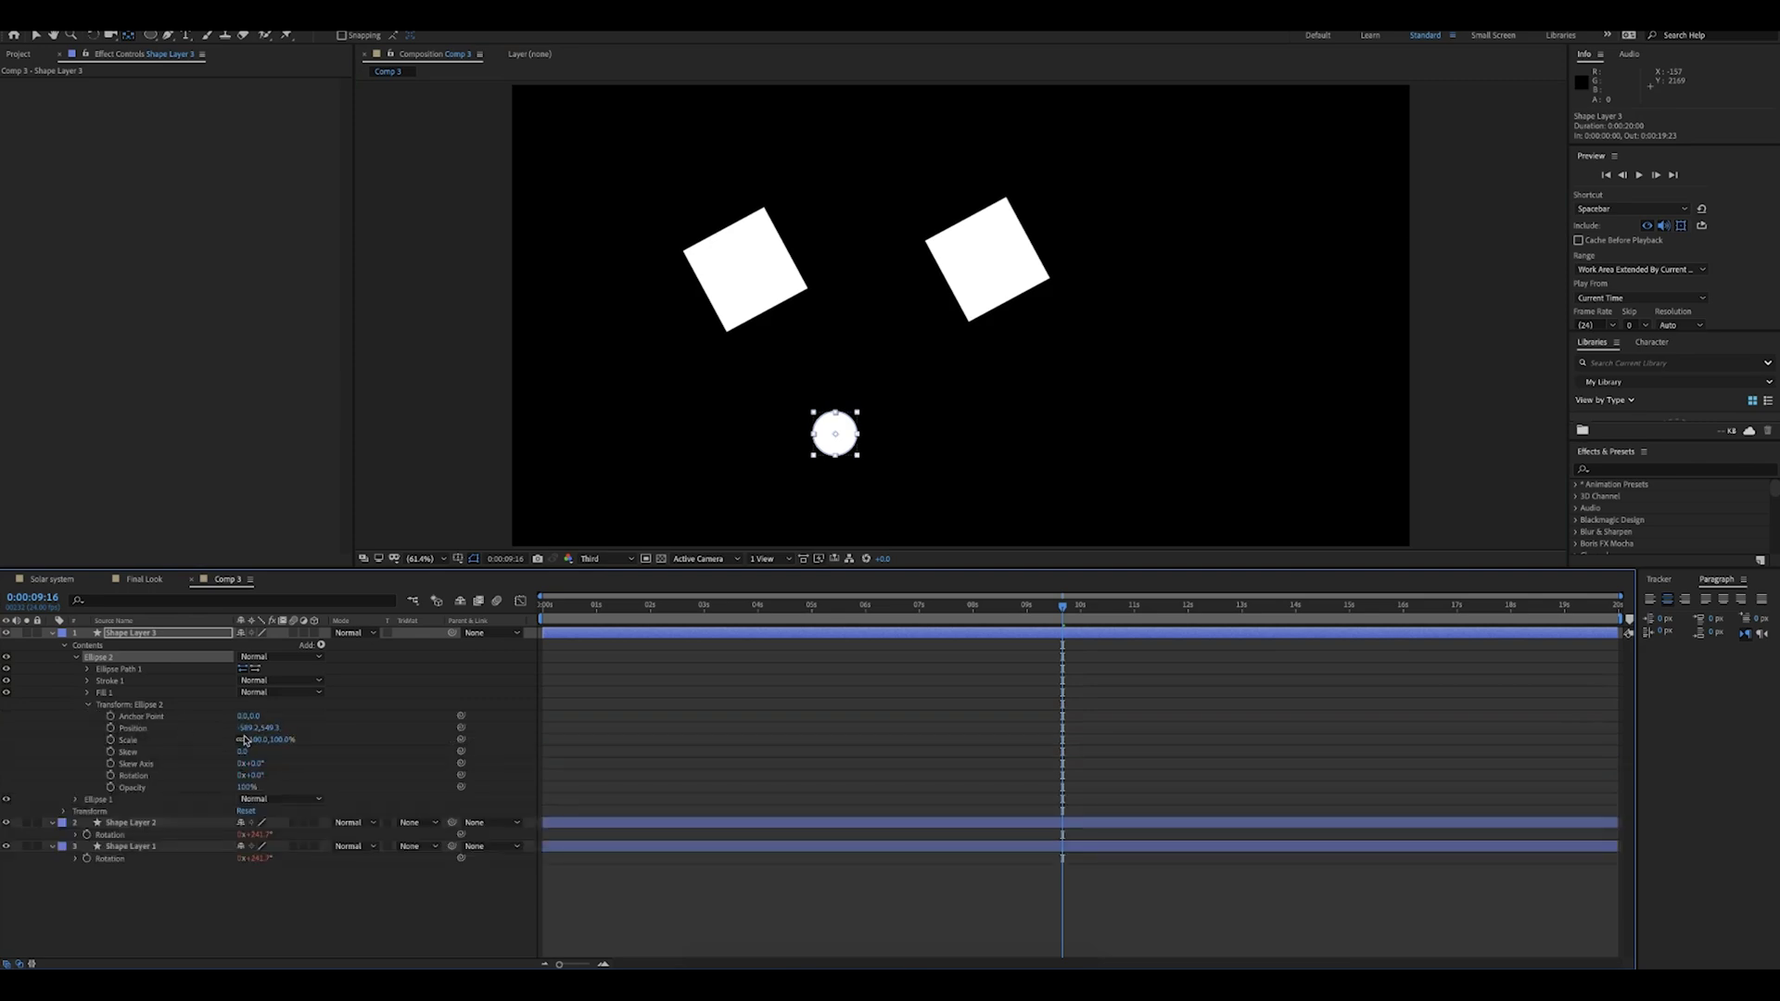
{"action": "left_click_drag", "start_coordinate": [243, 728], "coordinate": [458, 749]}
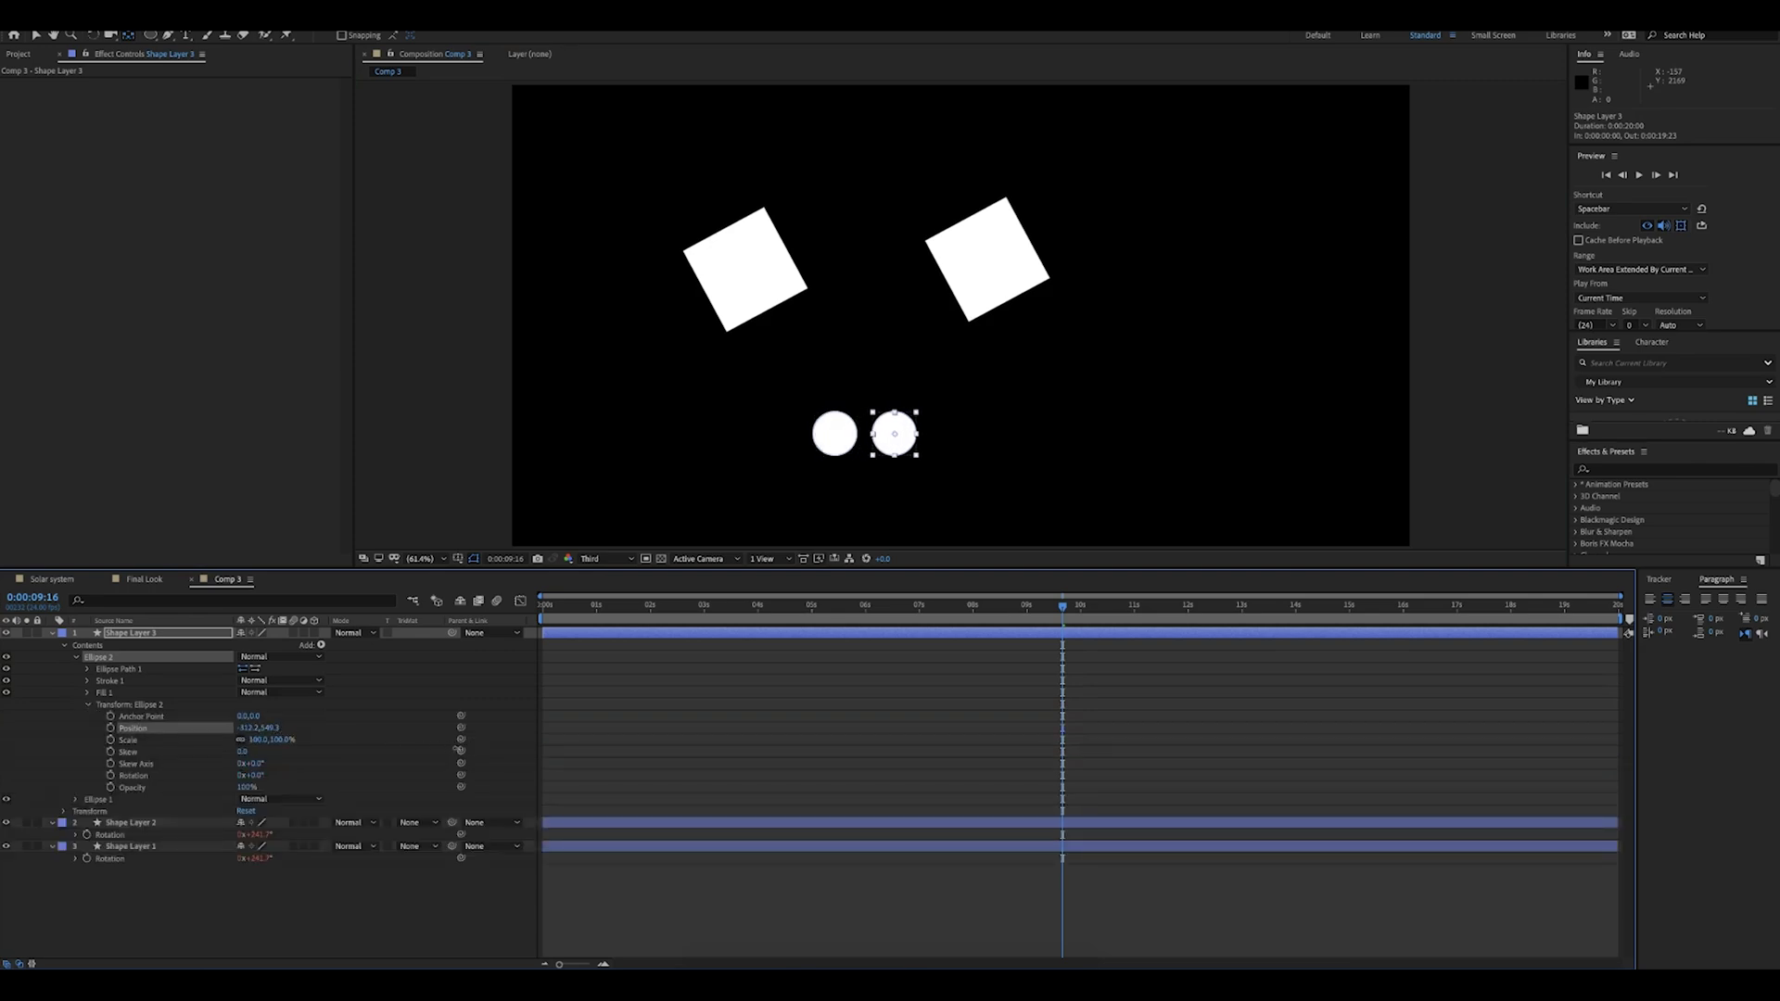
Step: Place the shape layer's anchor point midway between the two circles and change the layer's Rotation to spin them around it
{"action": "left_click", "coordinate": [192, 636]}
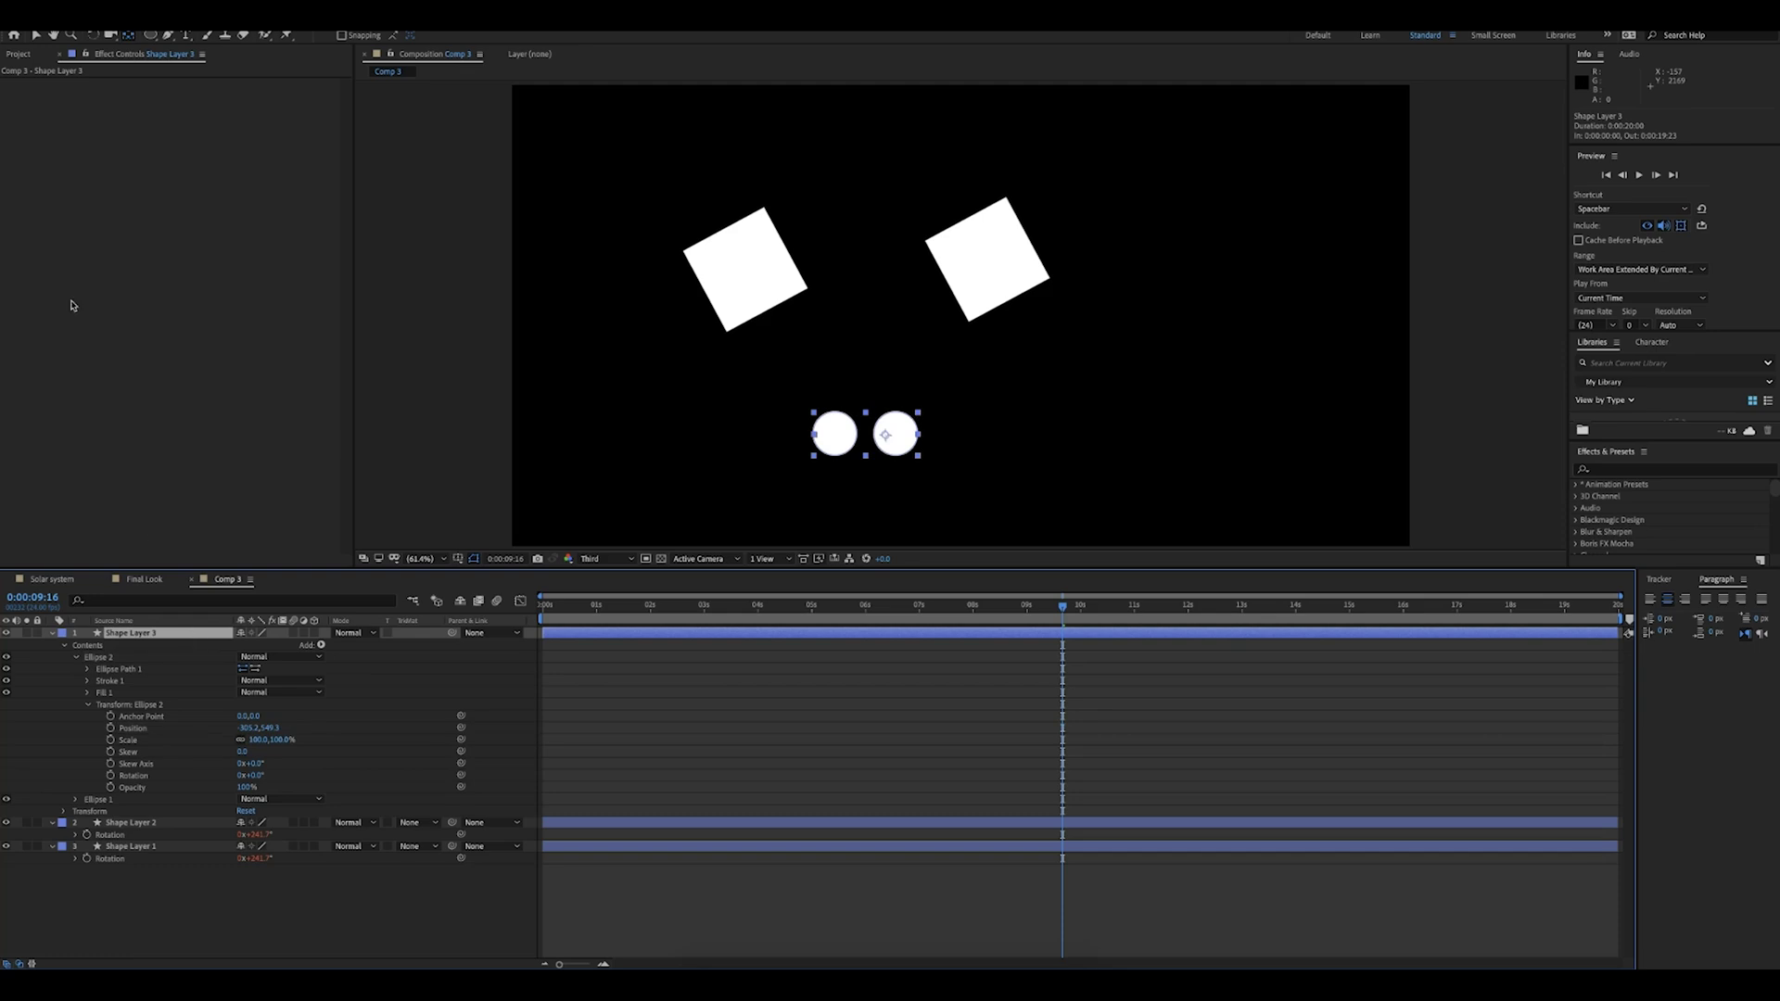
{"action": "left_click_drag", "start_coordinate": [896, 435], "coordinate": [868, 436]}
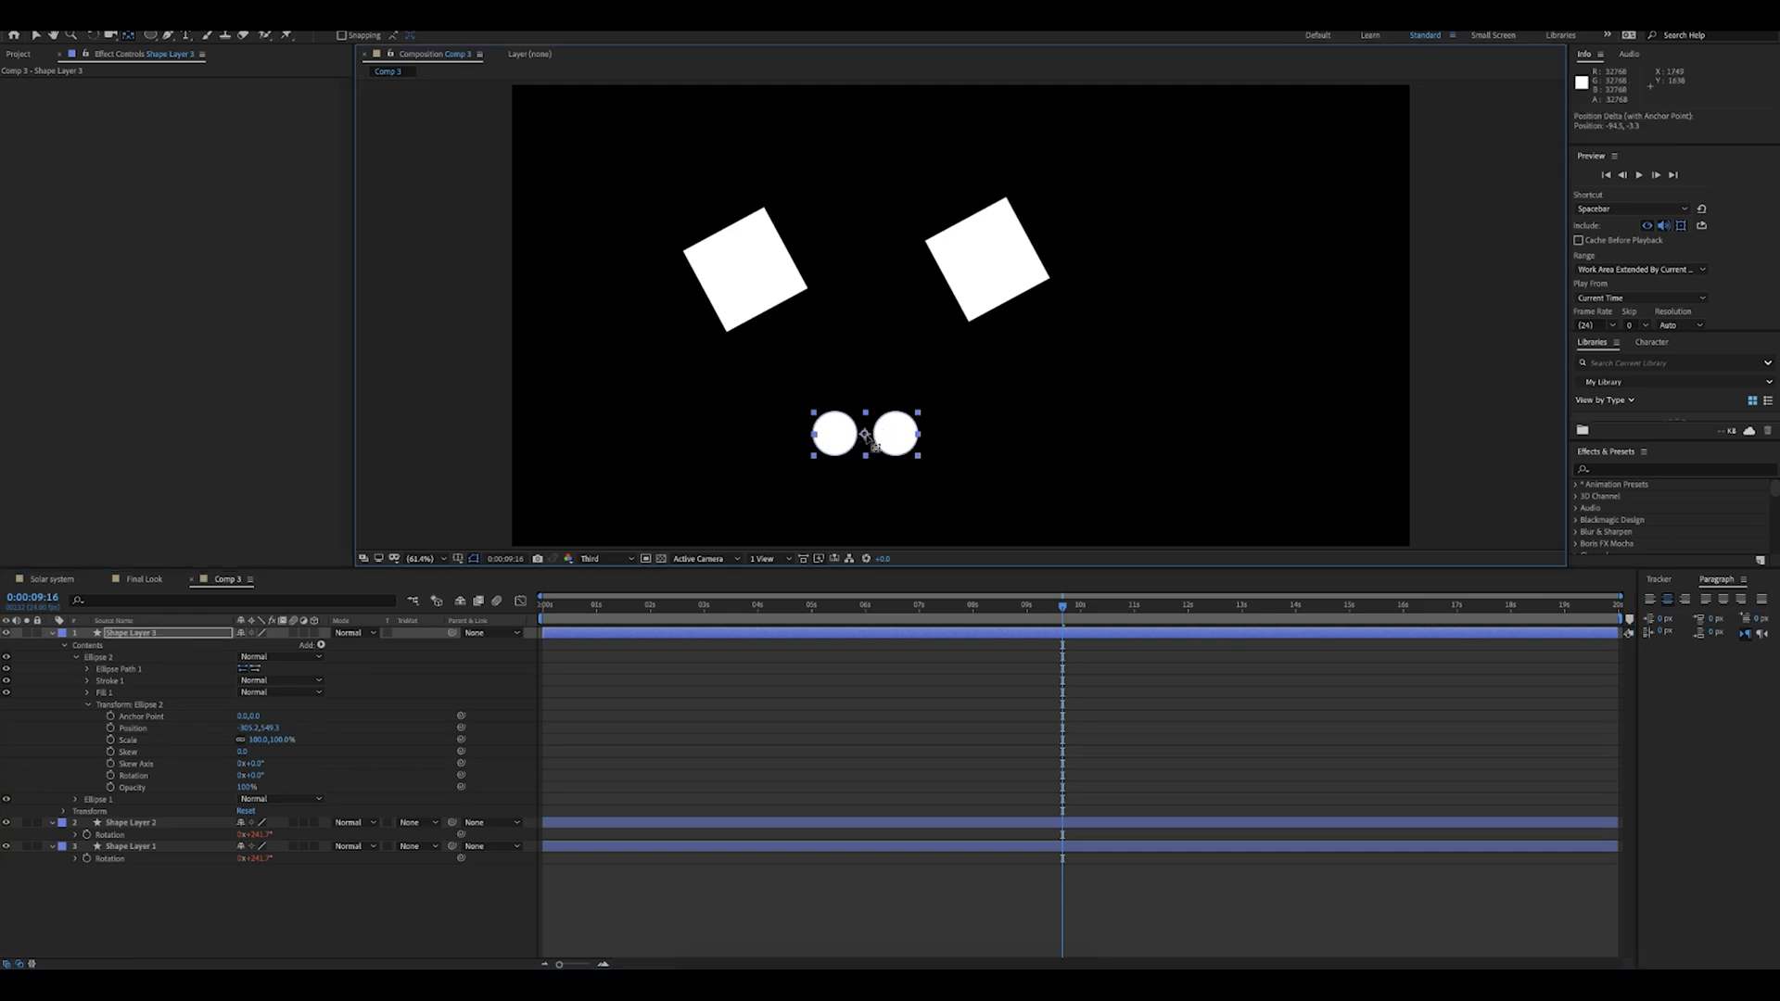
{"action": "key", "text": "r"}
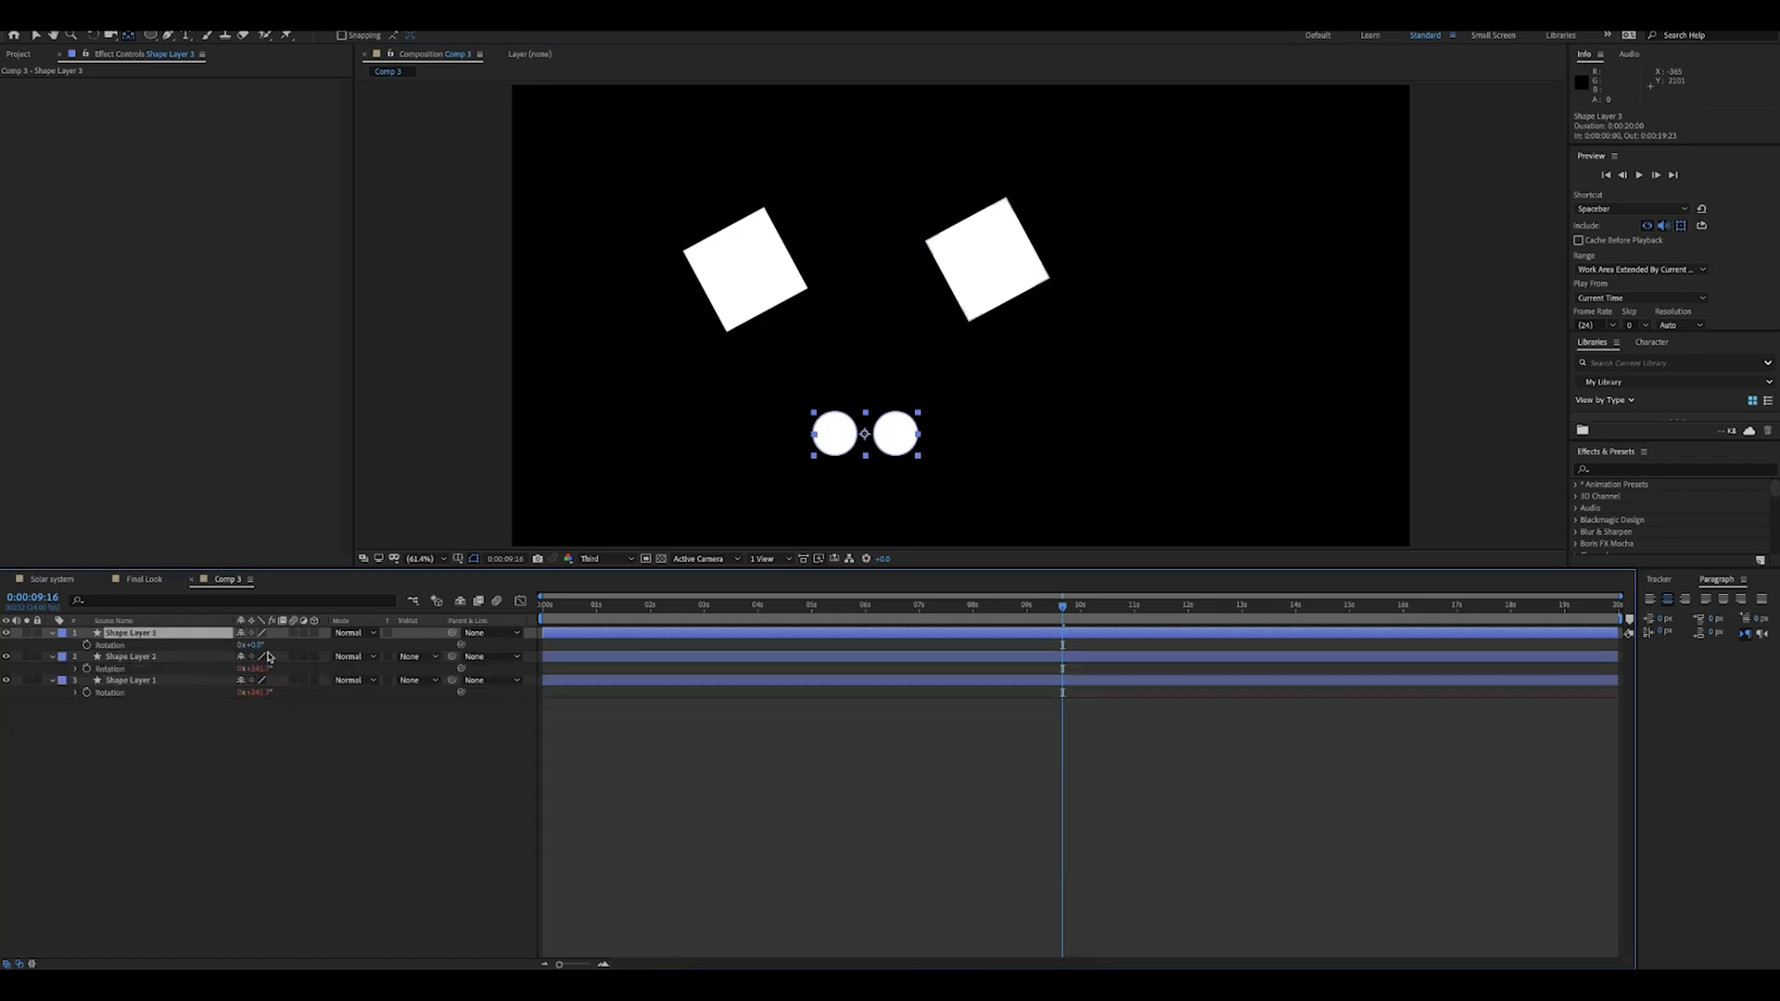
{"action": "left_click_drag", "start_coordinate": [259, 651], "coordinate": [454, 651]}
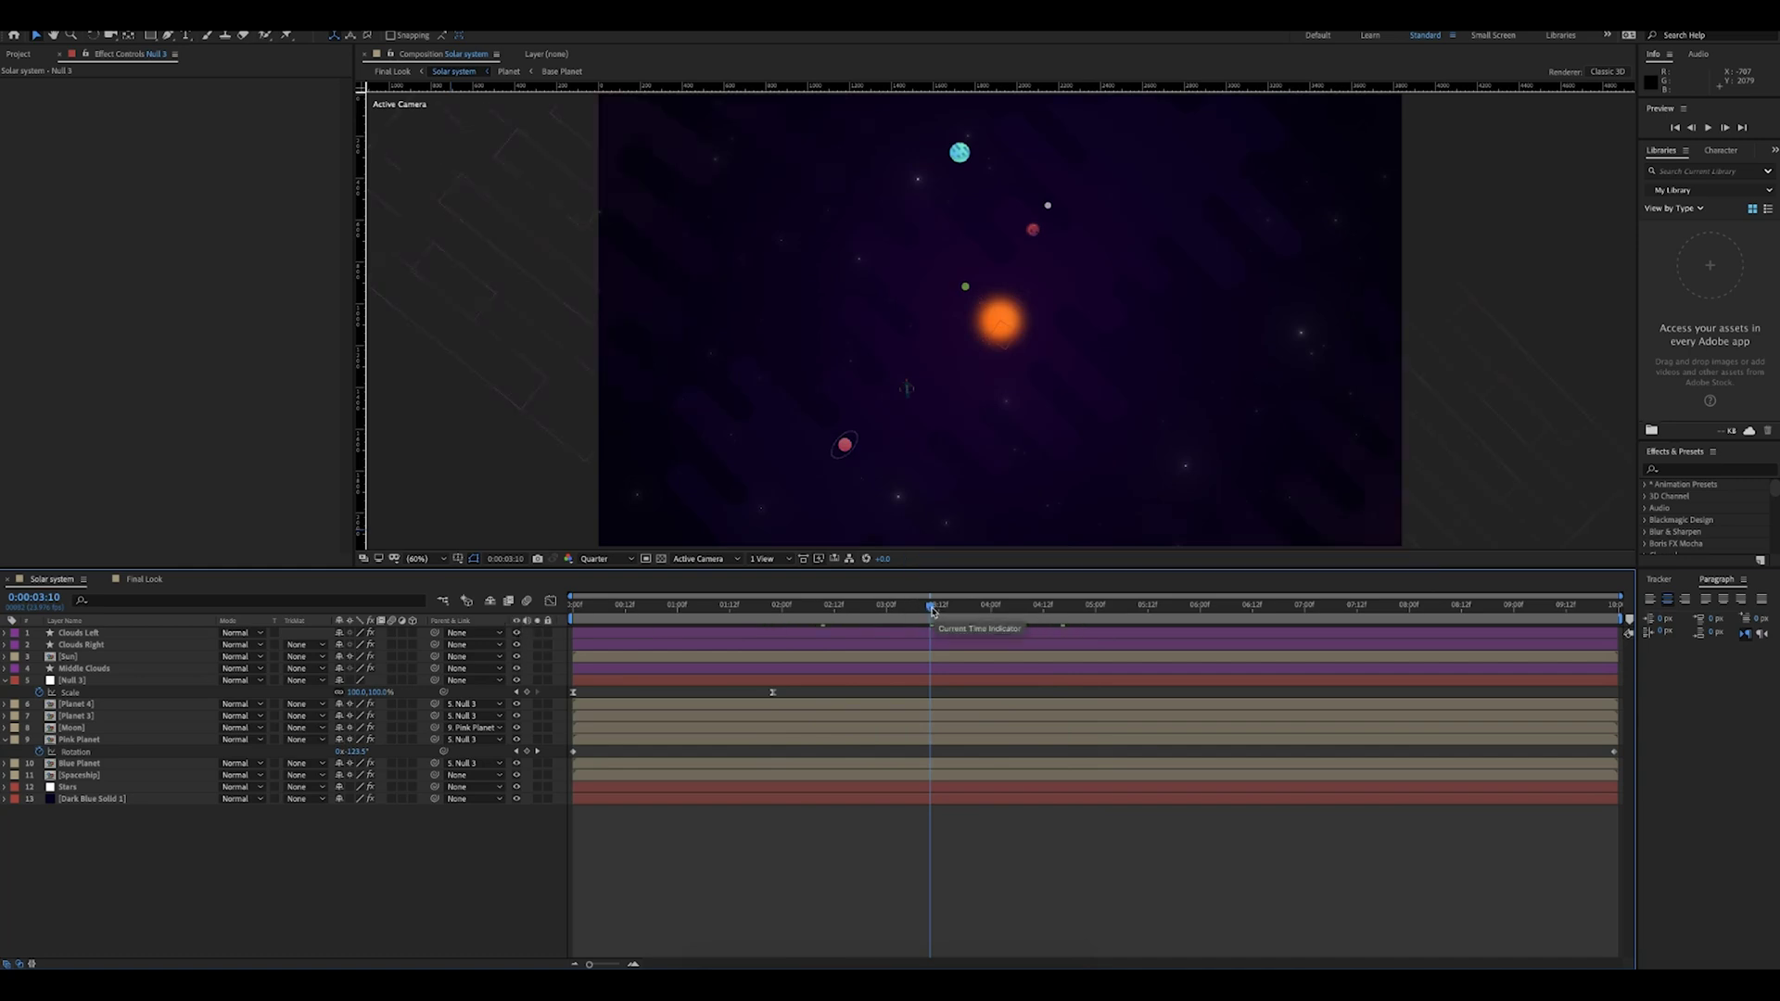
Step: Scrub the Solar system timeline, zoom the view to 200% around the Blue Planet, and set the preview resolution to Full to examine the stars
{"action": "left_click_drag", "start_coordinate": [931, 607], "coordinate": [751, 634]}
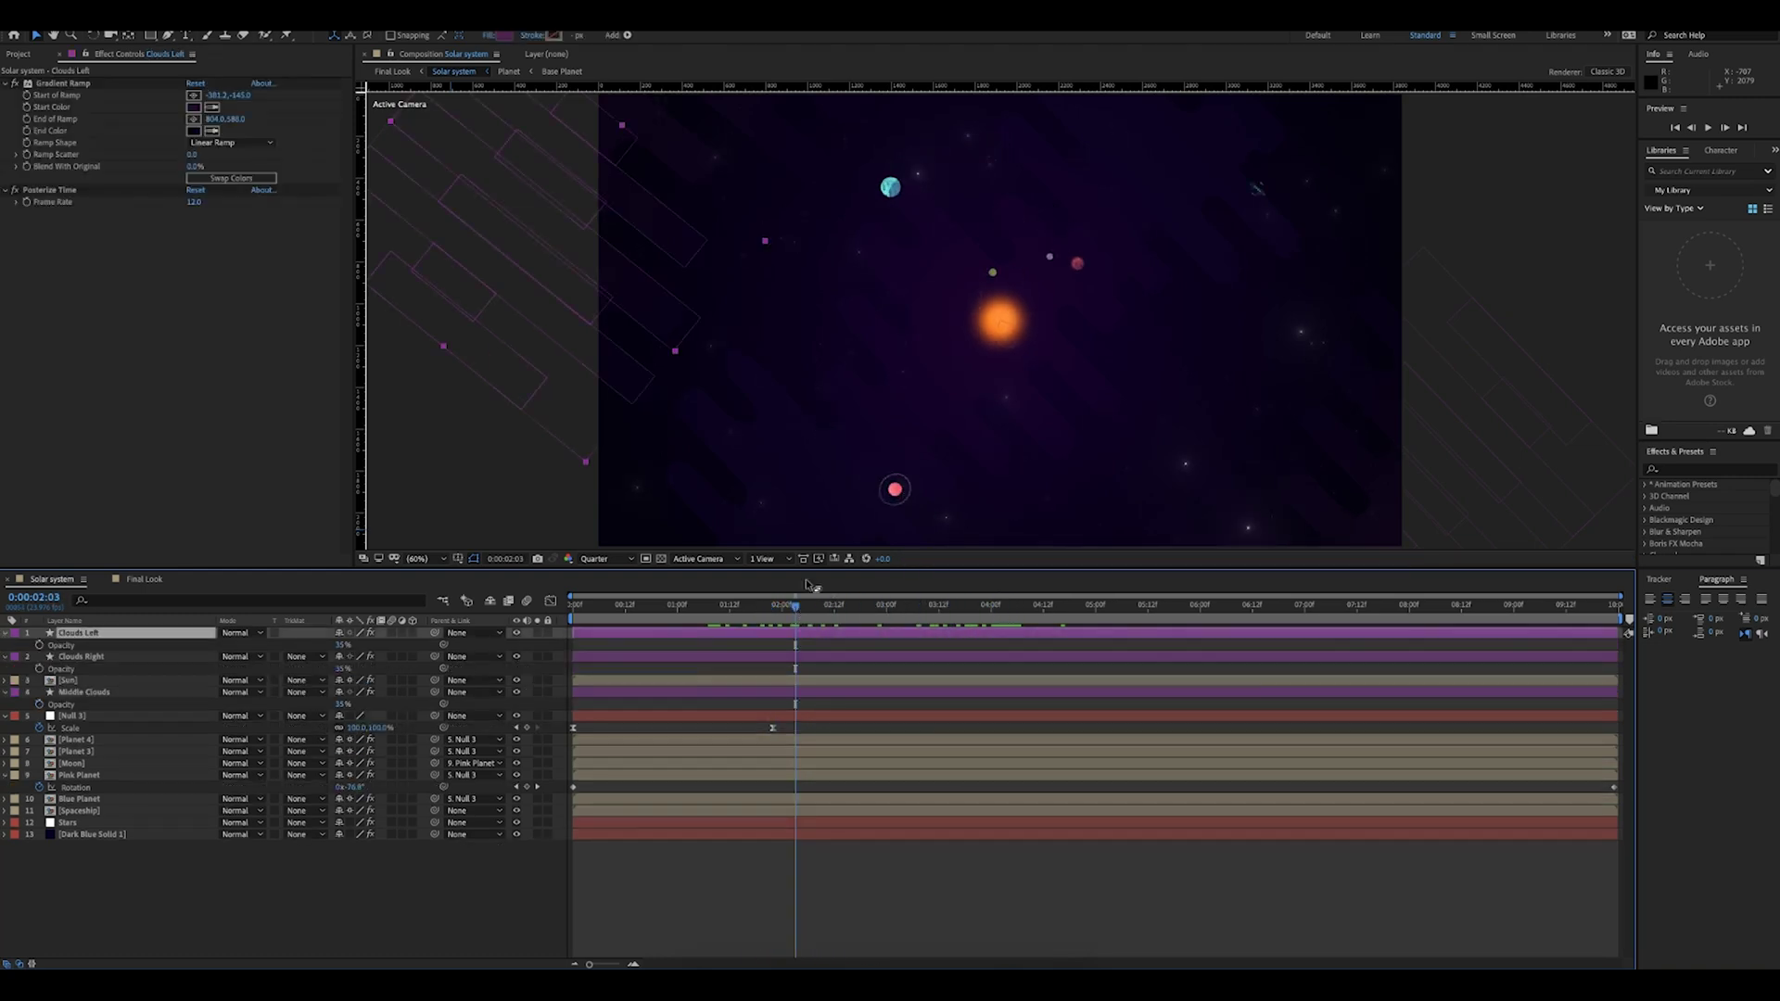
{"action": "scroll", "coordinate": [820, 522], "scroll_direction": "down", "scroll_amount": 2}
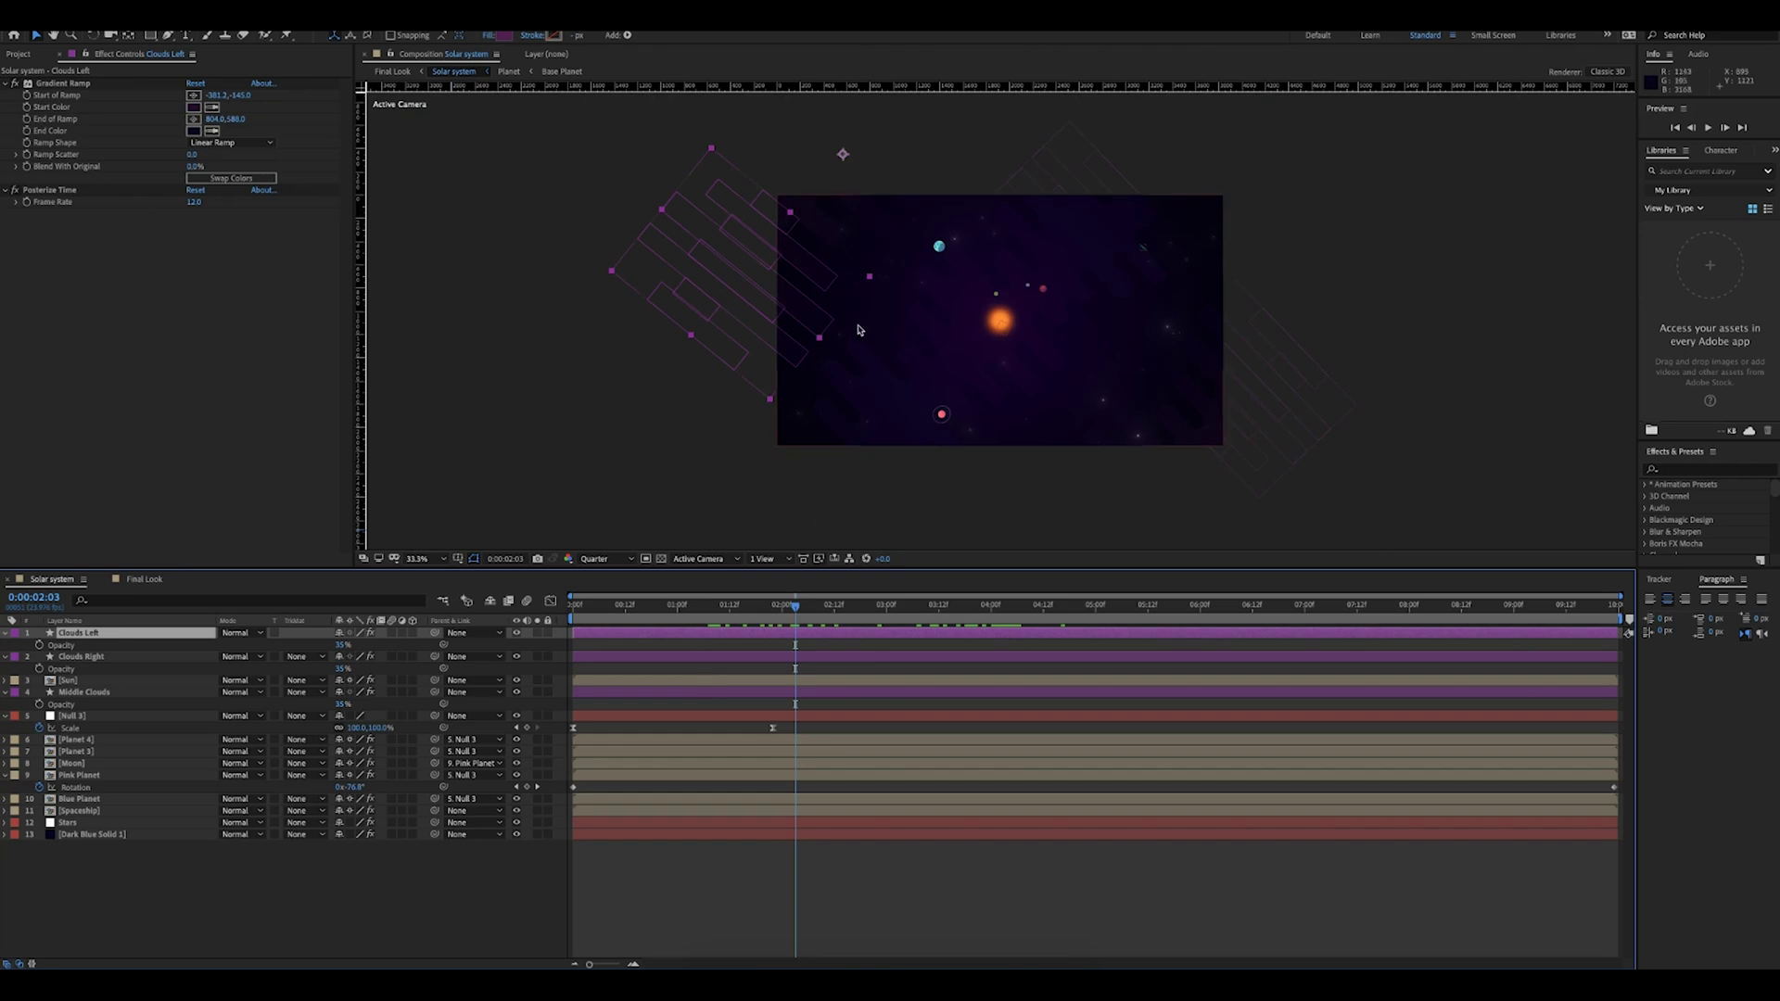
{"action": "key", "text": "period"}
{"action": "key", "text": "period"}
{"action": "key", "text": "period"}
{"action": "left_click_drag", "start_coordinate": [882, 332], "coordinate": [927, 529]}
{"action": "left_click_drag", "start_coordinate": [810, 252], "coordinate": [849, 369]}
{"action": "key", "text": "v"}
{"action": "left_click", "coordinate": [605, 559]}
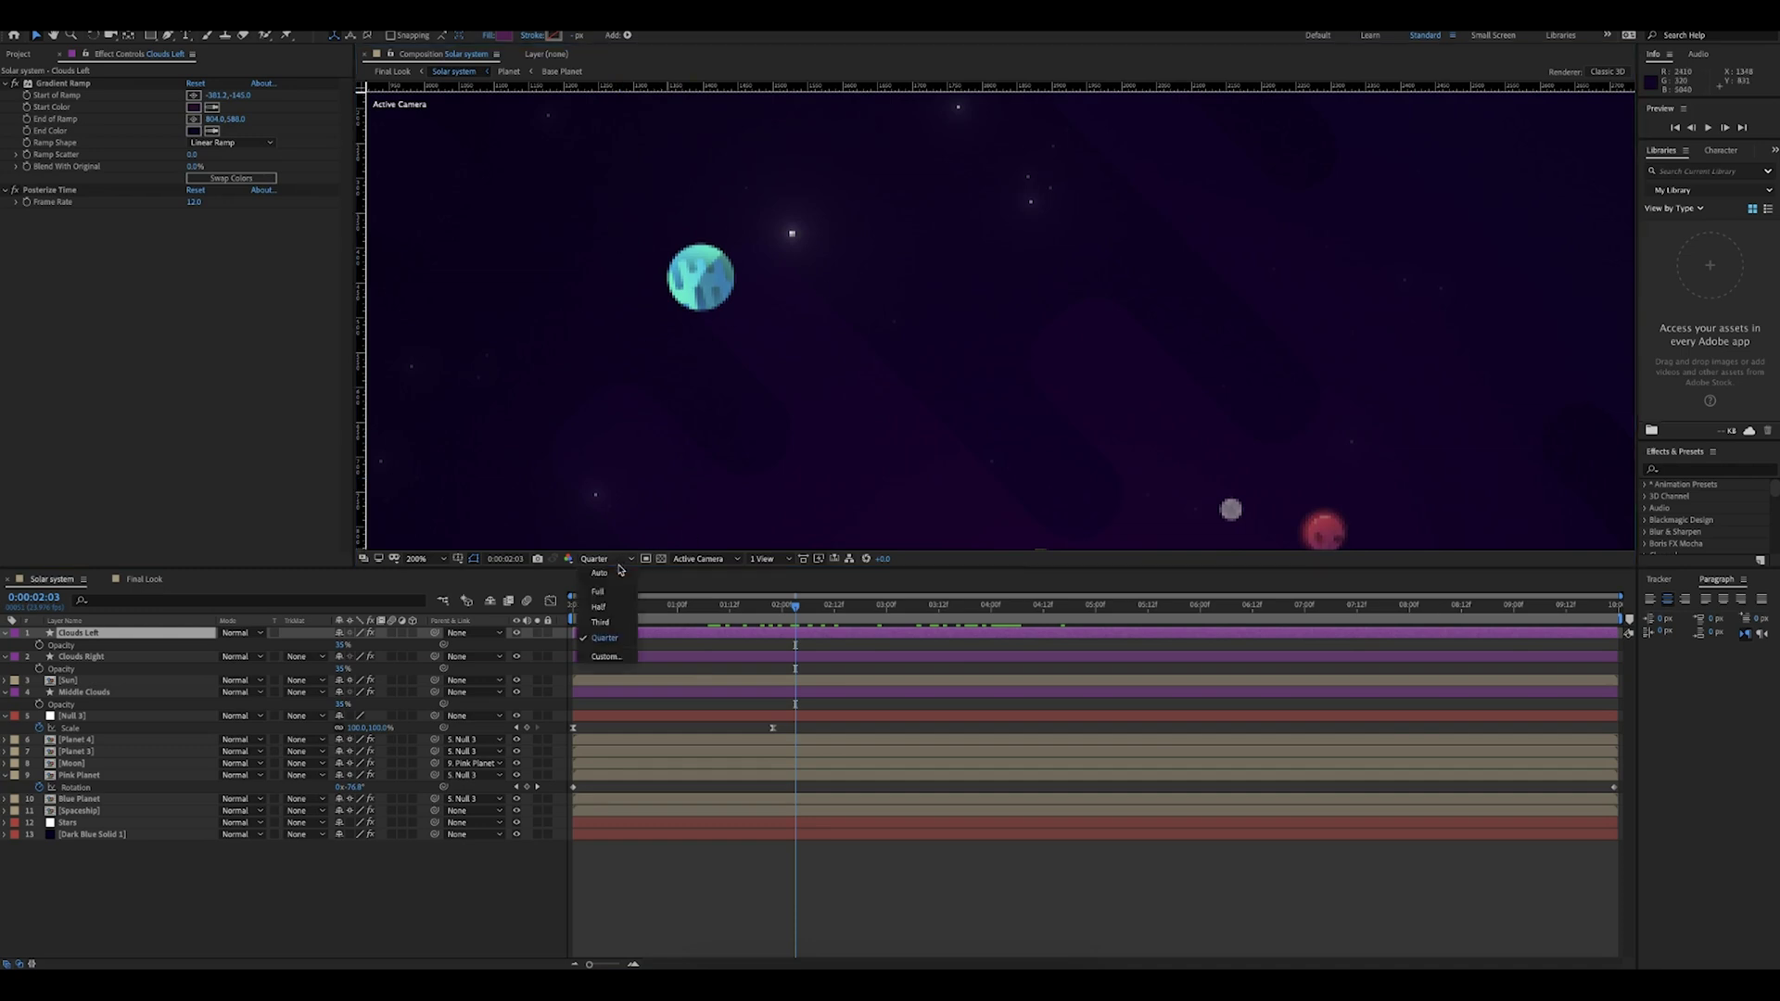
{"action": "left_click", "coordinate": [603, 573]}
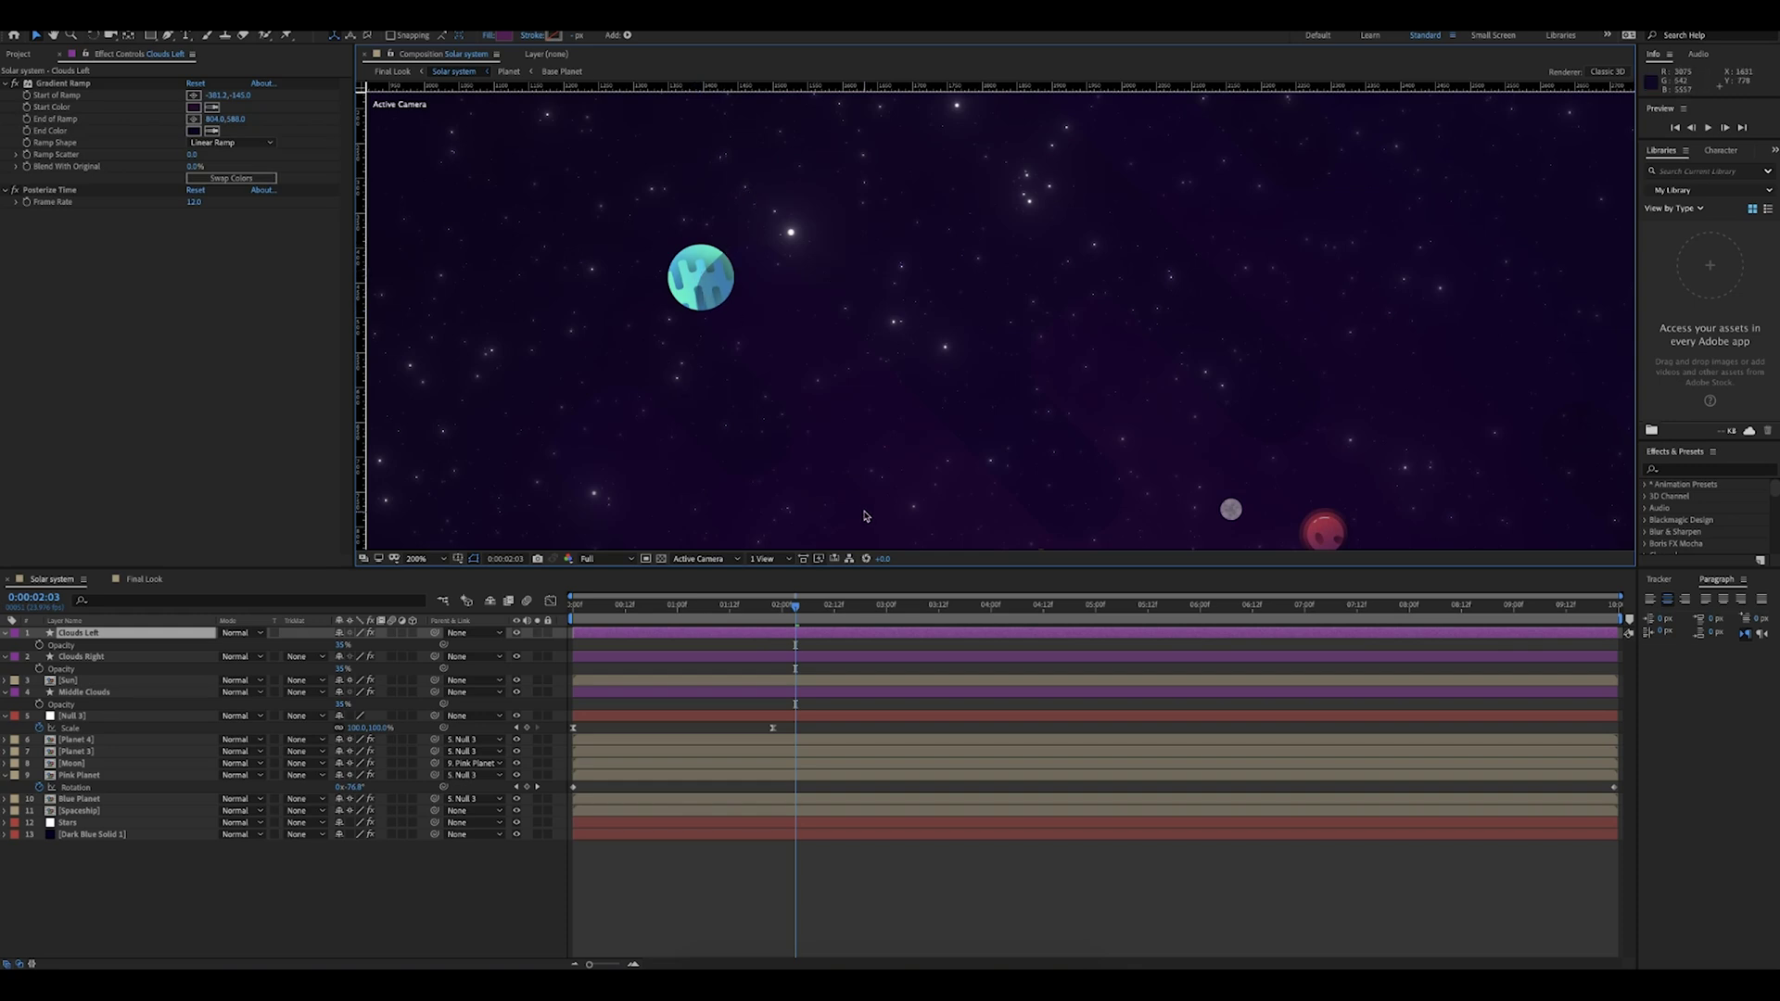
Step: Scrub through the timeline and pan the enlarged view to the ringed pink planet to examine the planets and stars up close
{"action": "left_click_drag", "start_coordinate": [796, 610], "coordinate": [817, 610]}
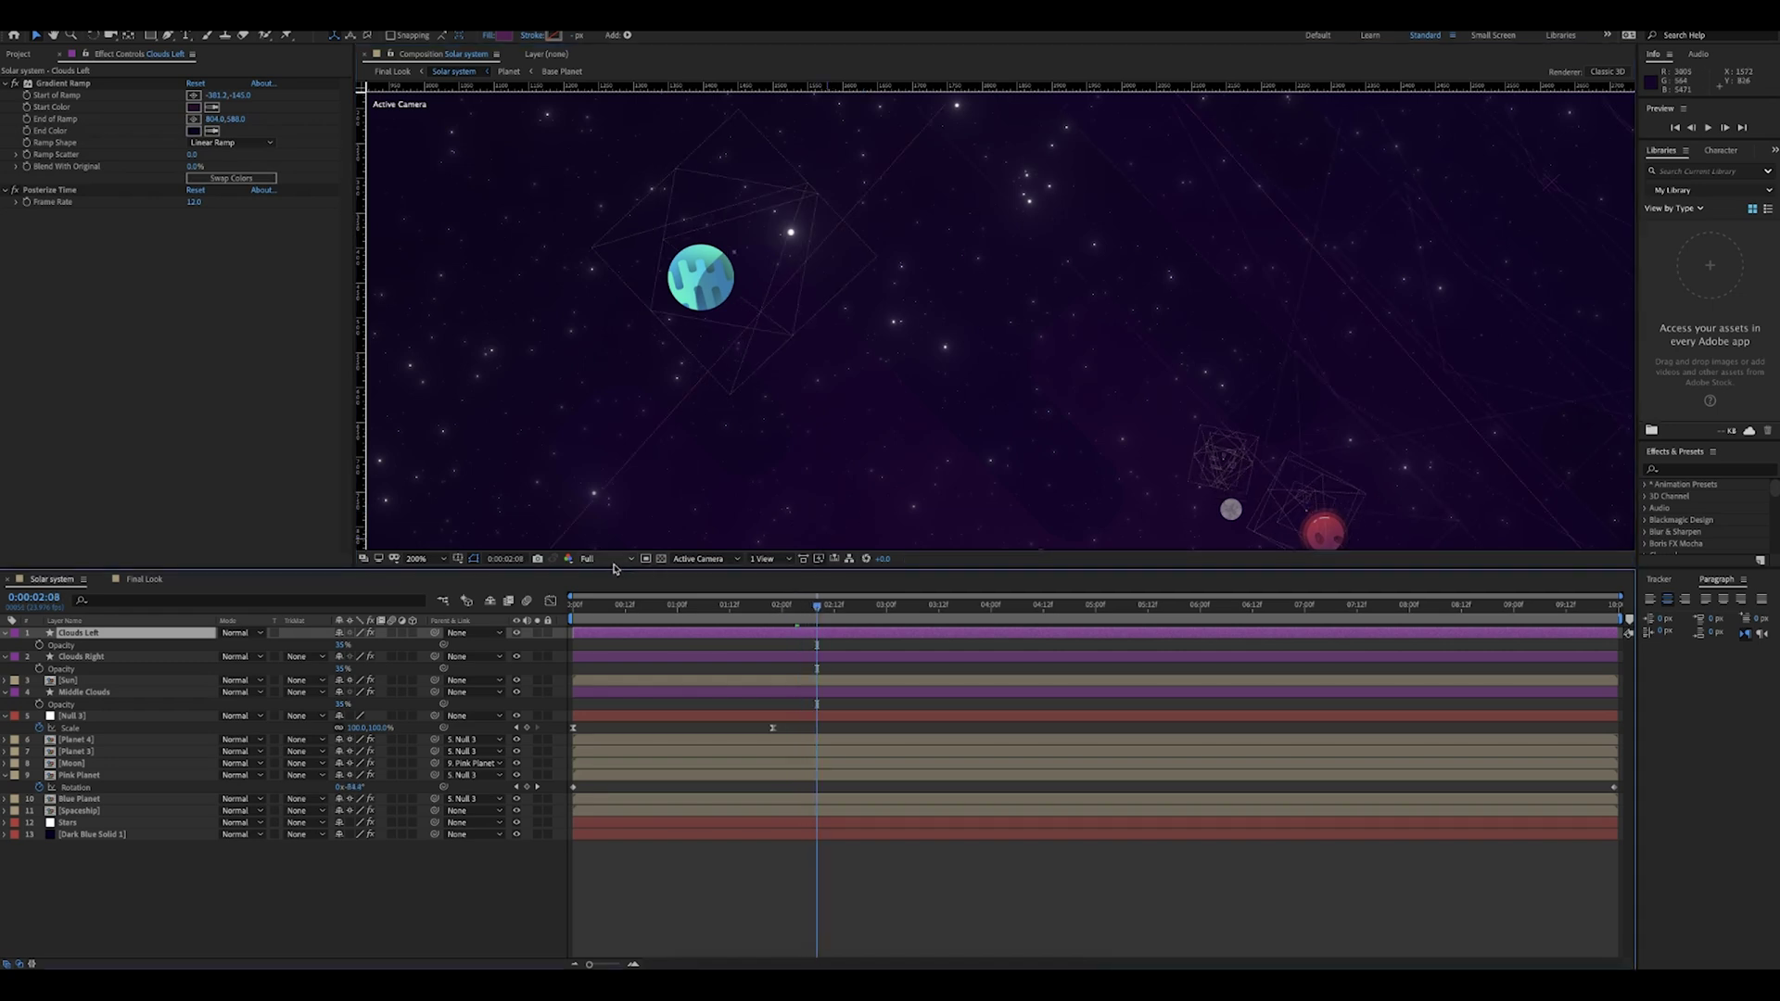
{"action": "key", "text": "h"}
{"action": "left_click_drag", "start_coordinate": [1085, 485], "coordinate": [787, 424]}
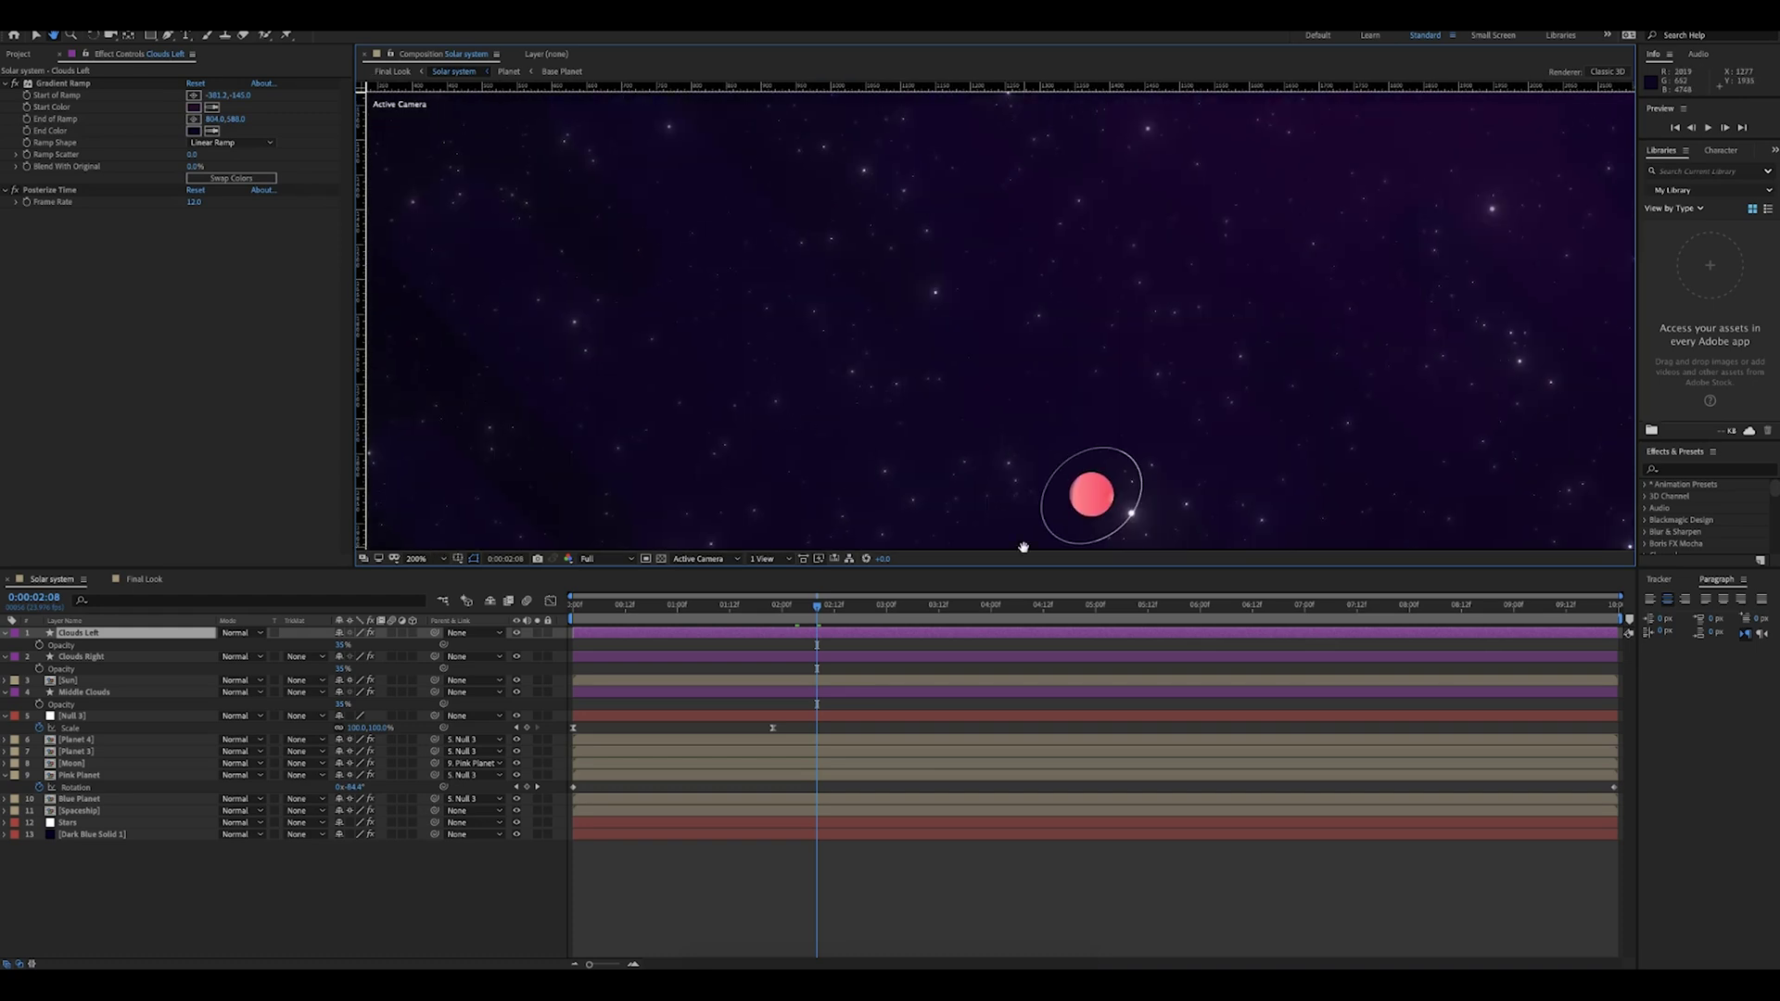
{"action": "left_click_drag", "start_coordinate": [817, 609], "coordinate": [1027, 655]}
Step: Return the composition view to 40% magnification, preview the orbiting planets briefly, and select the Sun layer to look at its effects
{"action": "left_click", "coordinate": [417, 560]}
{"action": "left_click", "coordinate": [429, 574]}
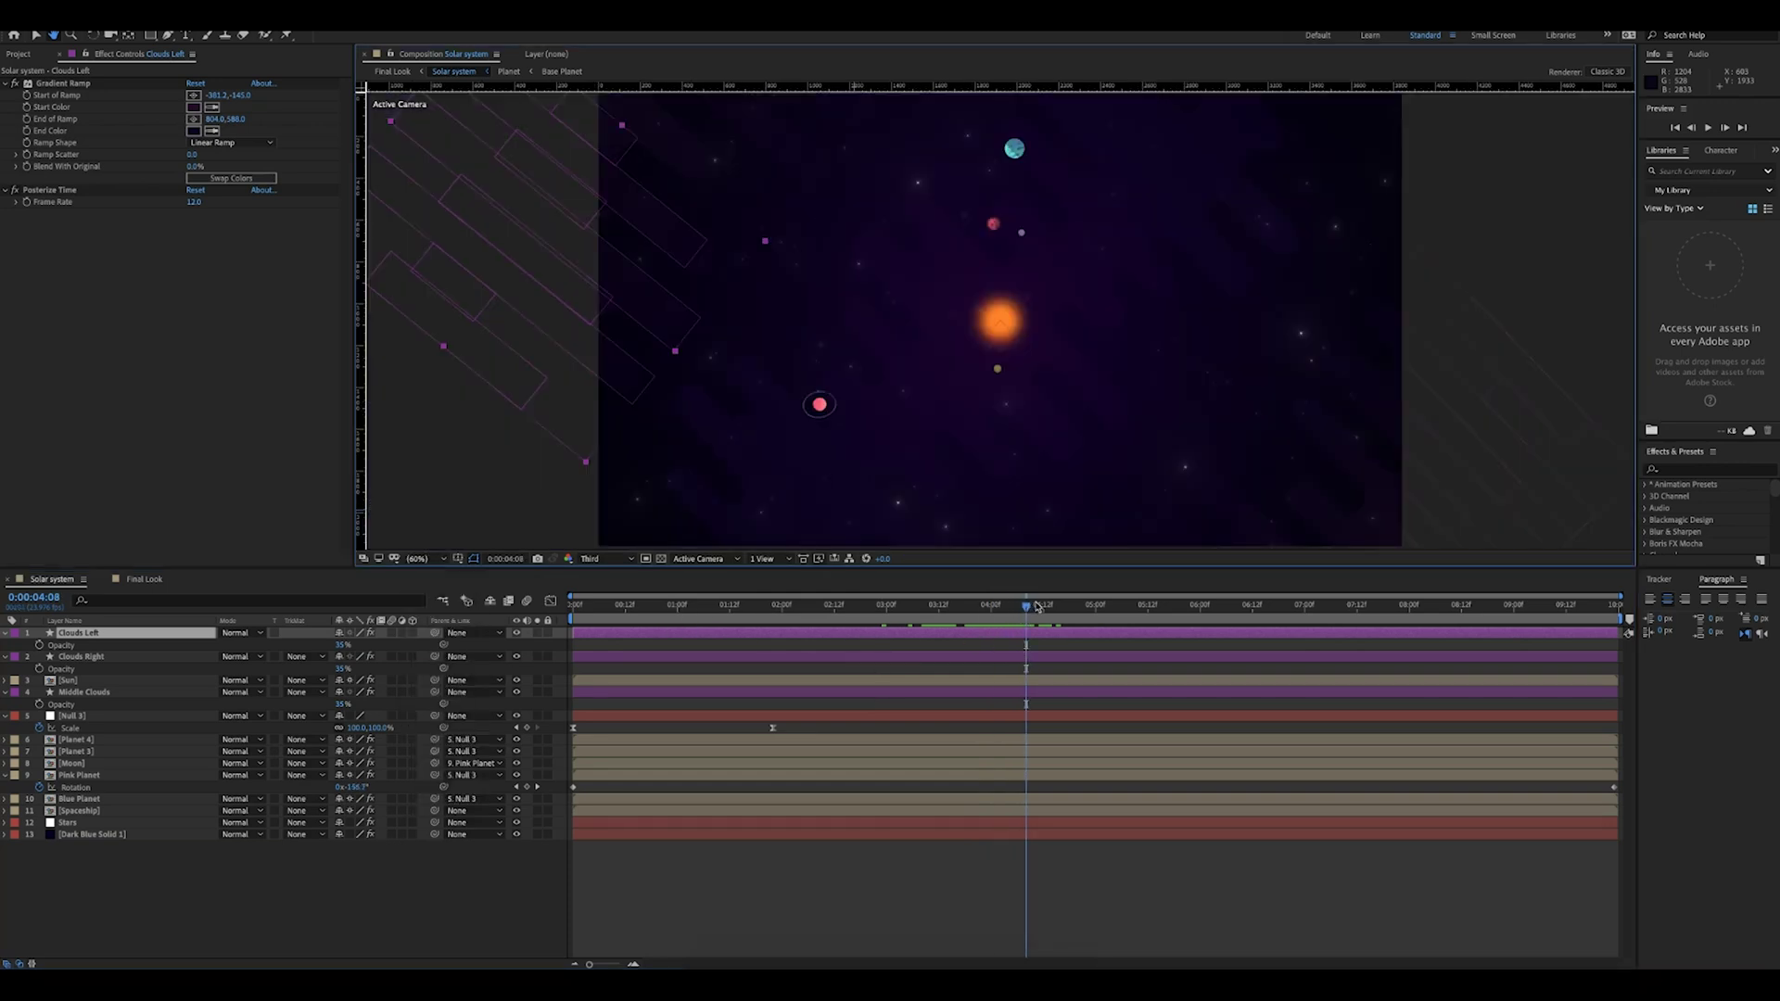
{"action": "key", "text": "space"}
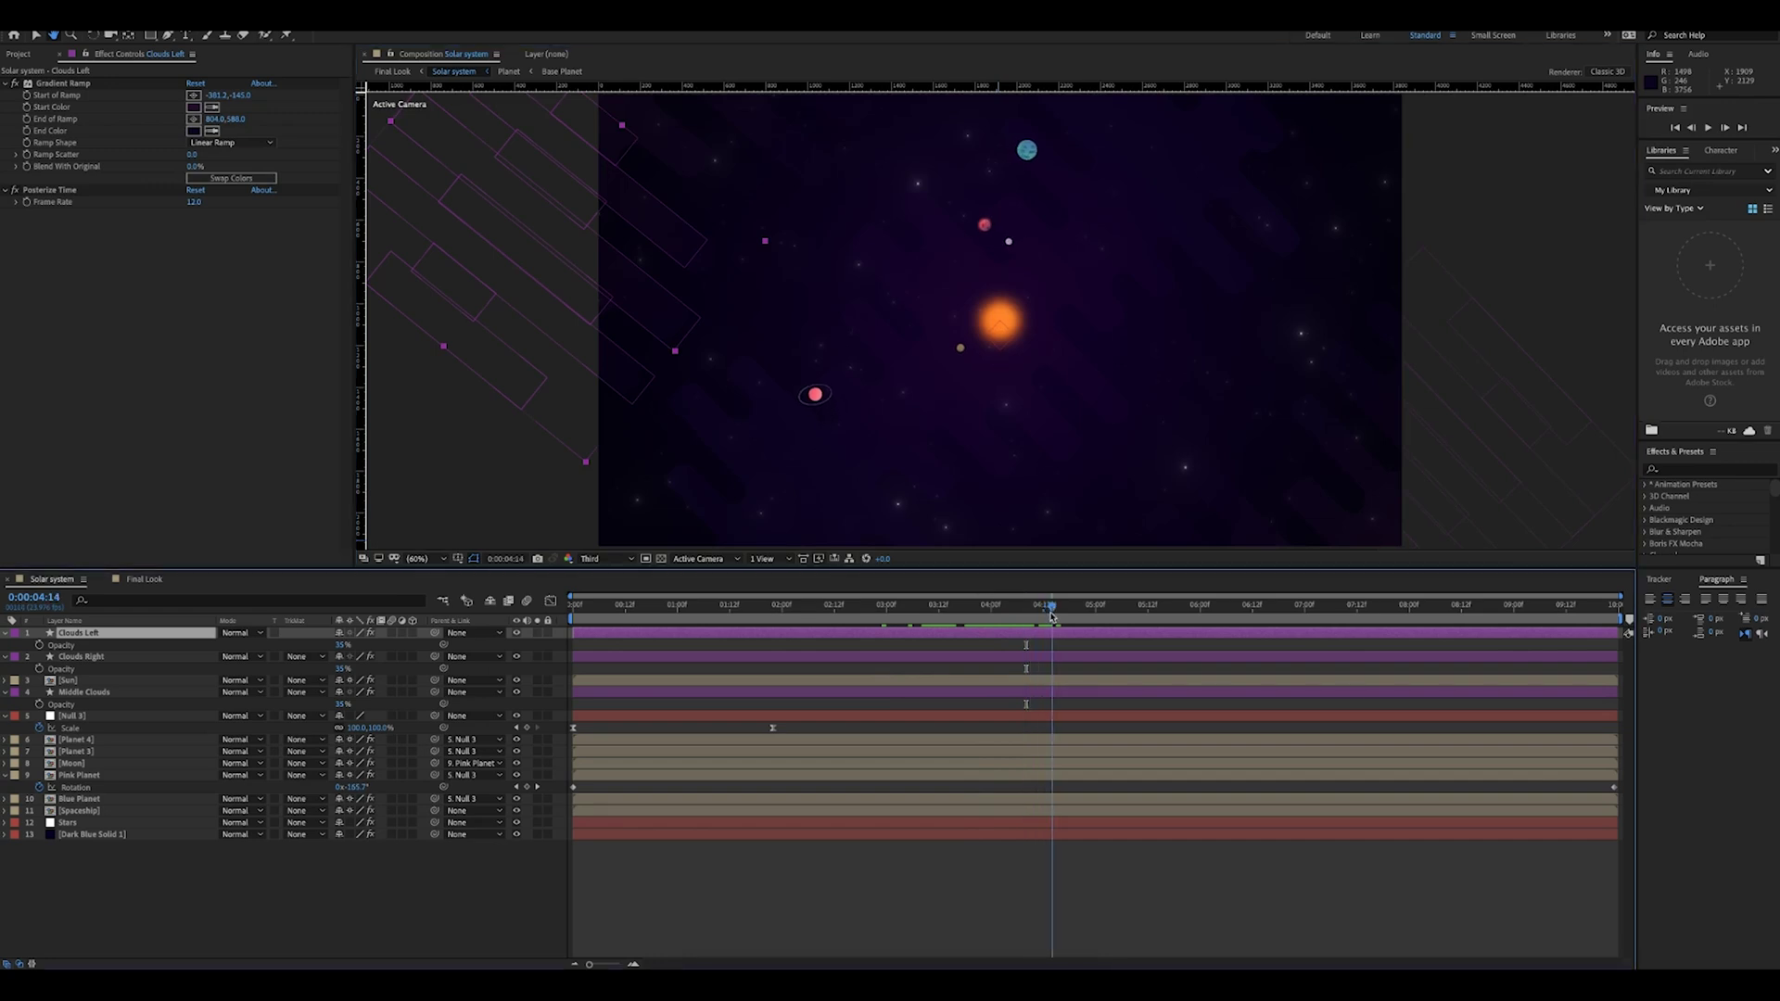
{"action": "left_click", "coordinate": [111, 682]}
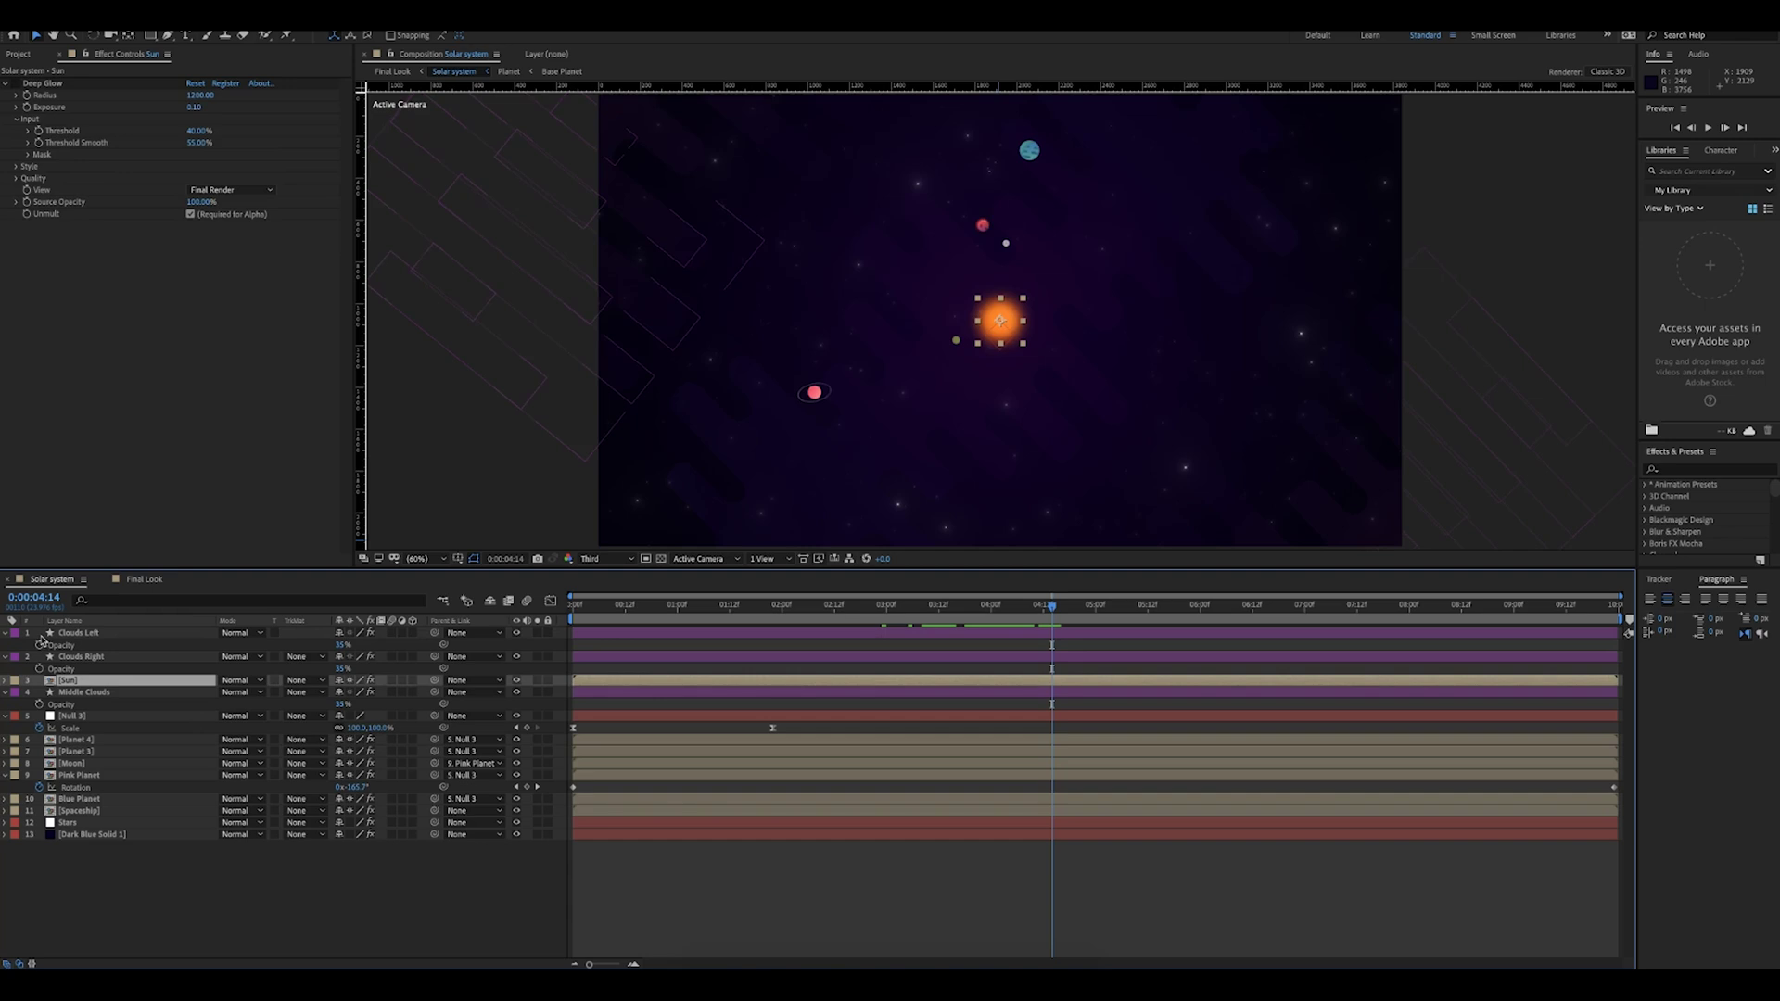